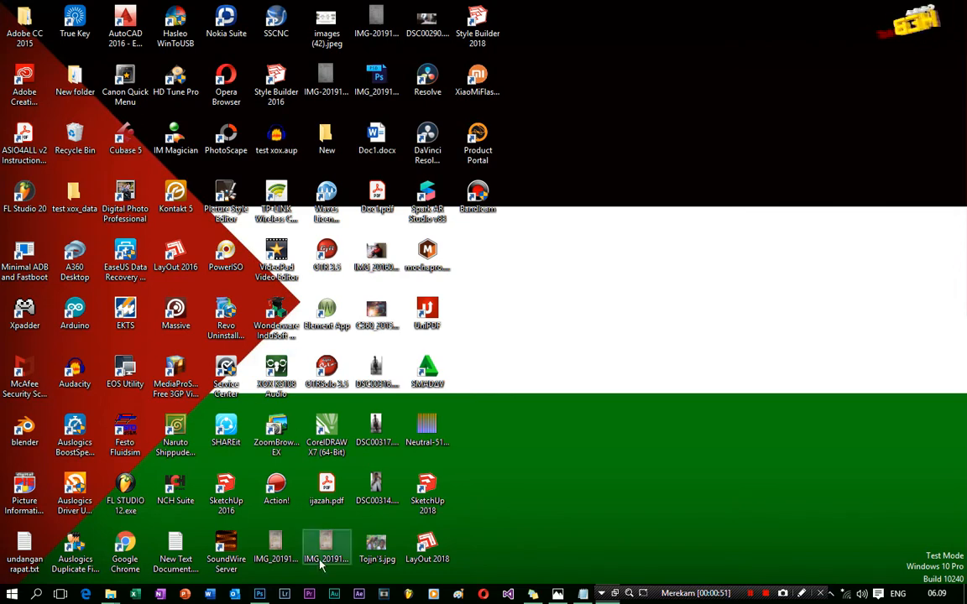
Switch to Photoshop and create a new 1000 × 1000 pixel RGB document at 300 pixels/inch with a white background
left_click(259, 594)
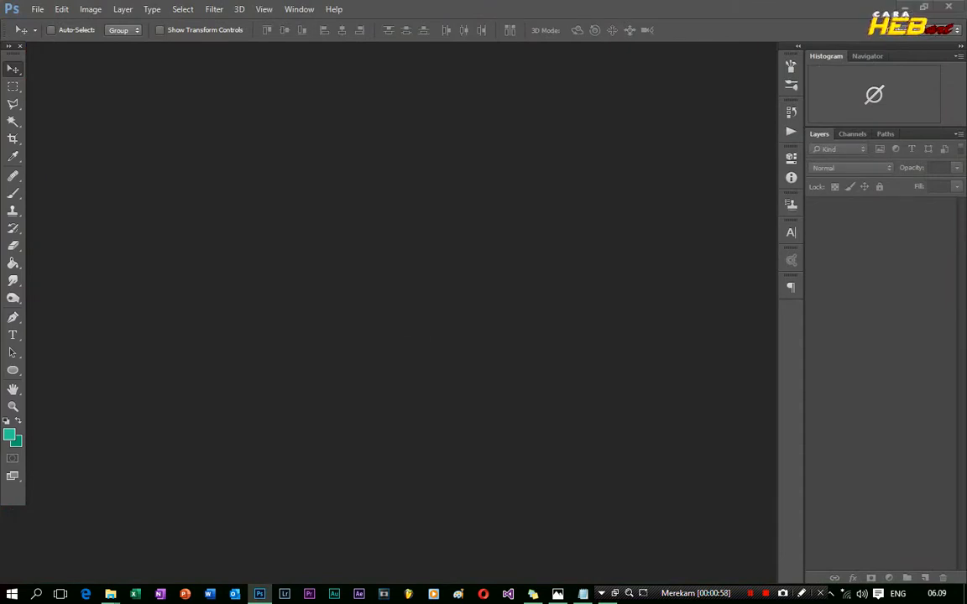
left_click(39, 9)
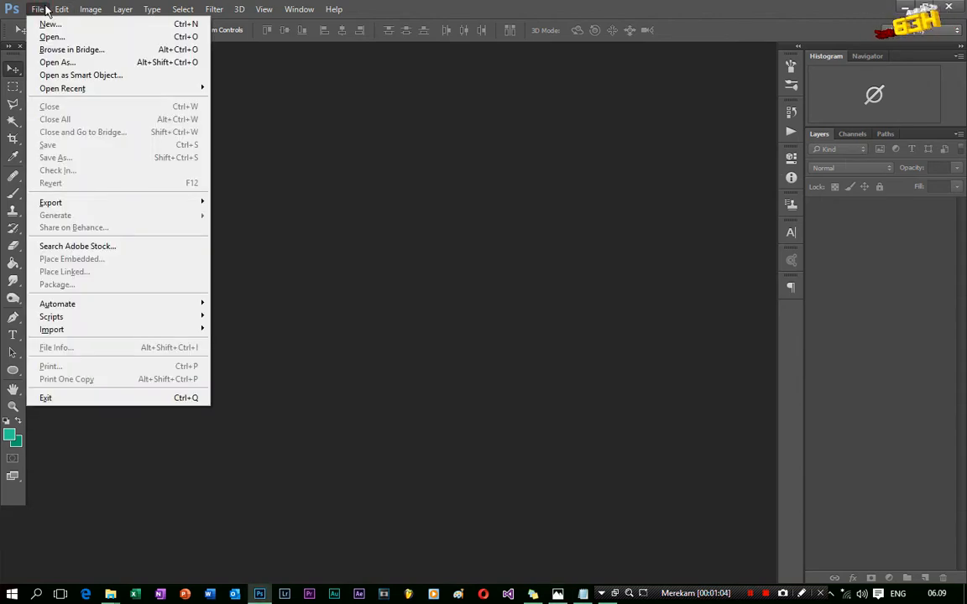
left_click(46, 24)
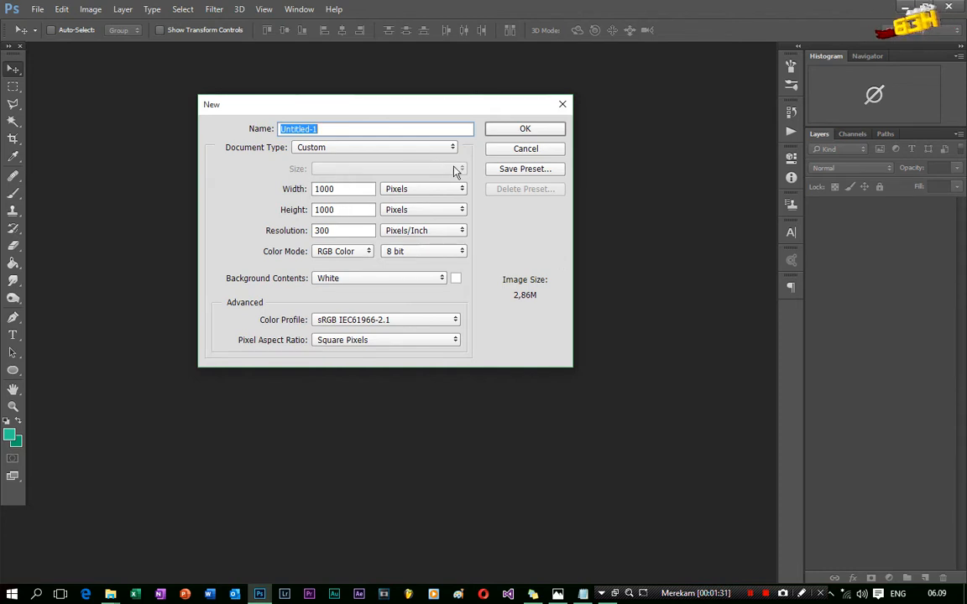
left_click(537, 131)
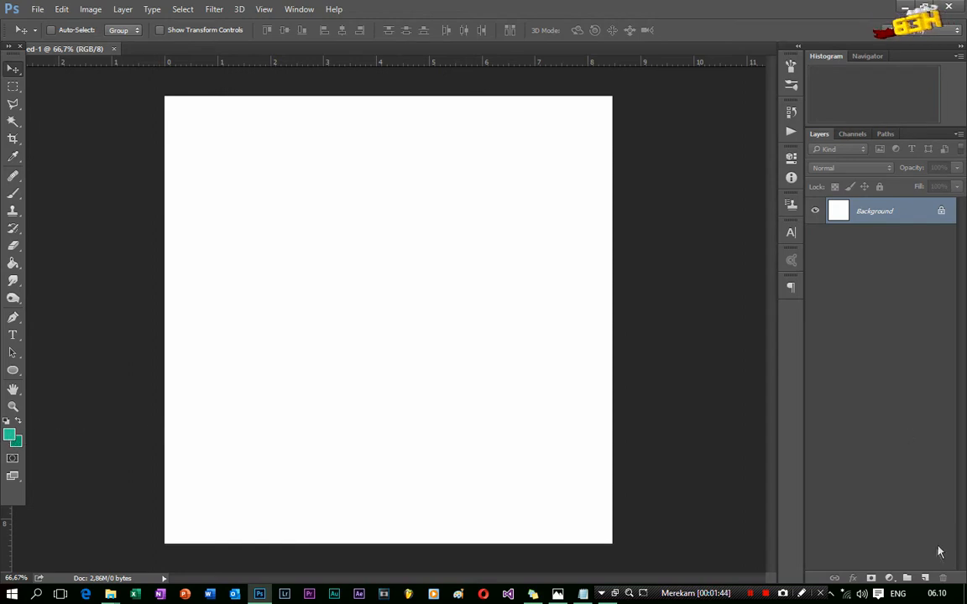
Add a new layer above the Background and fill it entirely with a medium blue foreground color
left_click(907, 578)
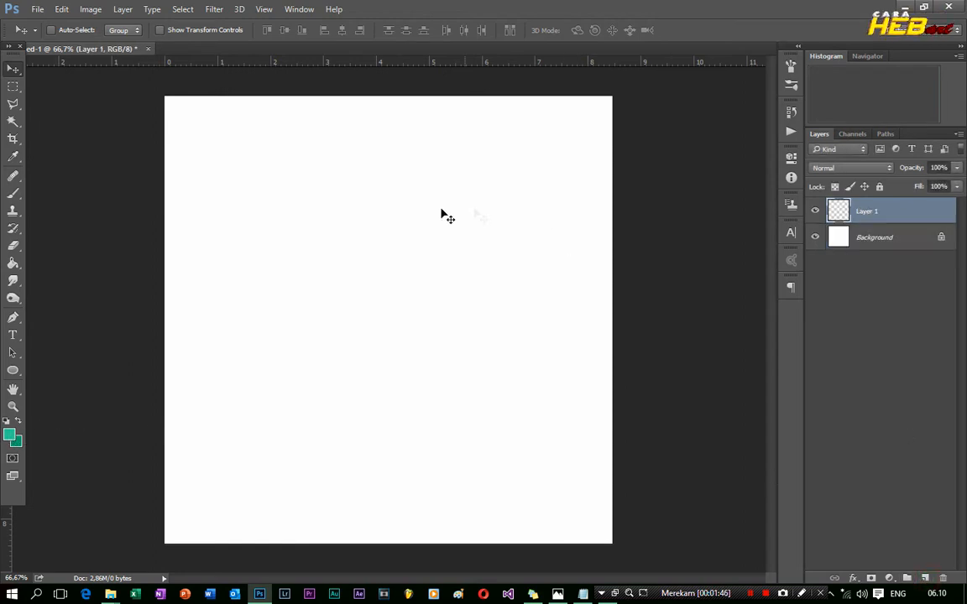
left_click(10, 435)
left_click(499, 192)
left_click_drag(445, 177, 437, 153)
left_click_drag(509, 209, 510, 204)
left_click_drag(431, 146, 438, 152)
left_click(614, 140)
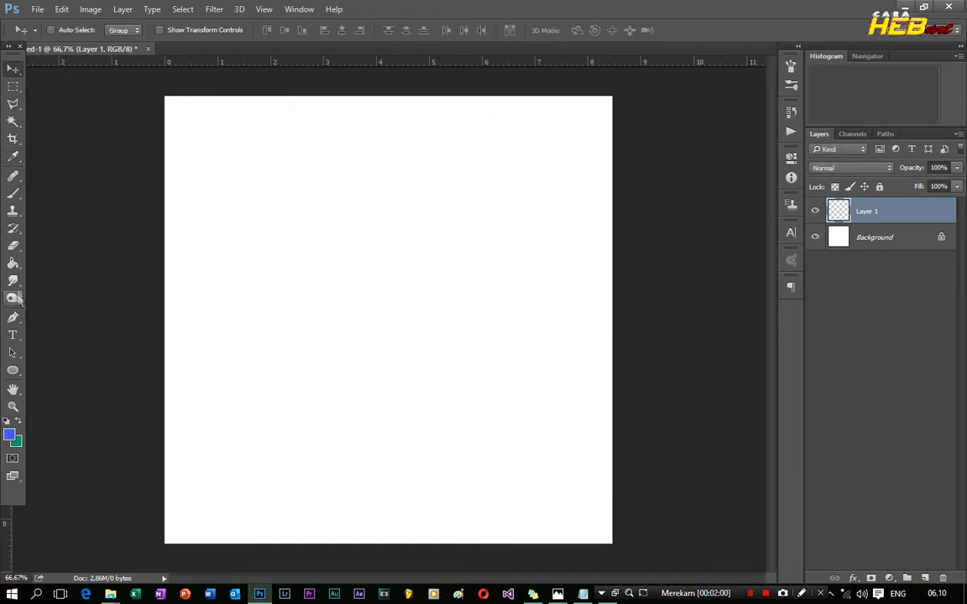
left_click(14, 264)
left_click(394, 388)
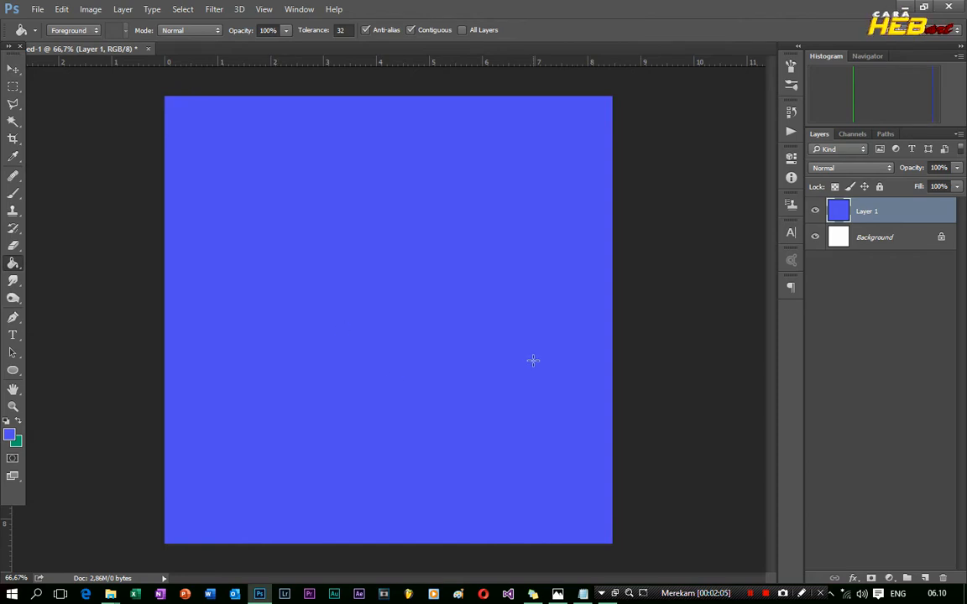
Draw a perfect circle path about 6.3 cm in diameter near the middle of the canvas with the Ellipse Tool
left_click(11, 374)
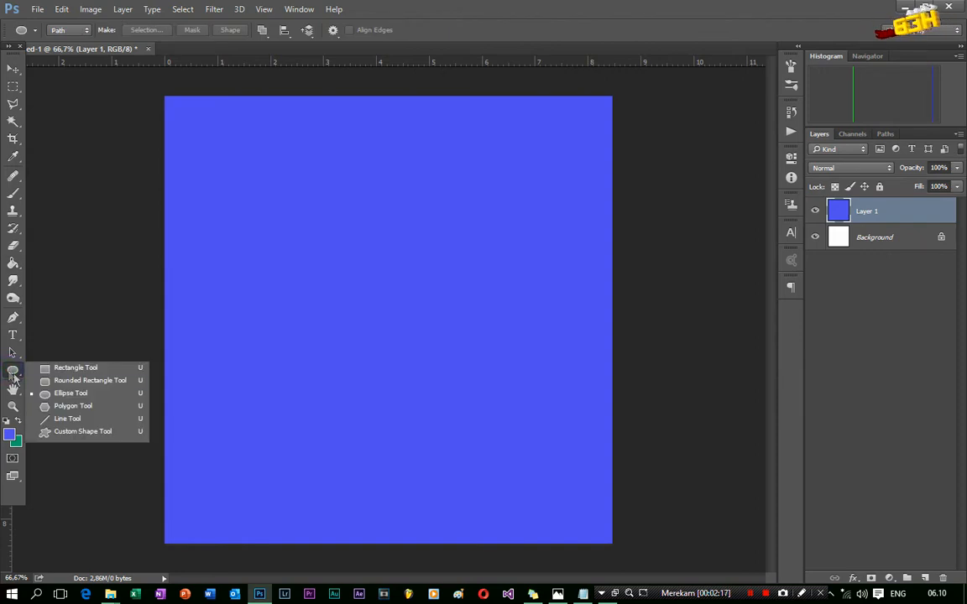
left_click(82, 395)
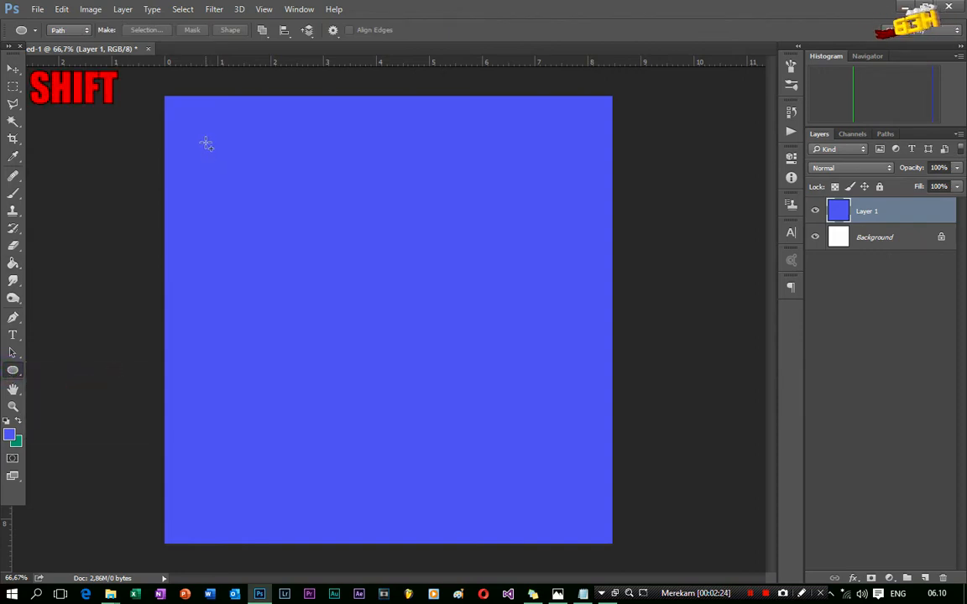
left_click_drag(206, 145, 546, 473)
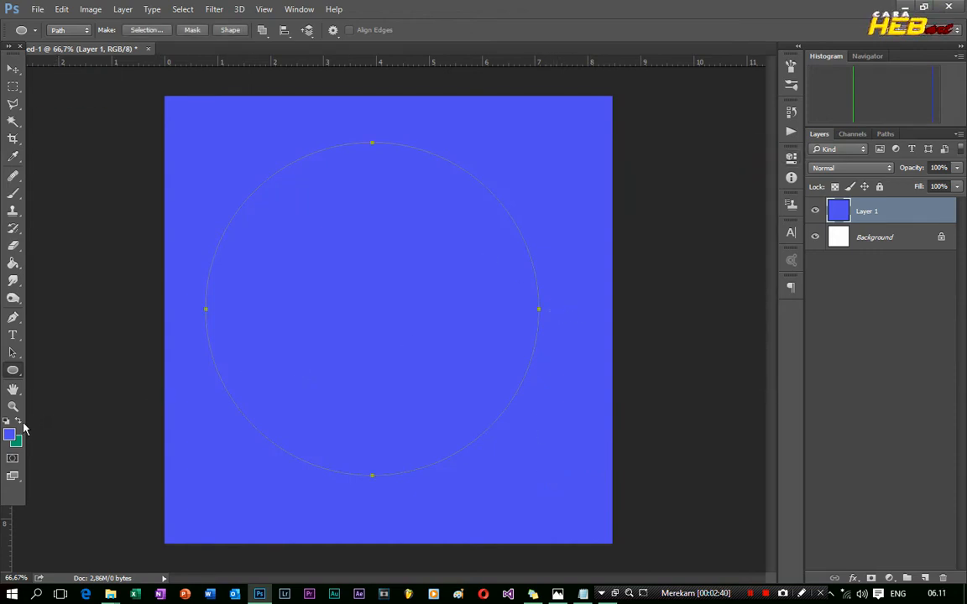
Swap the foreground and background colors, and change the new foreground color to bright red
left_click(19, 423)
left_click(9, 434)
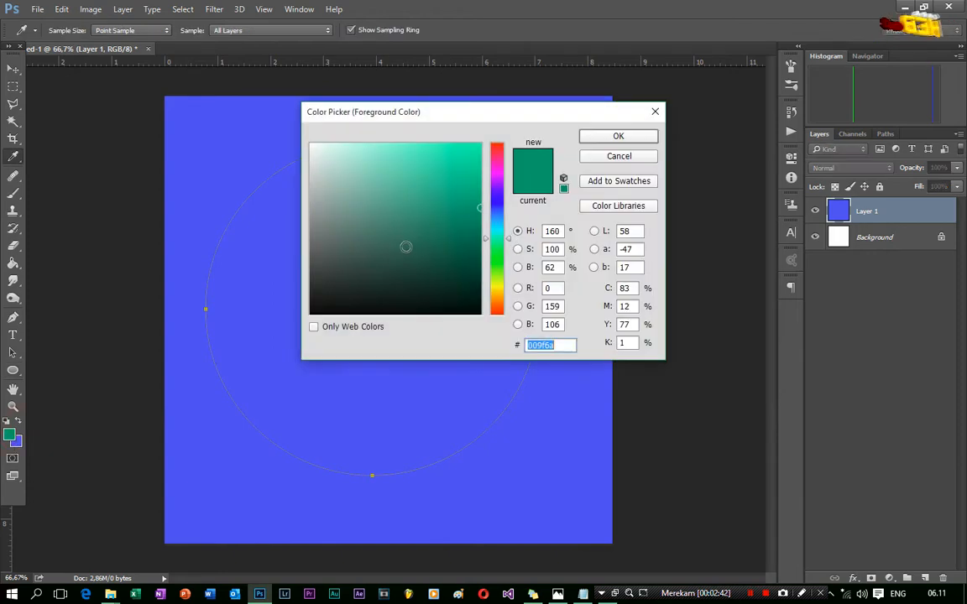
left_click(495, 151)
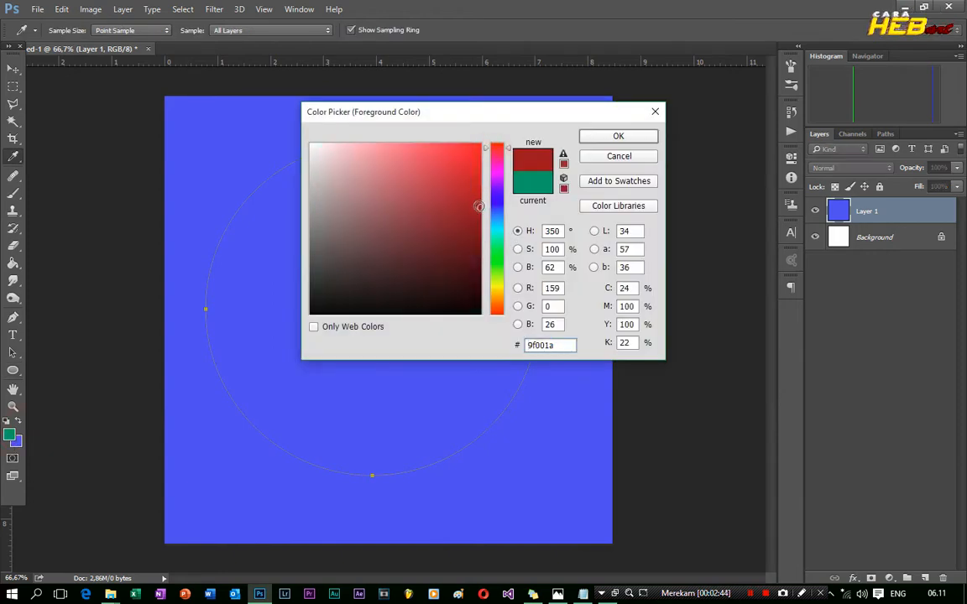
left_click_drag(433, 185, 477, 118)
left_click(617, 136)
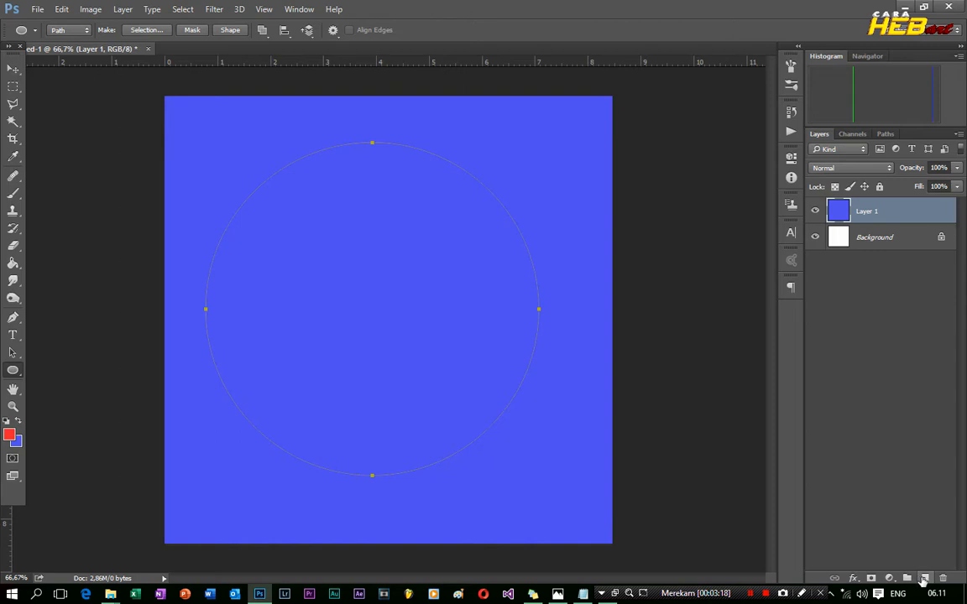
Fill the circle path with the red foreground color on a new layer and dismiss the path
left_click(924, 578)
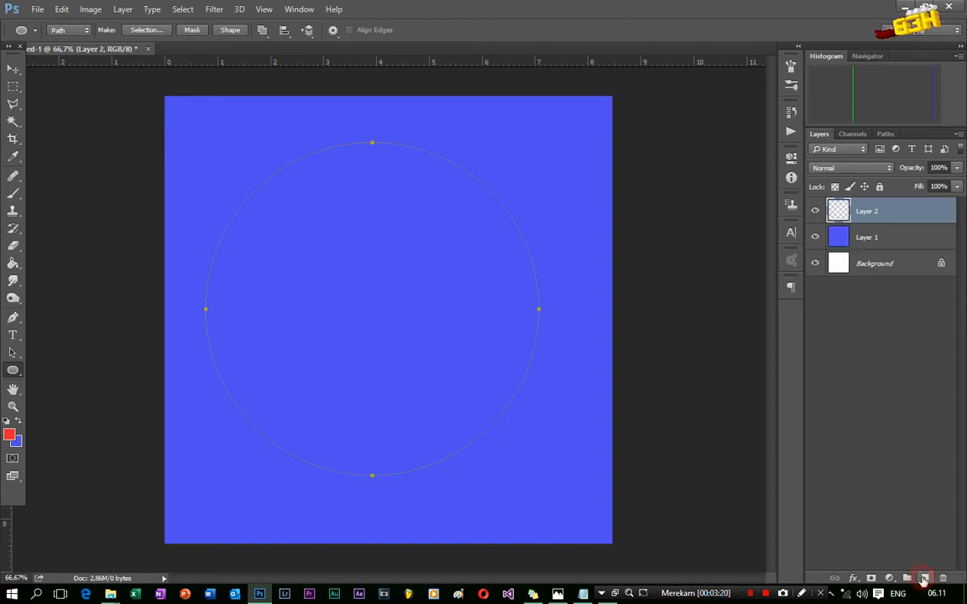
right_click(353, 259)
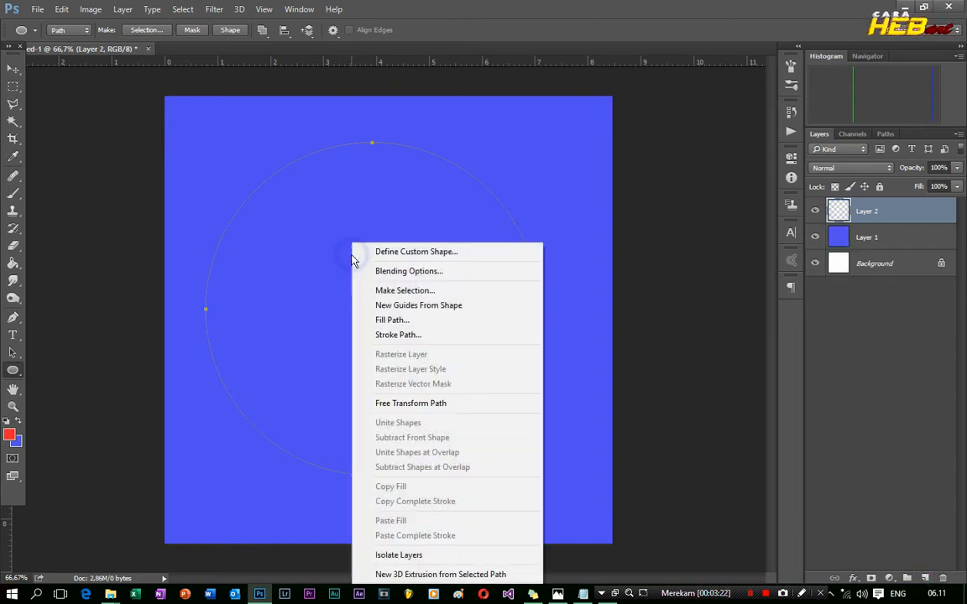
left_click(410, 320)
left_click(573, 160)
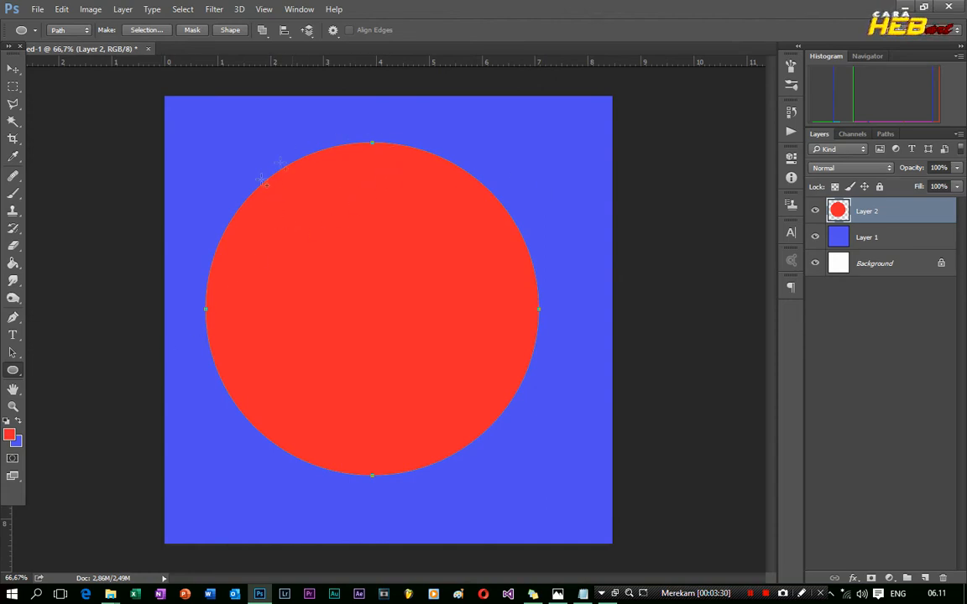
key("Return")
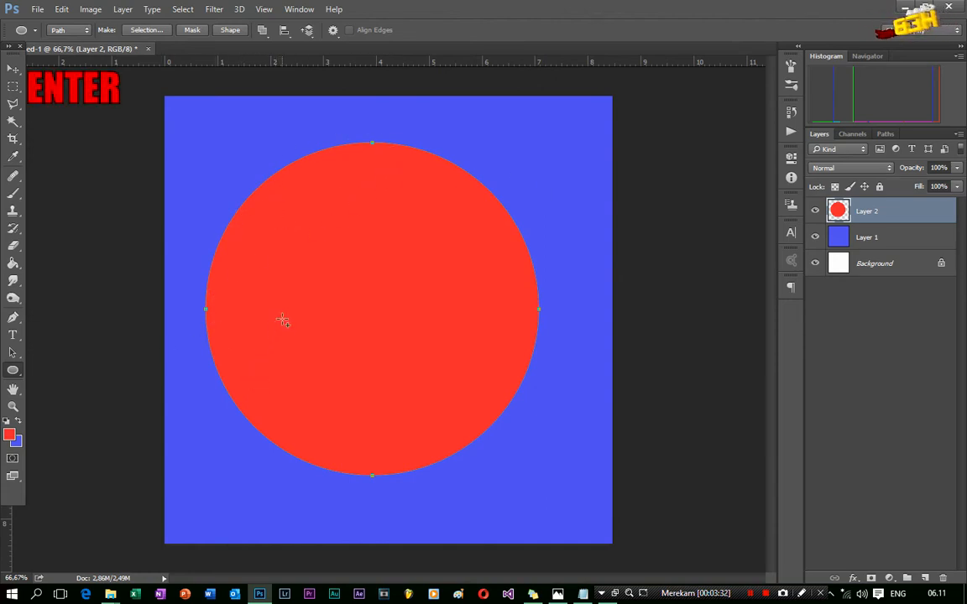
Move the red circle towards the canvas center and place a vertical and a horizontal guide through the canvas middle
left_click(12, 68)
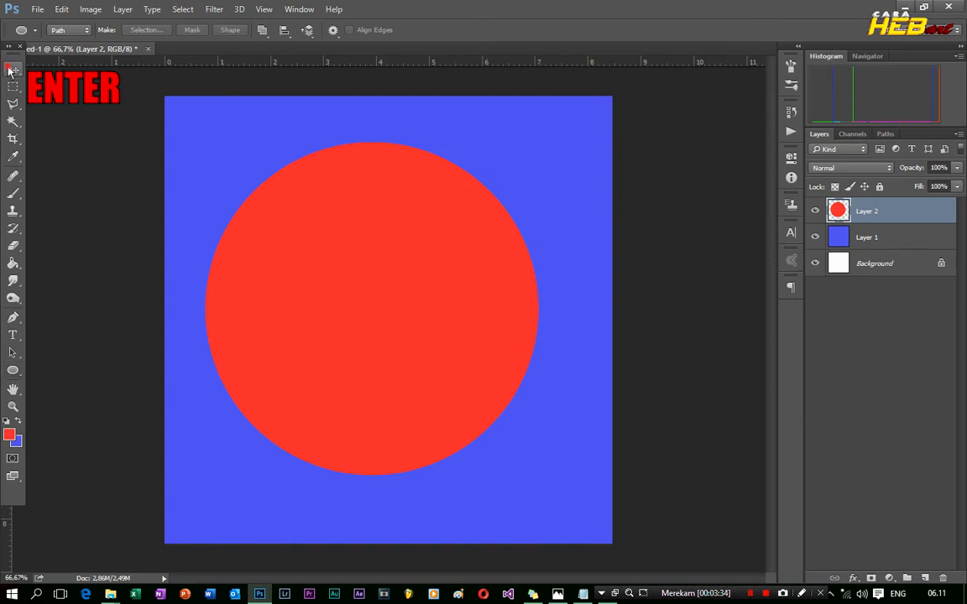
mouse_move(296, 307)
left_mouse_down()
mouse_move(340, 317)
mouse_move(309, 310)
left_mouse_up()
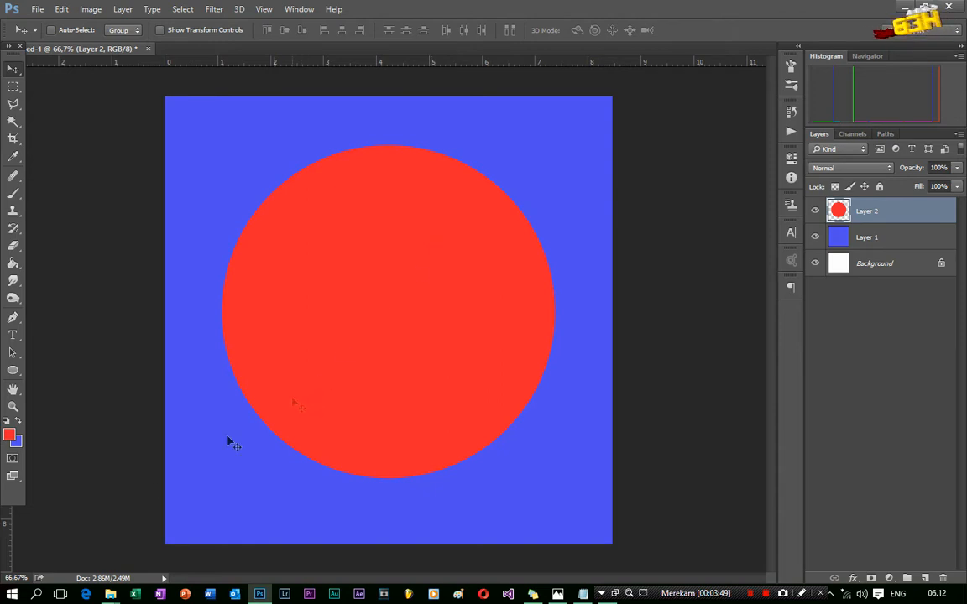
left_click_drag(7, 530, 383, 504)
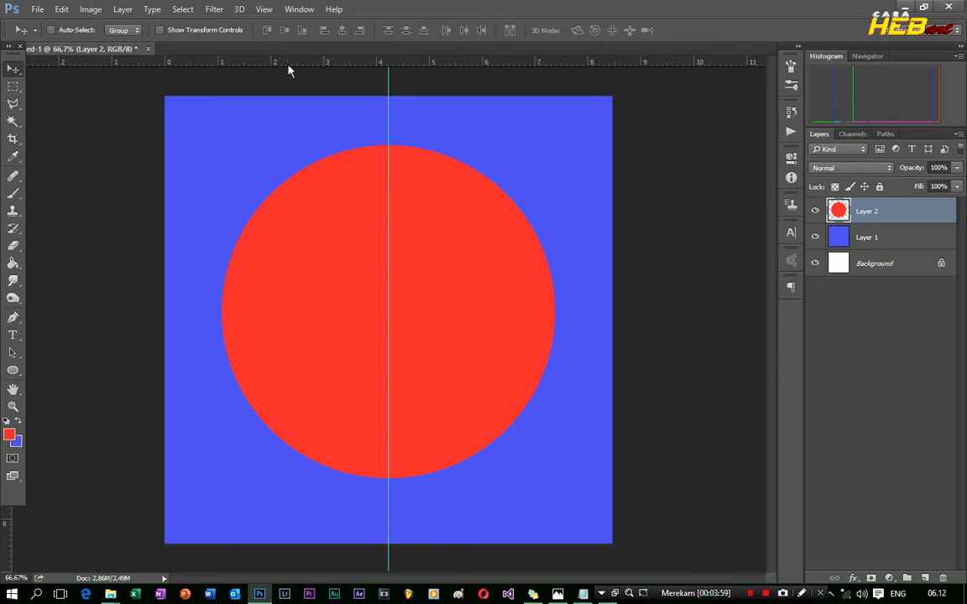
left_click_drag(287, 65, 180, 320)
Center the red circle on the guide intersection at X 499 px, Y 497 px, apply the transform and hide the guides
key("ctrl+t")
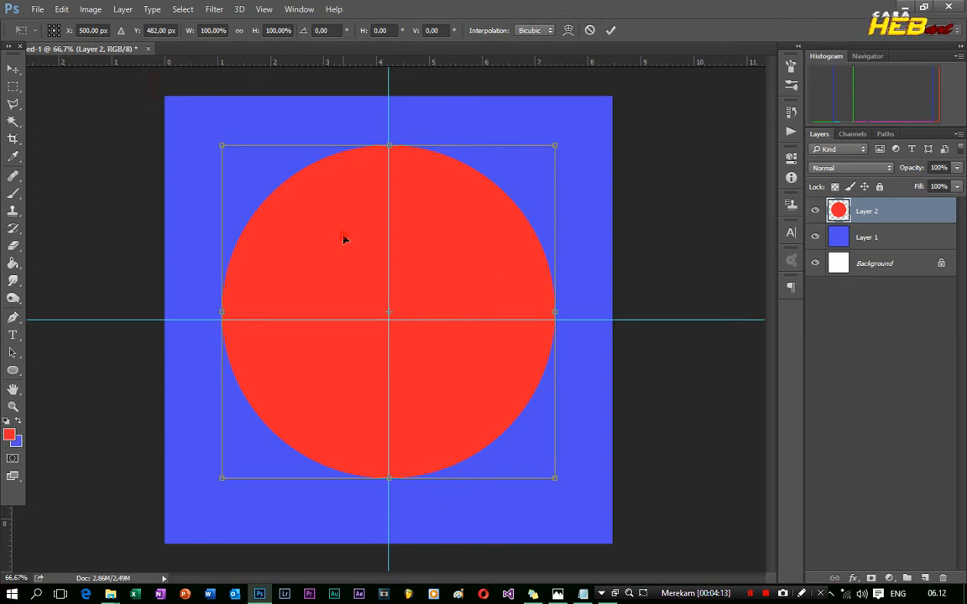
left_click_drag(343, 240, 345, 243)
key("Up")
key("Left")
key("Up")
key("Up")
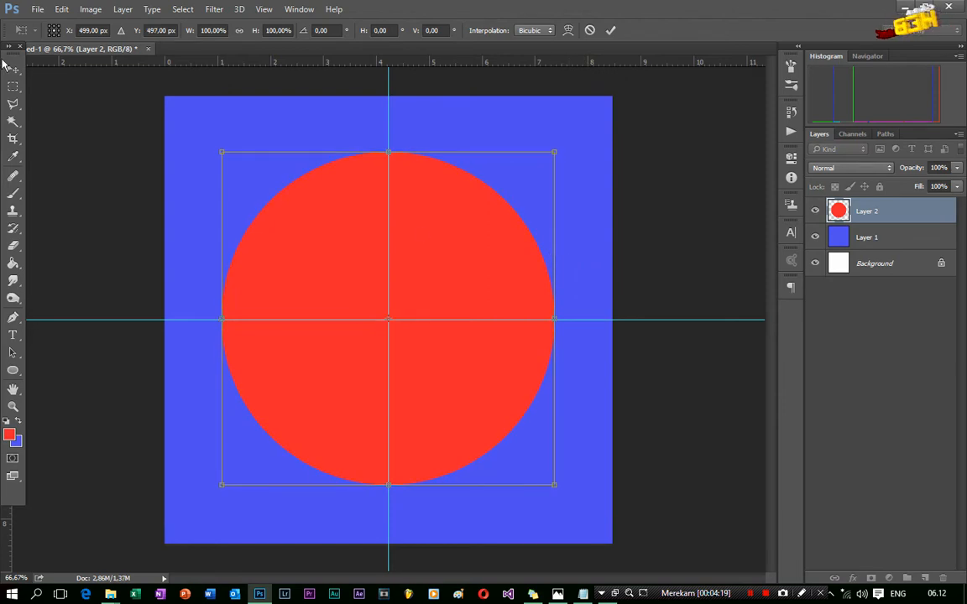
left_click(10, 68)
left_click(431, 229)
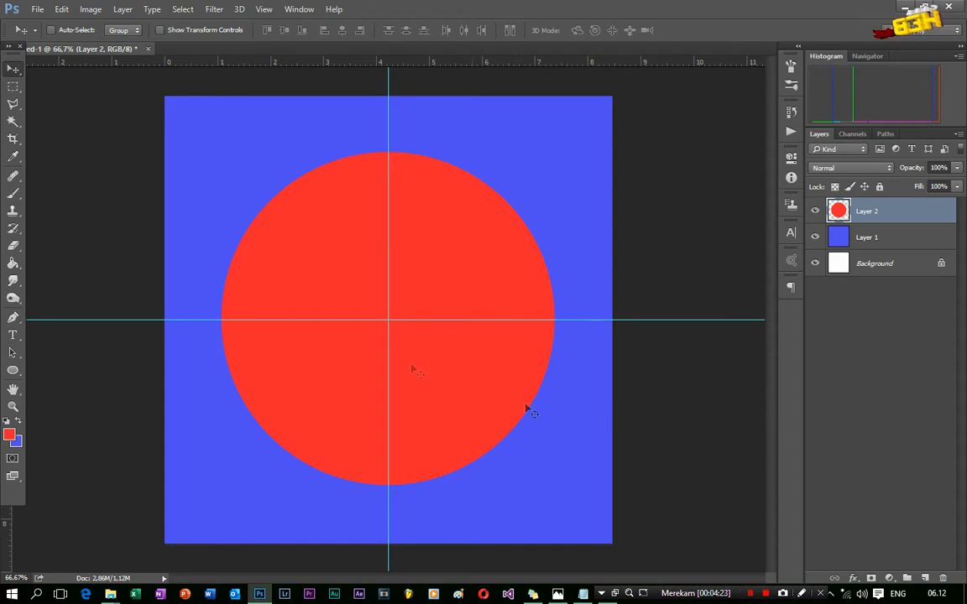
key("ctrl")
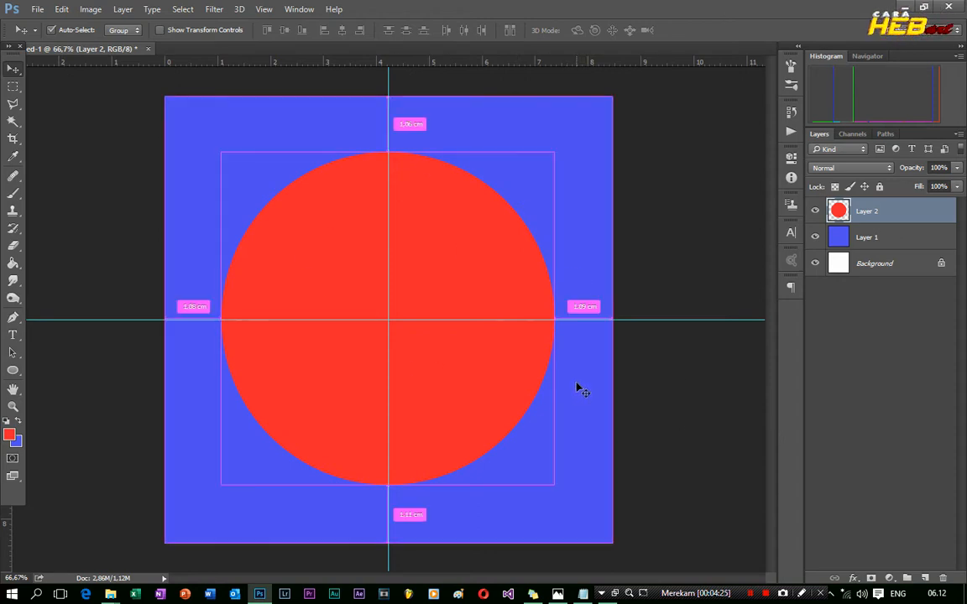
key("ctrl+h")
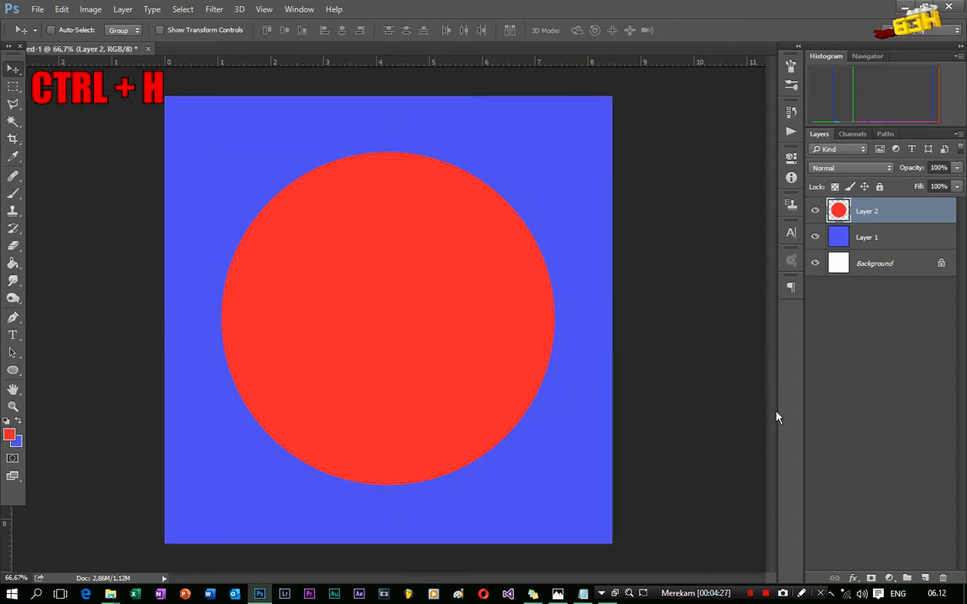
Cut a circular hole in the blue Layer 1 using the outline of the Layer 2 circle as selection, and deselect
left_click(878, 239)
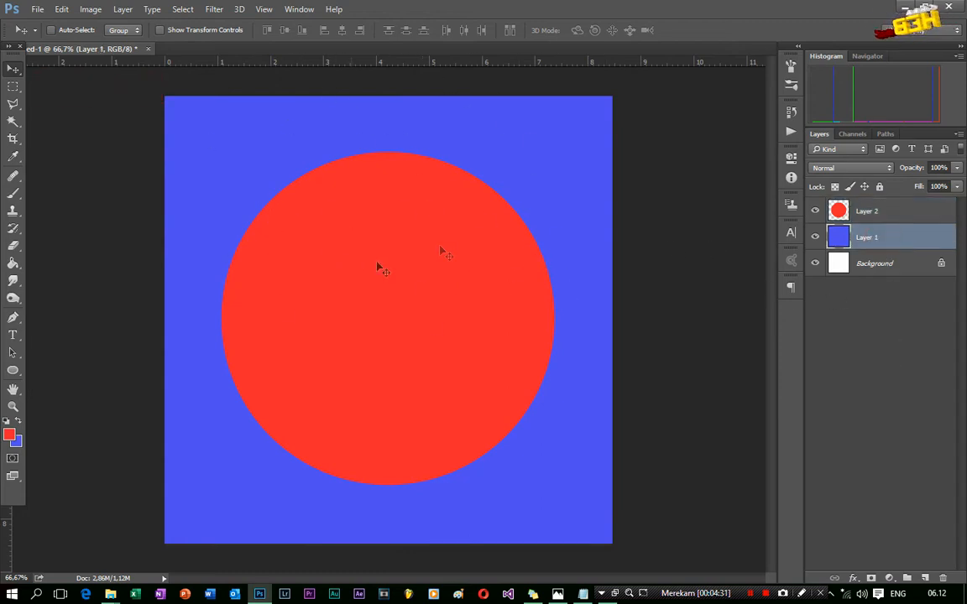
left_click(865, 214)
left_click(871, 239)
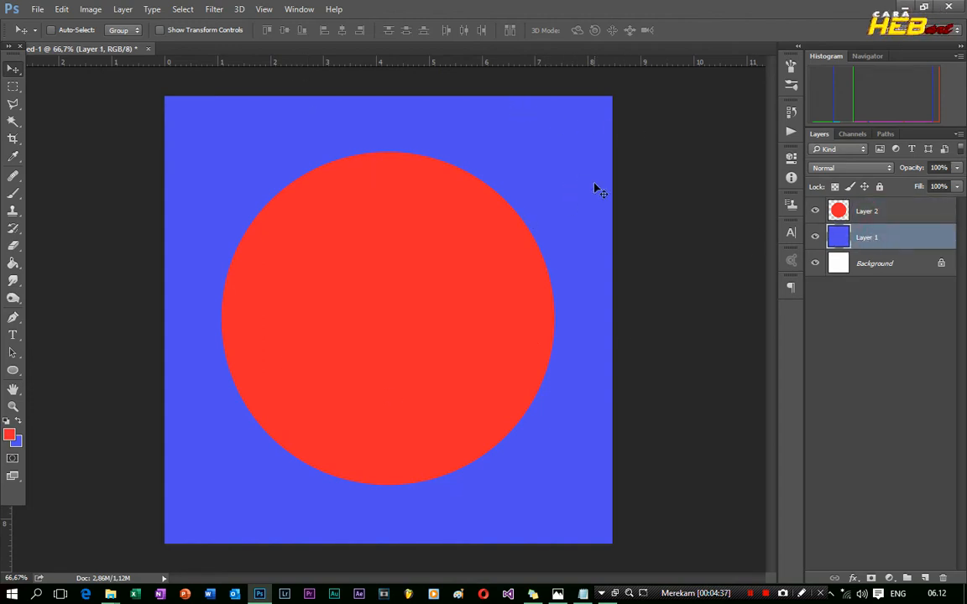
key("ctrl")
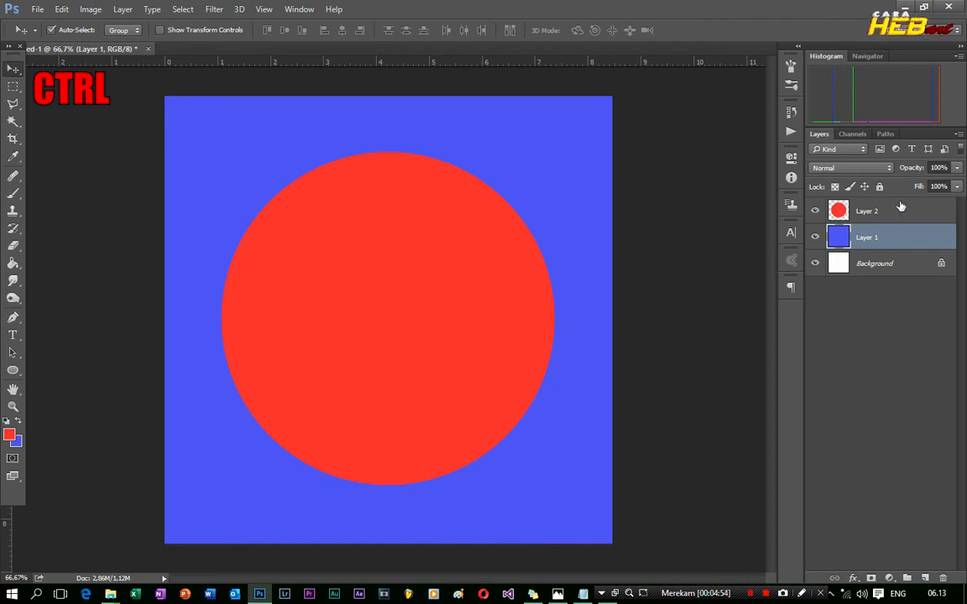
left_click(838, 212, "ctrl")
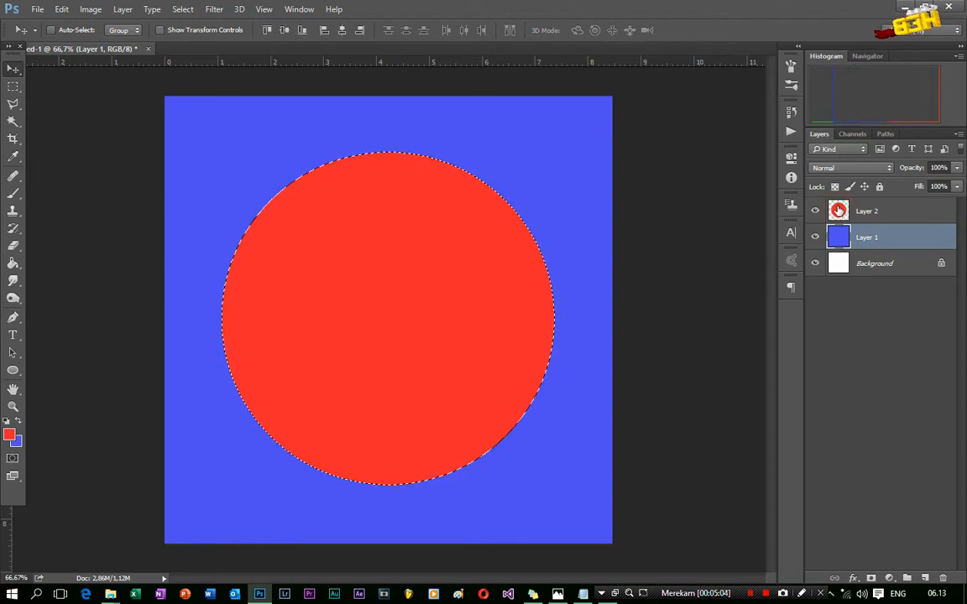
key("Delete")
key("ctrl+d")
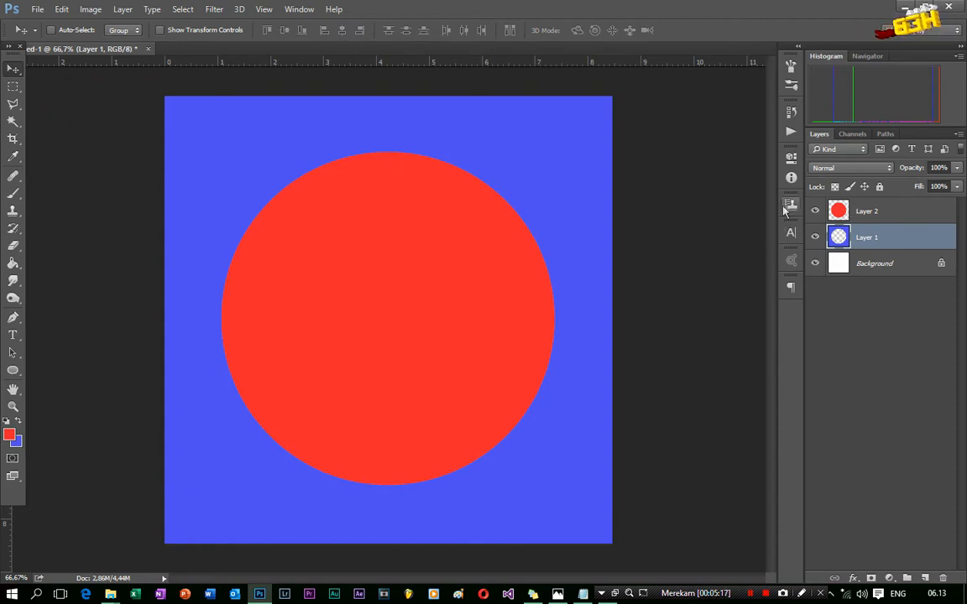
Hide the red circle on Layer 2 and the white Background layer
left_click(814, 211)
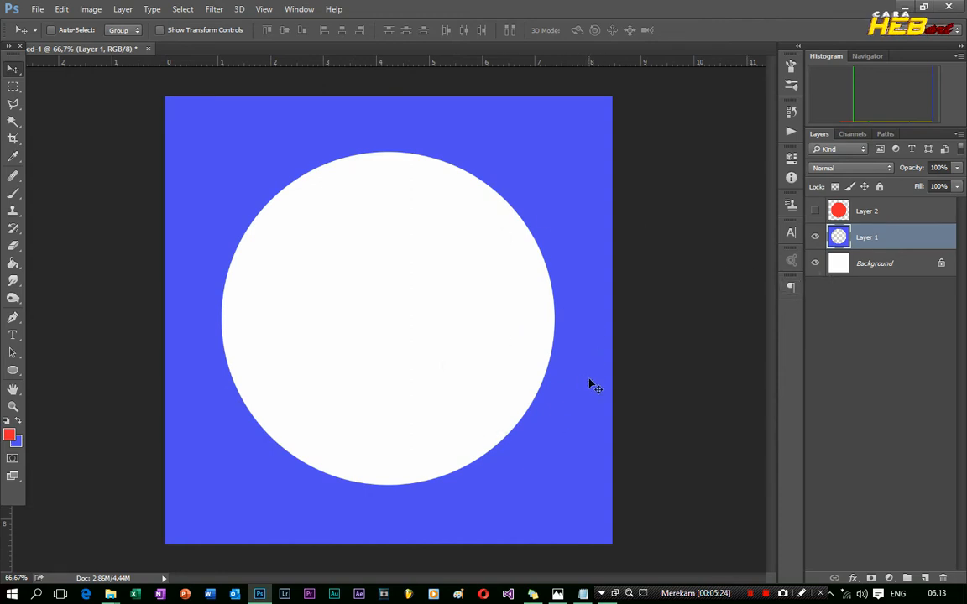
left_click(906, 264)
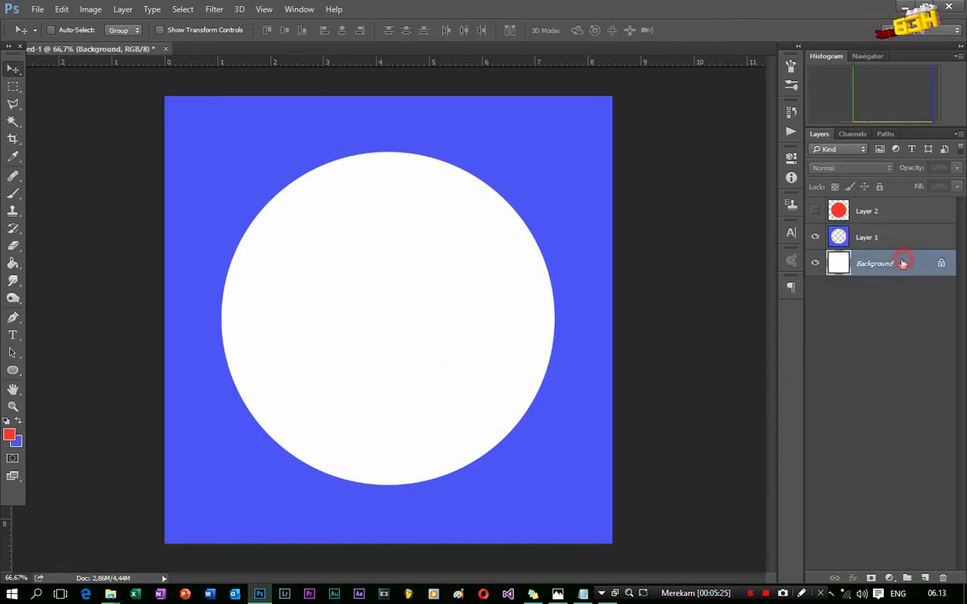
left_click(814, 264)
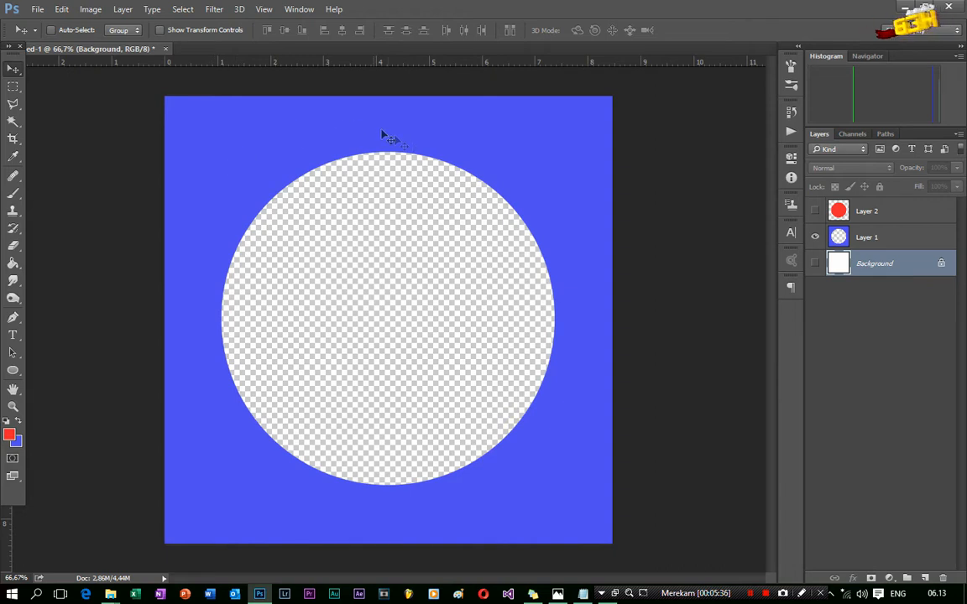
Show Layer 2 again and duplicate it
left_click(861, 214)
left_click(814, 211)
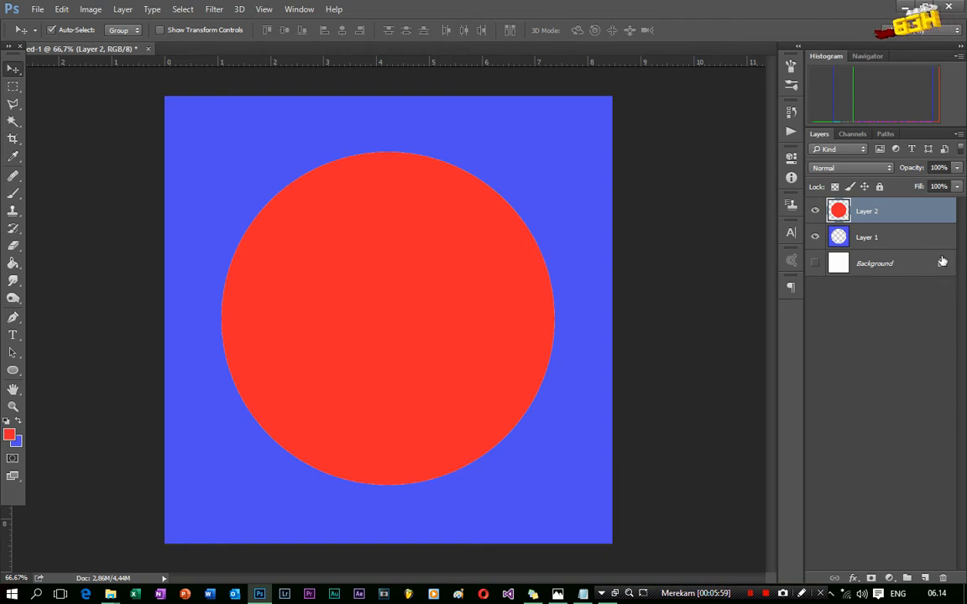
key("ctrl+j")
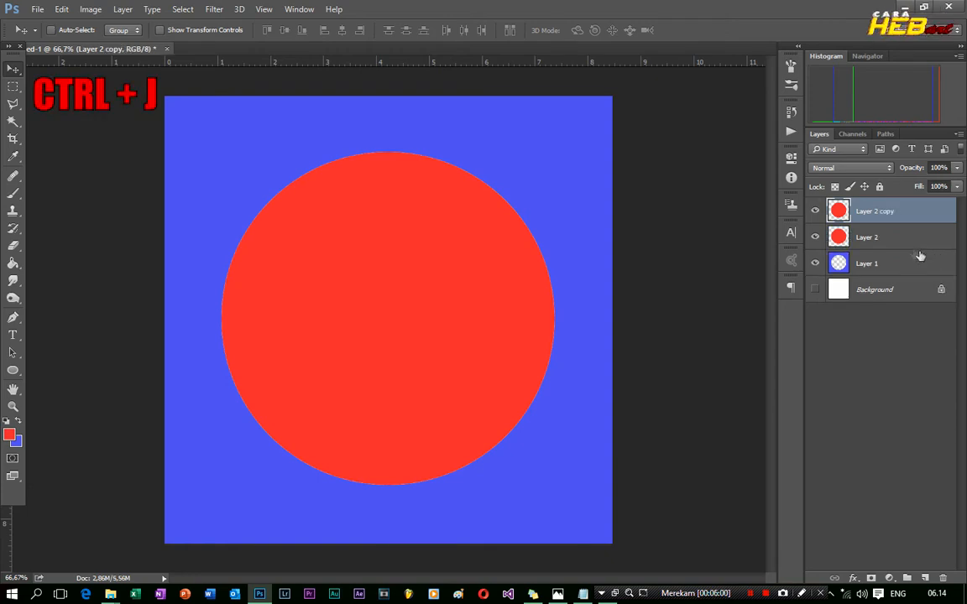
Recolor the Layer 2 circle yellow with a hue shift of +68, hiding Layer 2 copy during the adjustment and showing it again
left_click(858, 229)
left_click(868, 210)
left_click(859, 238)
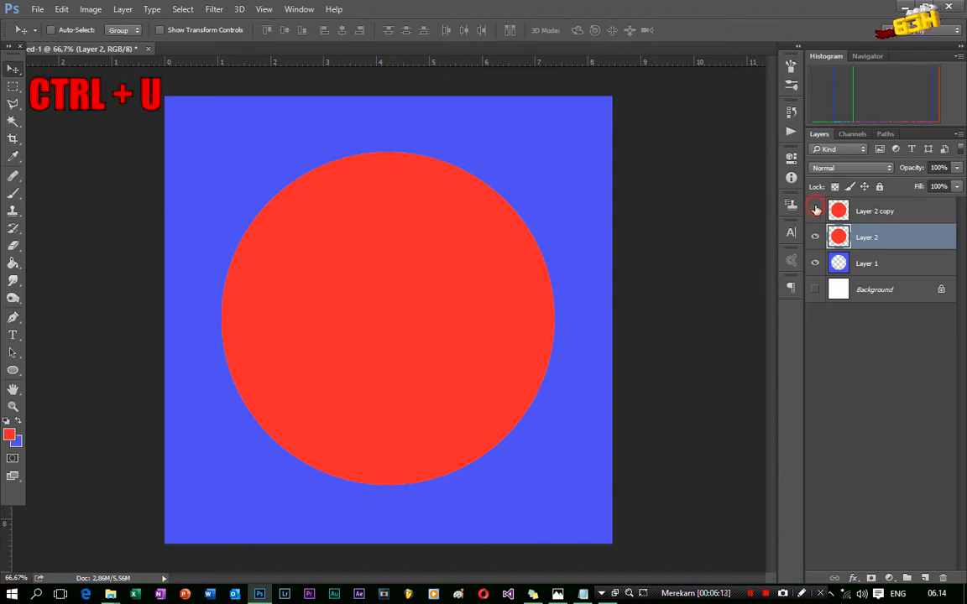
left_click(817, 210)
key("ctrl+u")
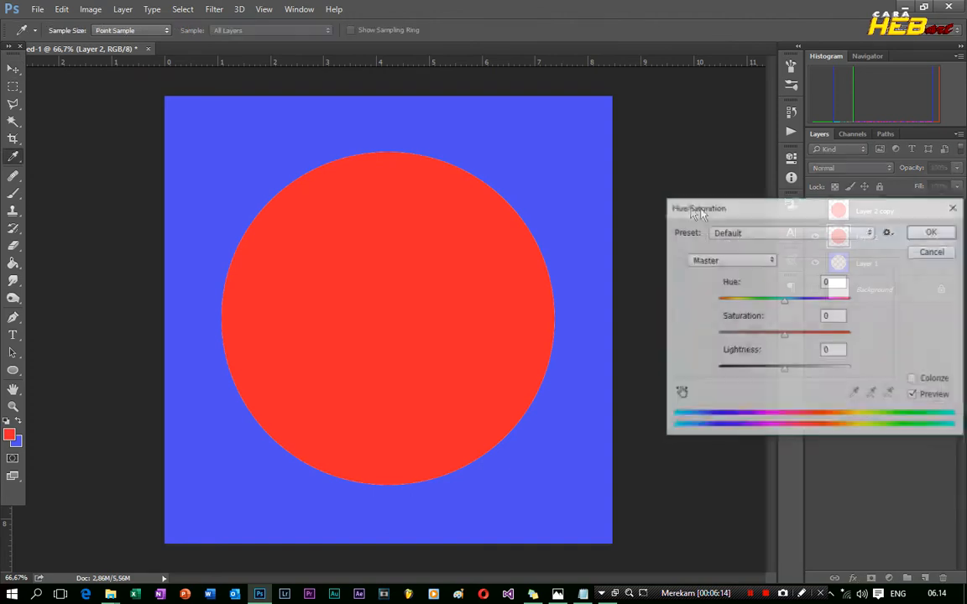
left_click_drag(785, 300, 823, 305)
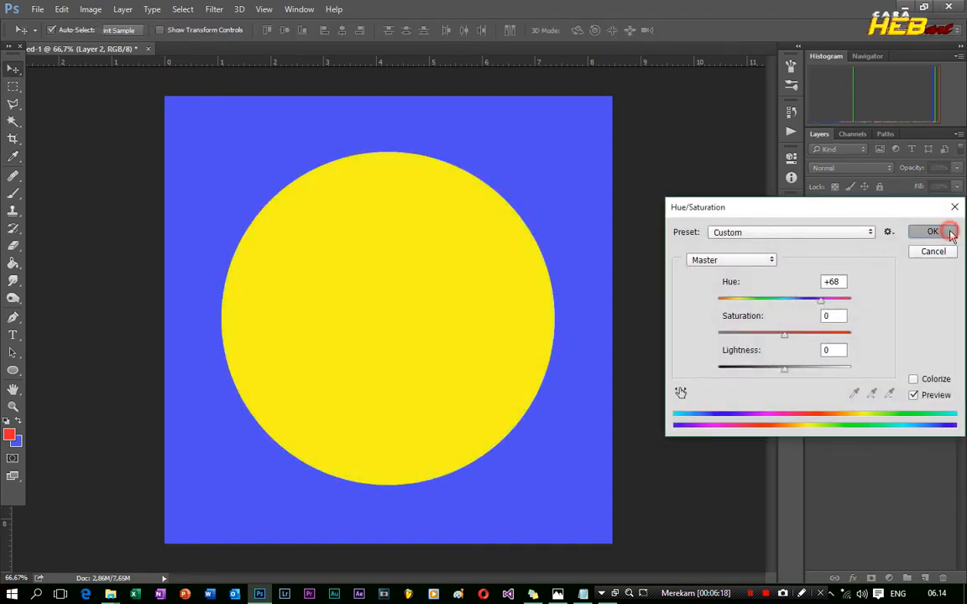
left_click(936, 232)
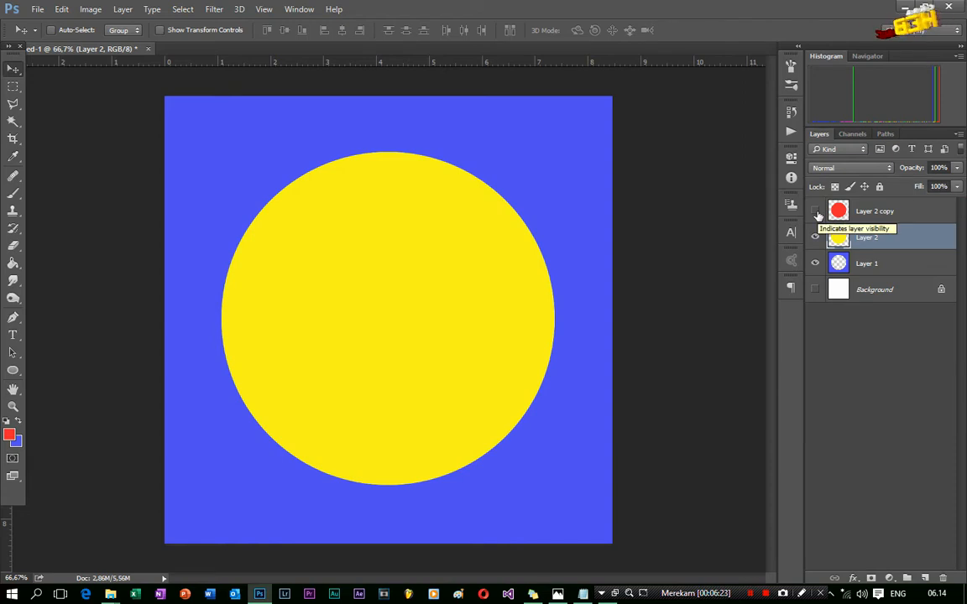
left_click(815, 211)
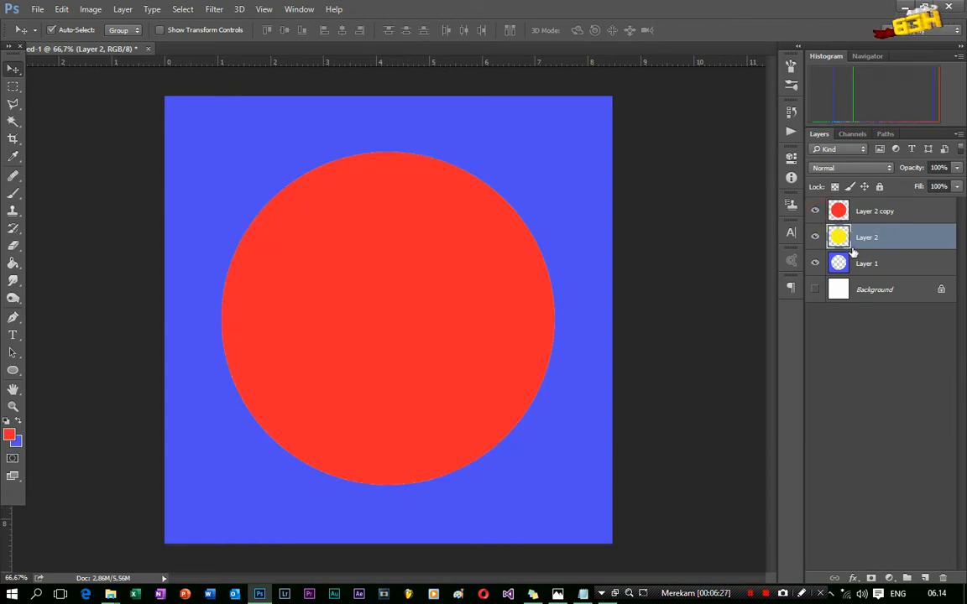
Show the guides and scale the yellow Layer 2 circle proportionally to 105.24%, forming an even rim around the red circle, and apply the transform
key("ctrl+h")
key("ctrl+h")
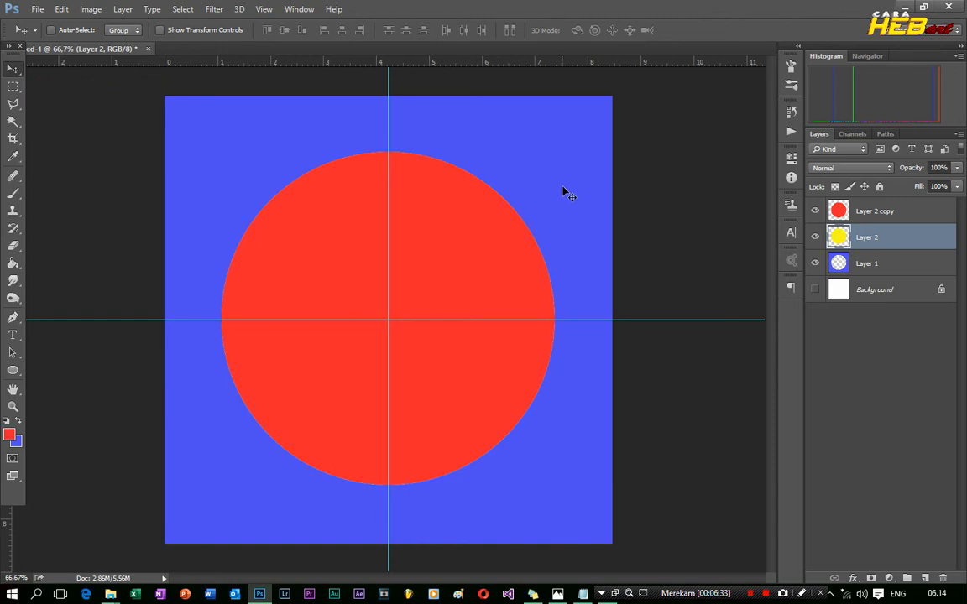
key("ctrl+t")
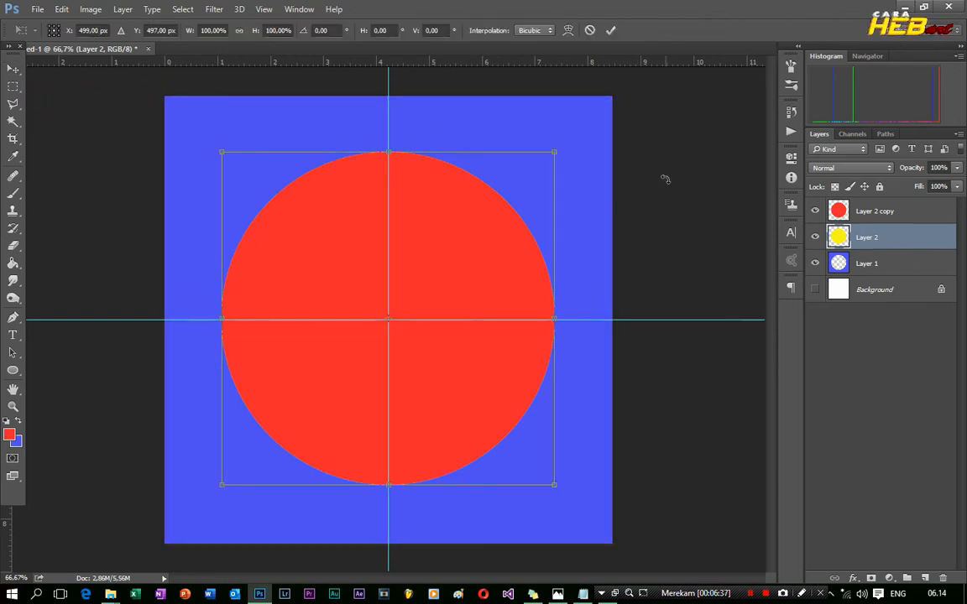
left_click_drag(556, 152, 563, 145)
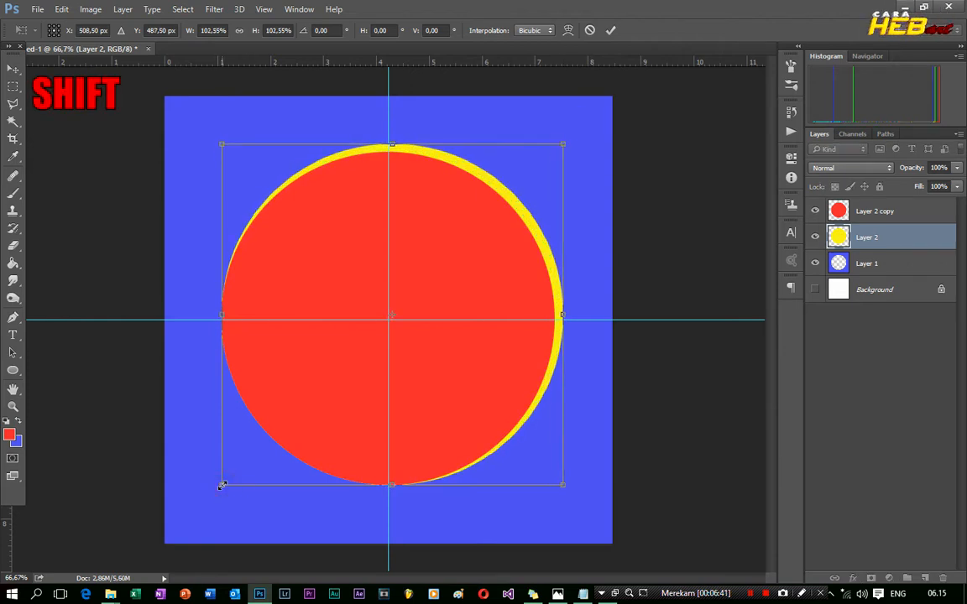
left_click_drag(221, 487, 214, 496)
left_click(13, 68)
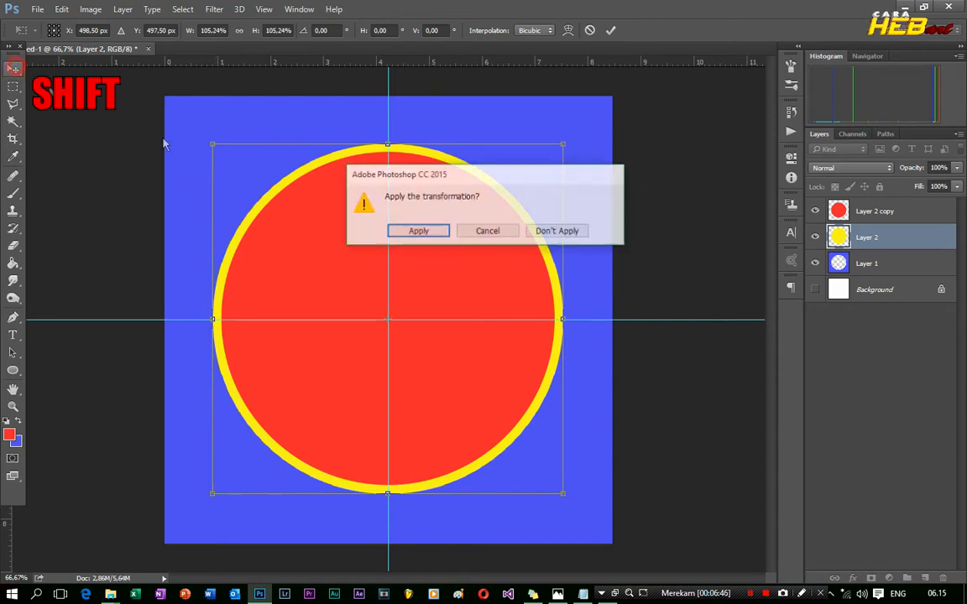
left_click(401, 235)
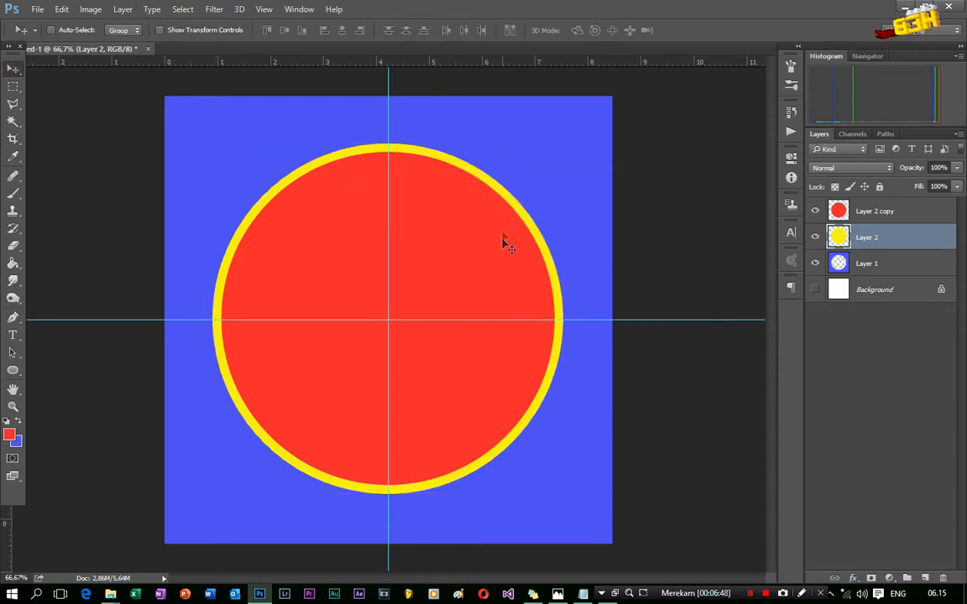
key("ctrl")
key("ctrl+t")
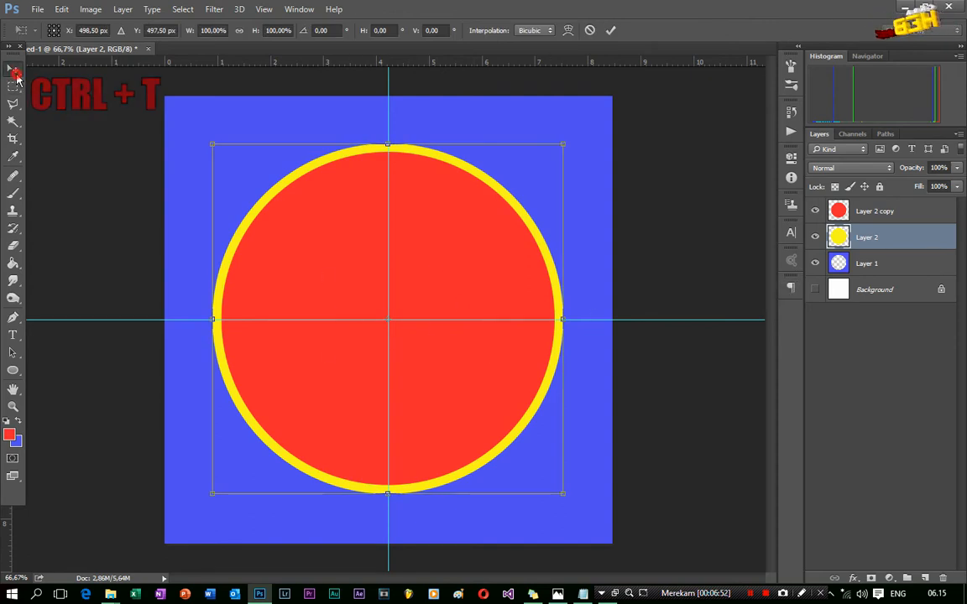
key("Return")
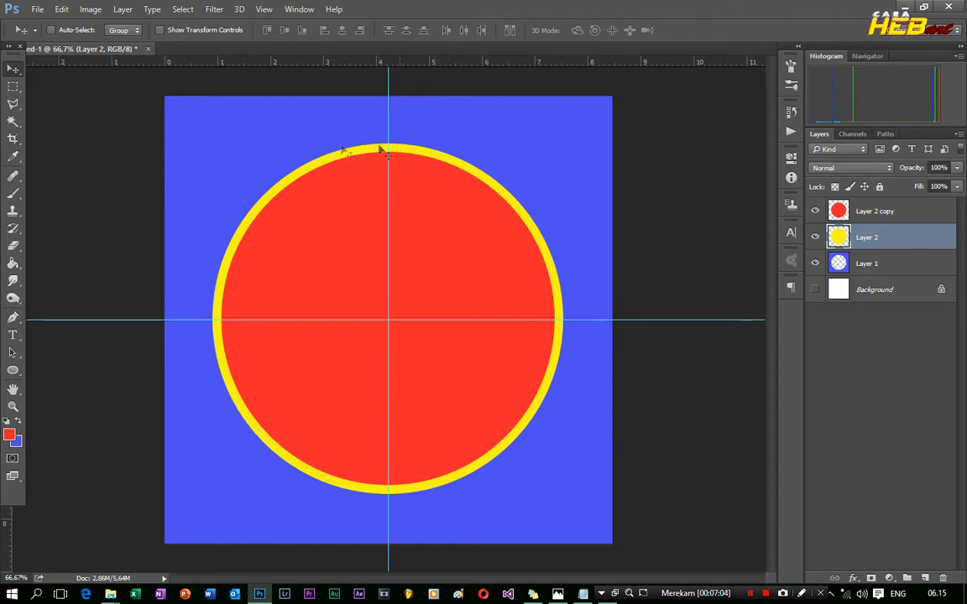
Cut the red circle's outline out of the yellow circle on Layer 2, deselect, and hide Layer 2 copy
left_click(873, 213)
left_click(874, 239)
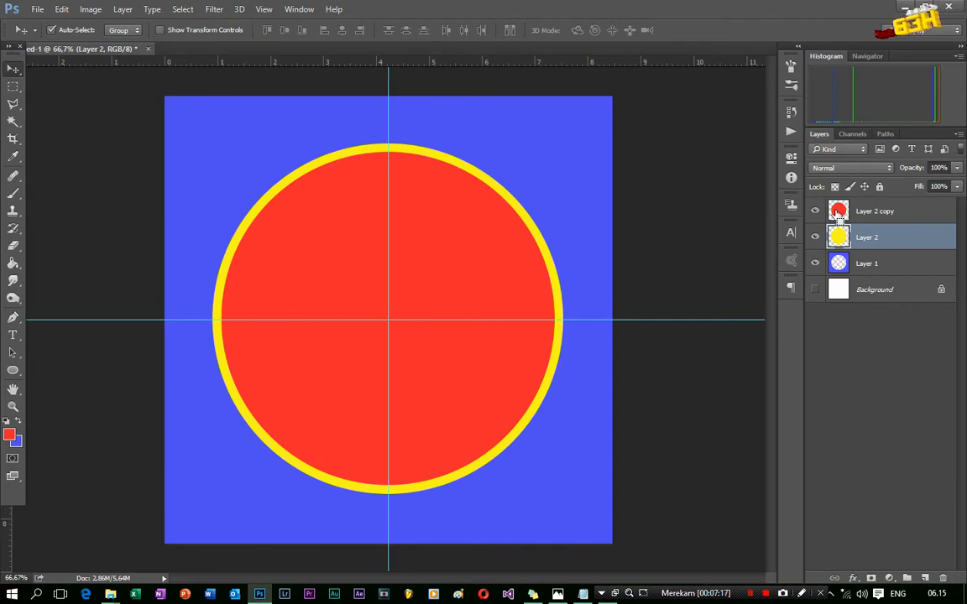
left_click(839, 215, "ctrl")
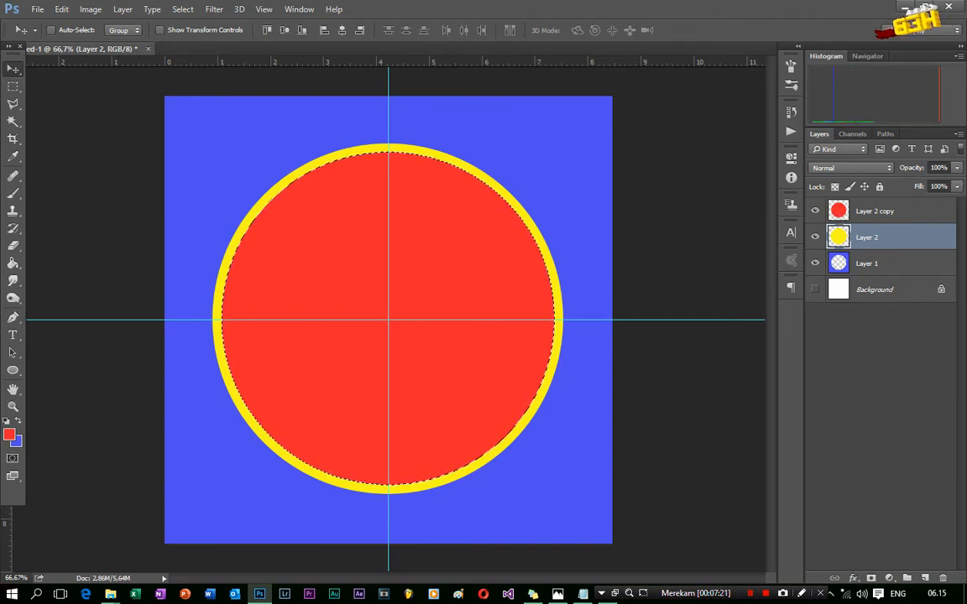
key("Delete")
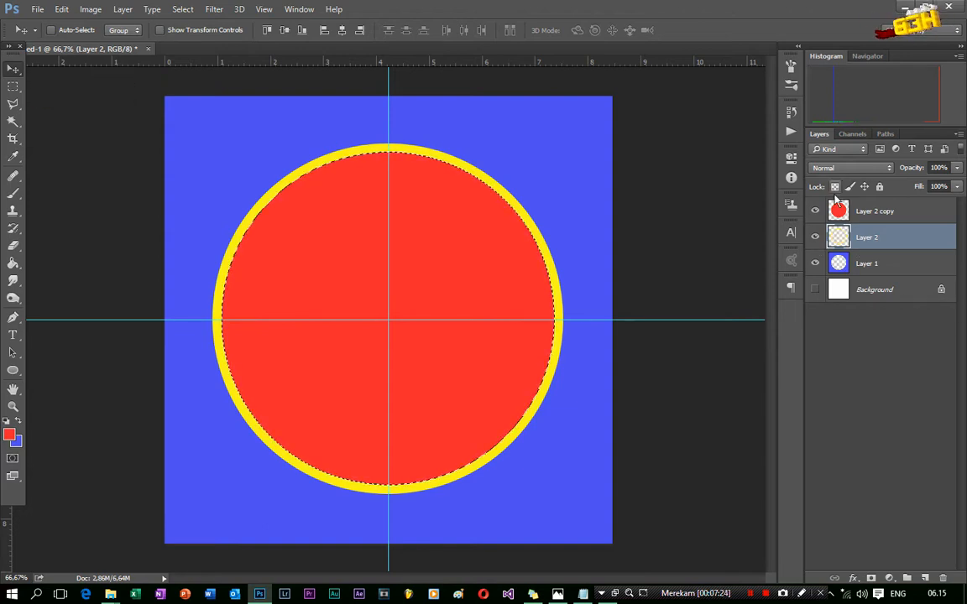
key("ctrl+d")
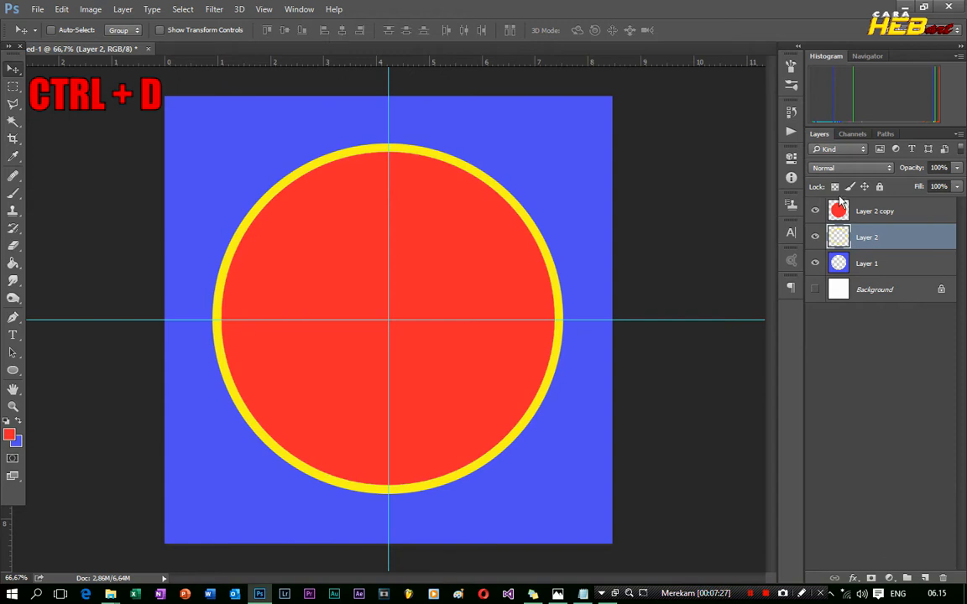
left_click(815, 211)
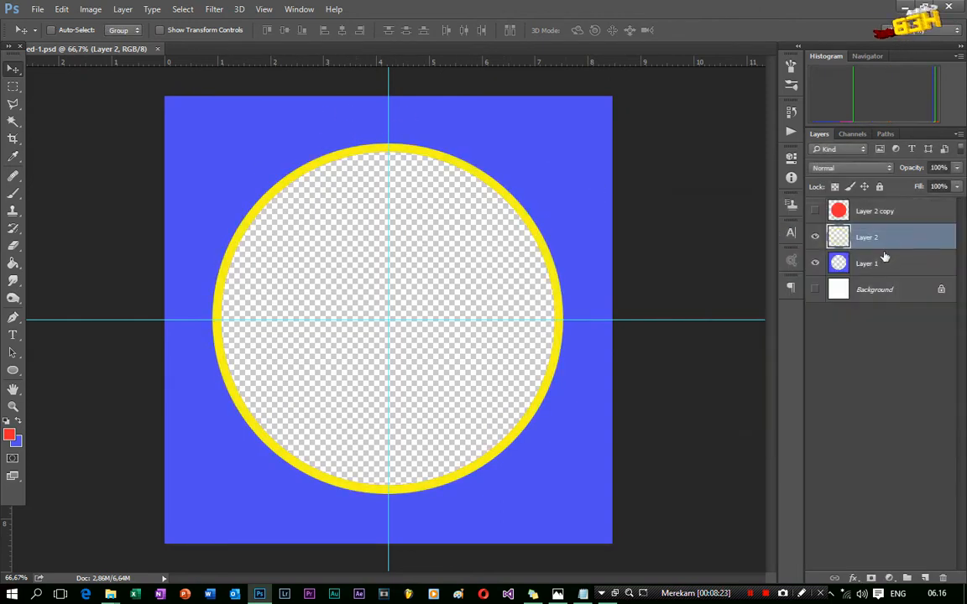
Turn the yellow ring on Layer 2 gray with Hue/Saturation, using Saturation -100 and Lightness +20
key("ctrl+u")
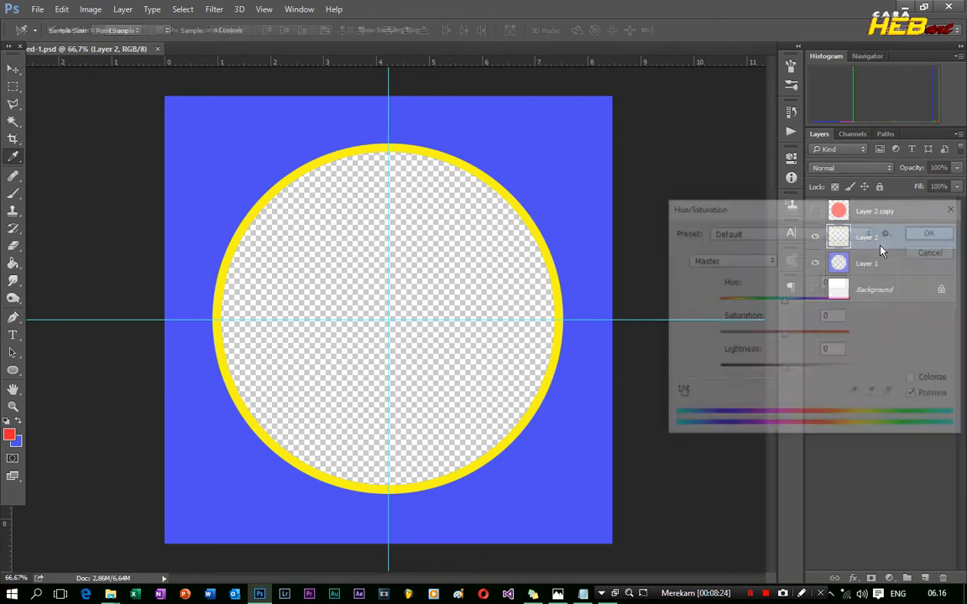
left_click(929, 250)
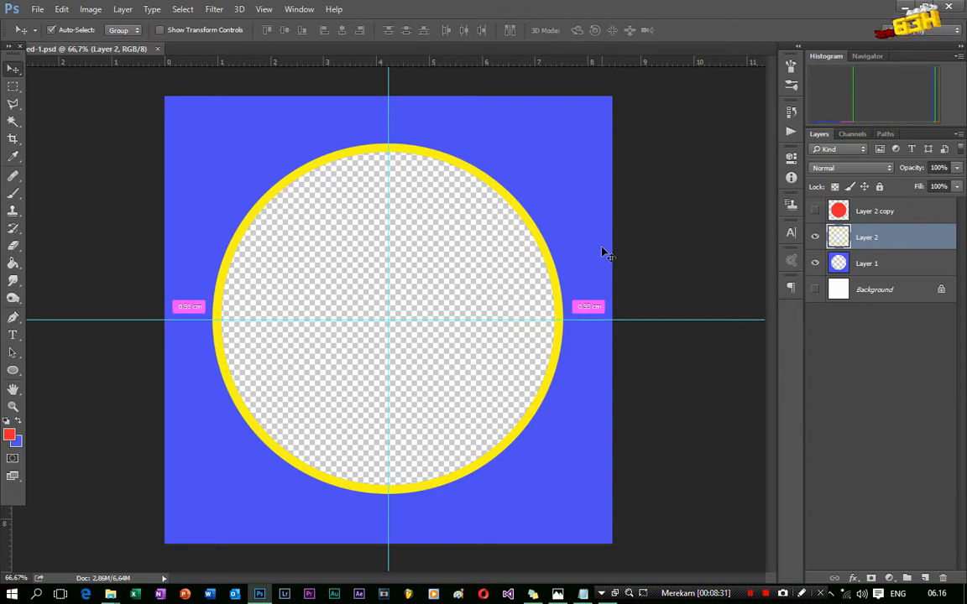
key("ctrl+u")
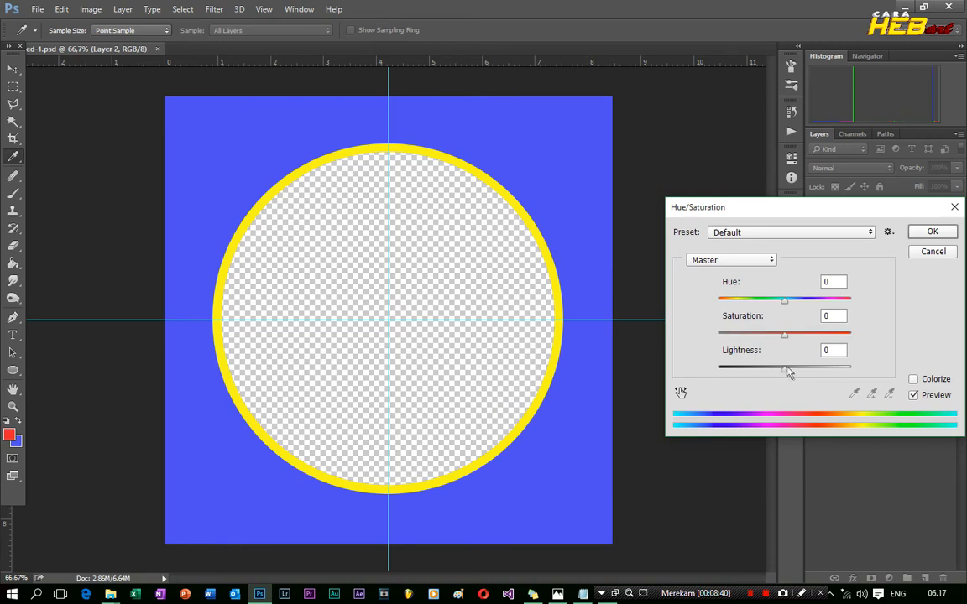
left_click_drag(784, 375, 811, 370)
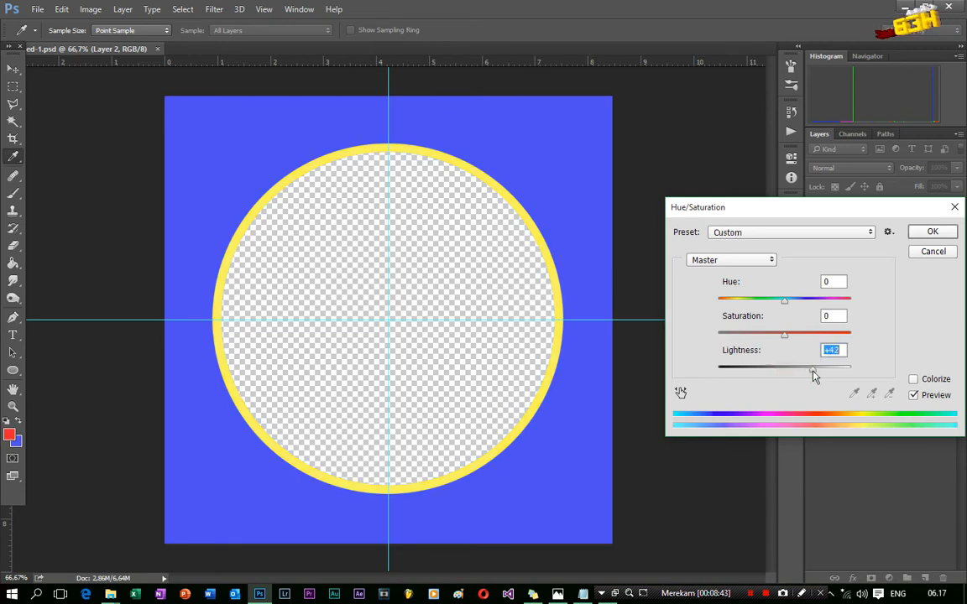
left_click_drag(780, 333, 707, 341)
left_click_drag(811, 370, 798, 371)
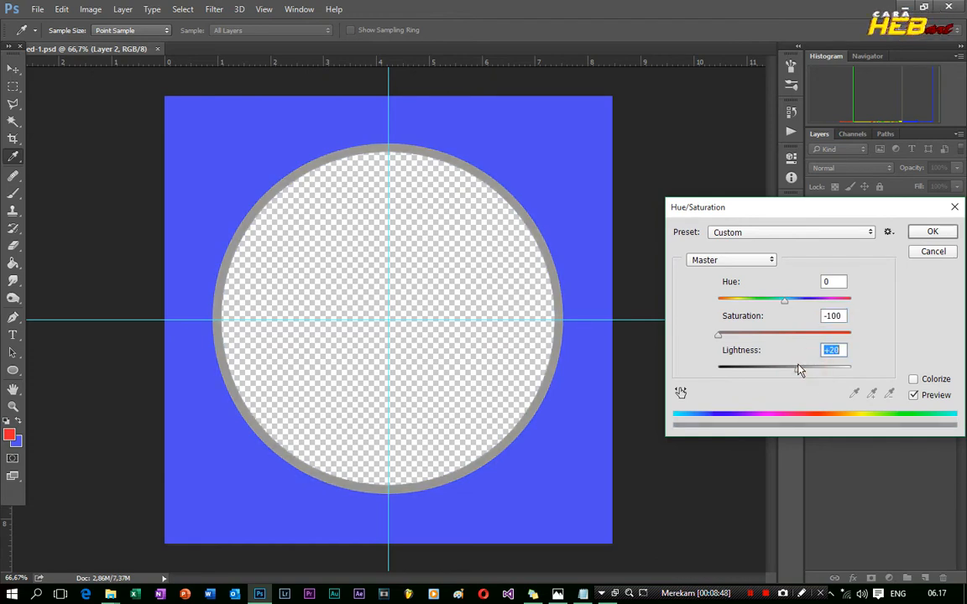
left_click(930, 235)
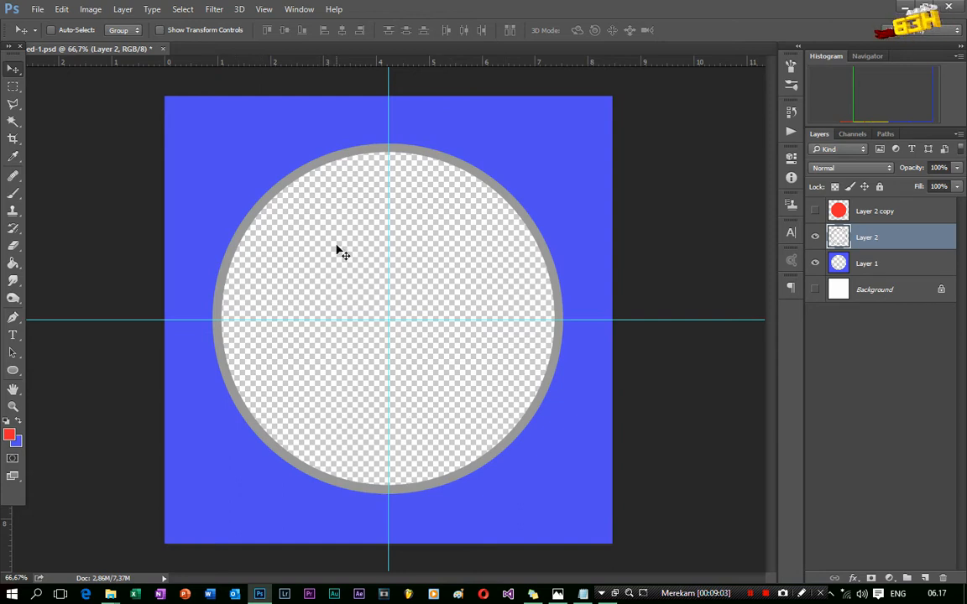
Add a drop shadow to the gray ring on Layer 2 with 42% opacity and 0 px size
right_click(881, 239)
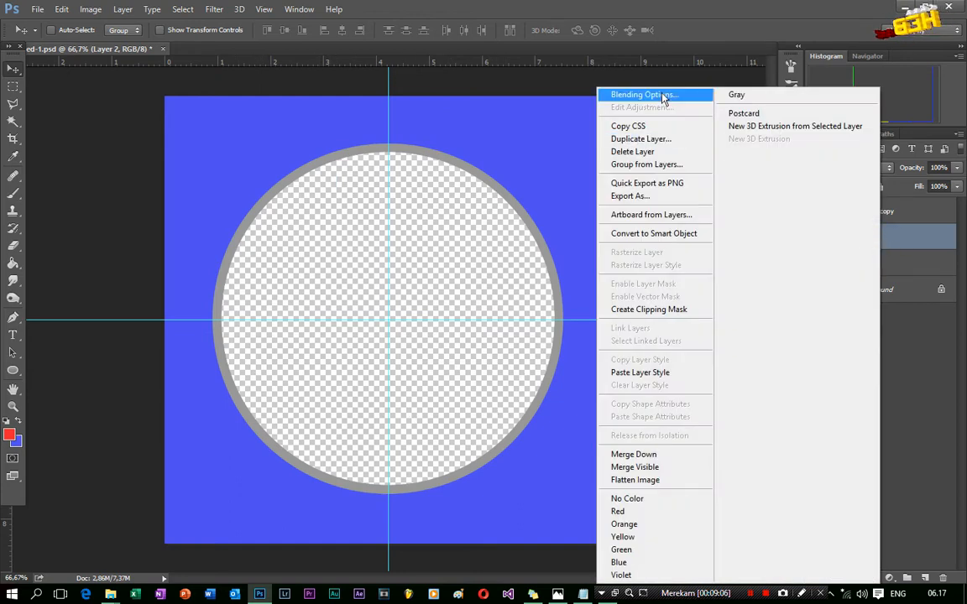
key("Escape")
key("h")
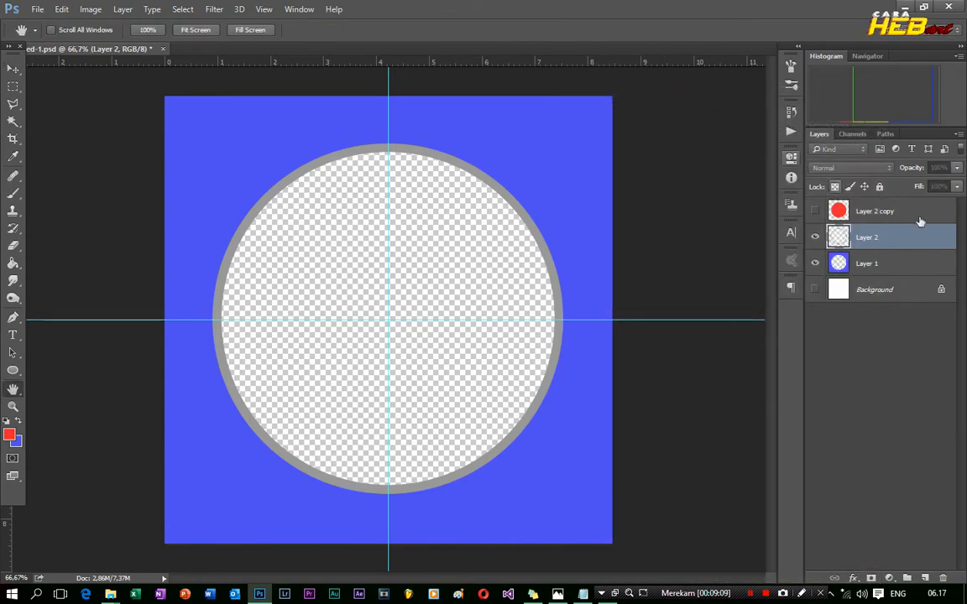
left_click_drag(616, 109, 623, 228)
left_click(310, 344)
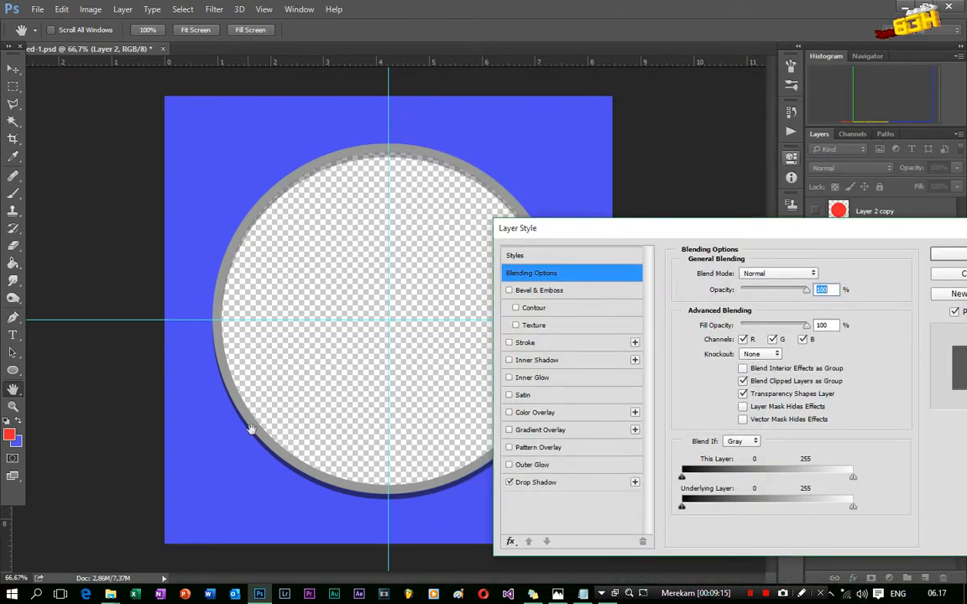
left_click_drag(566, 228, 361, 139)
left_click_drag(610, 141, 768, 143)
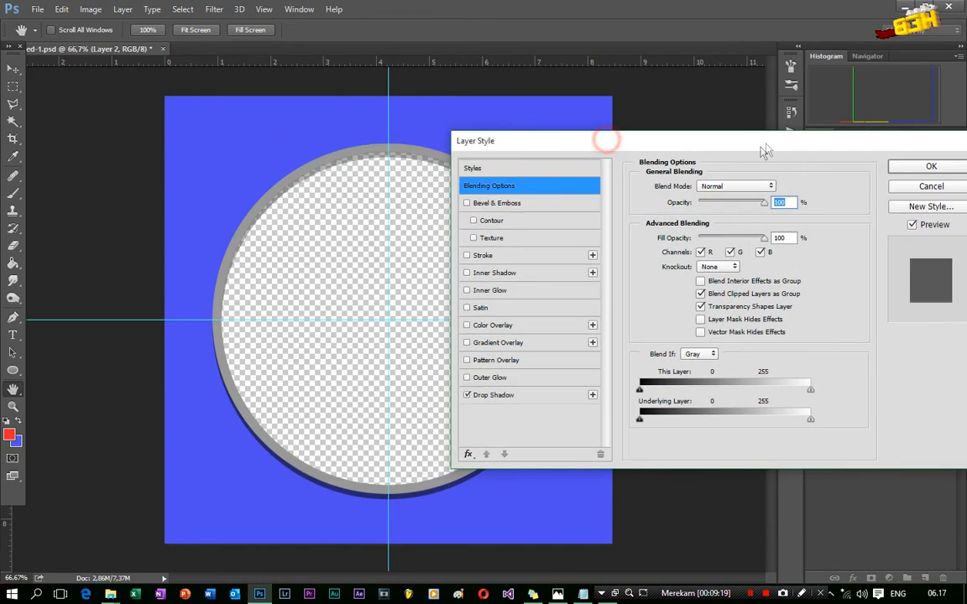
left_click(496, 394)
left_click(714, 204)
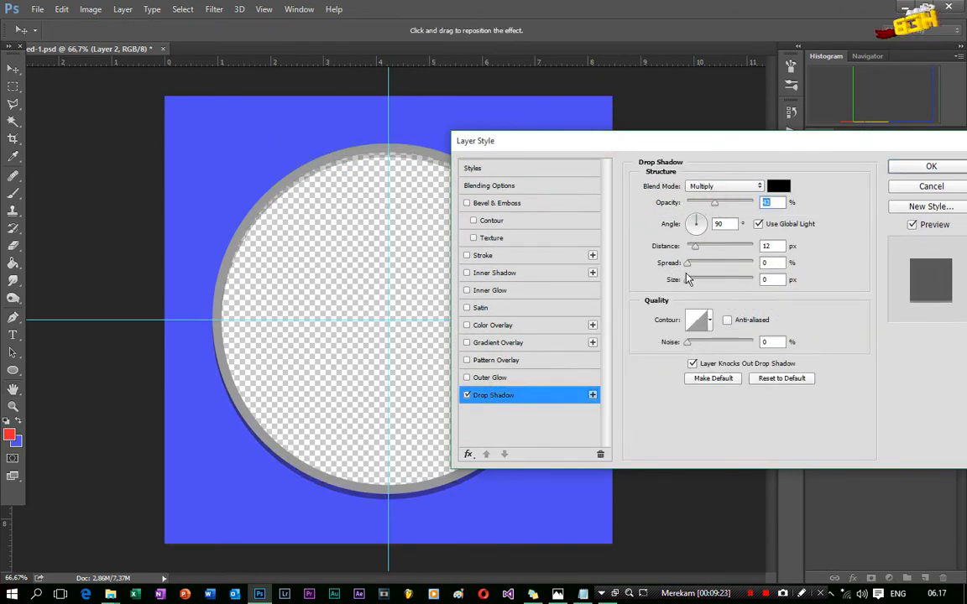
mouse_move(688, 280)
left_mouse_down()
mouse_move(701, 285)
mouse_move(687, 284)
left_mouse_up()
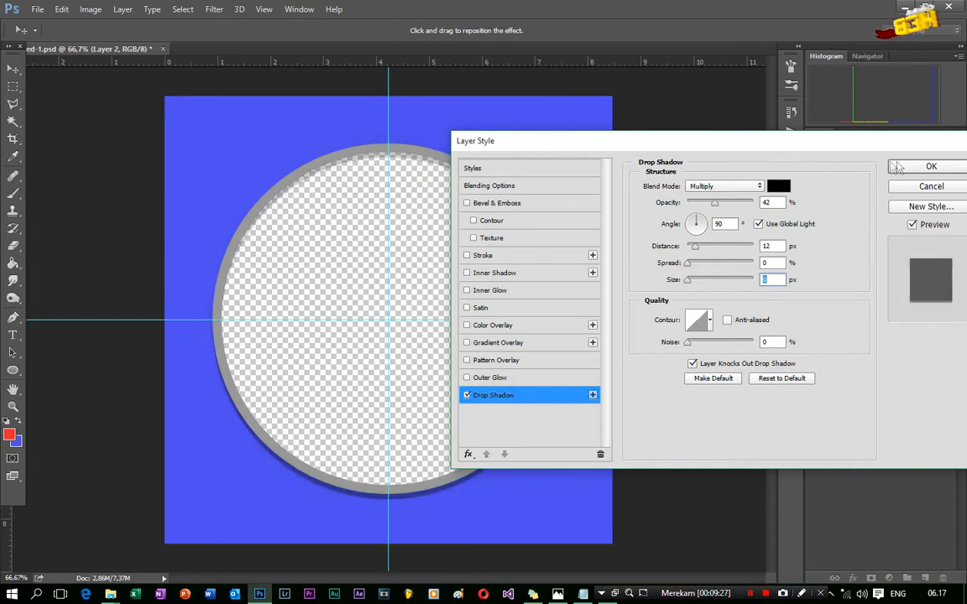
left_click(926, 167)
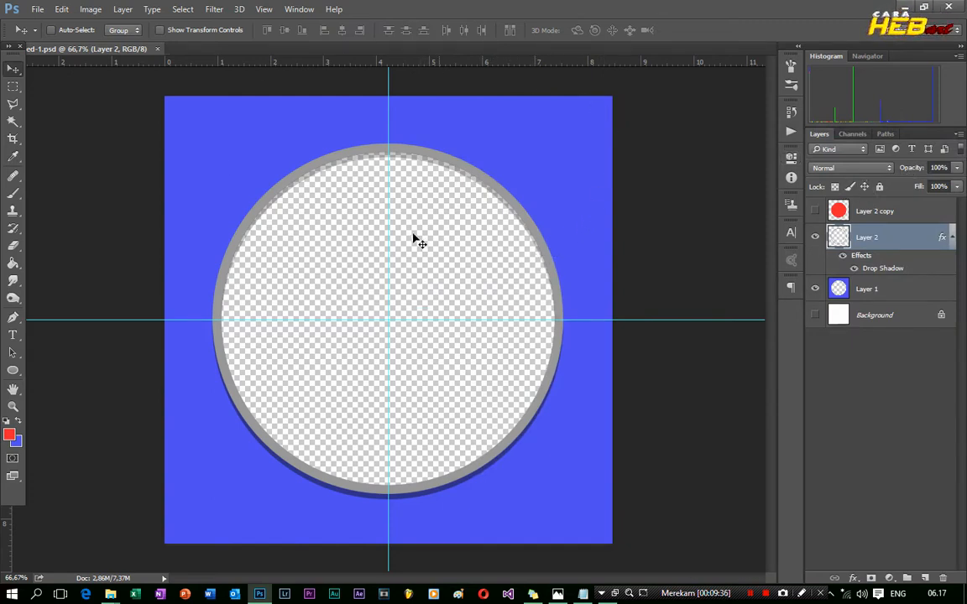
Select Layer 1, open aaa.png, copy its entire image, and return to the document with the blue square
left_click(900, 289)
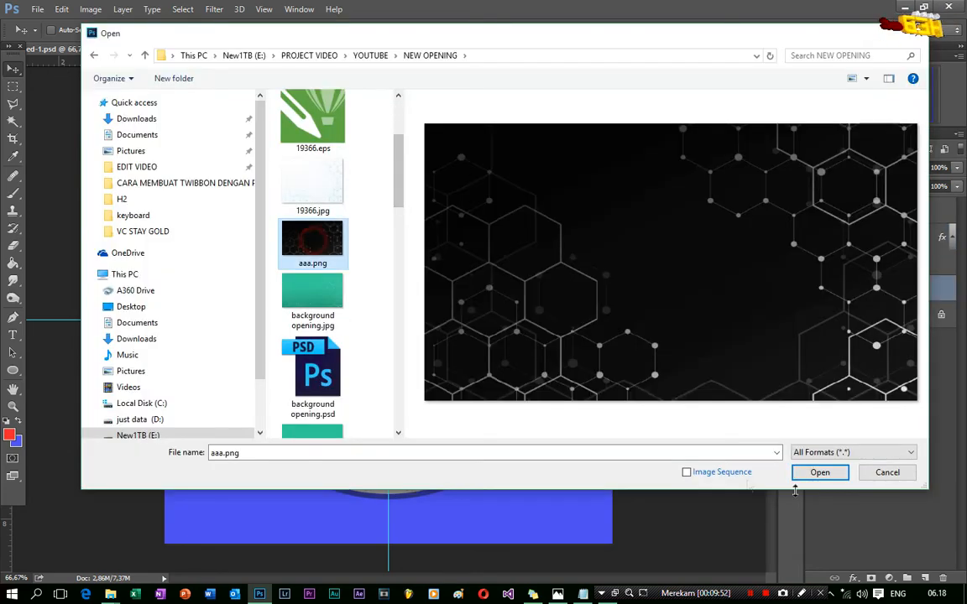
left_click(814, 475)
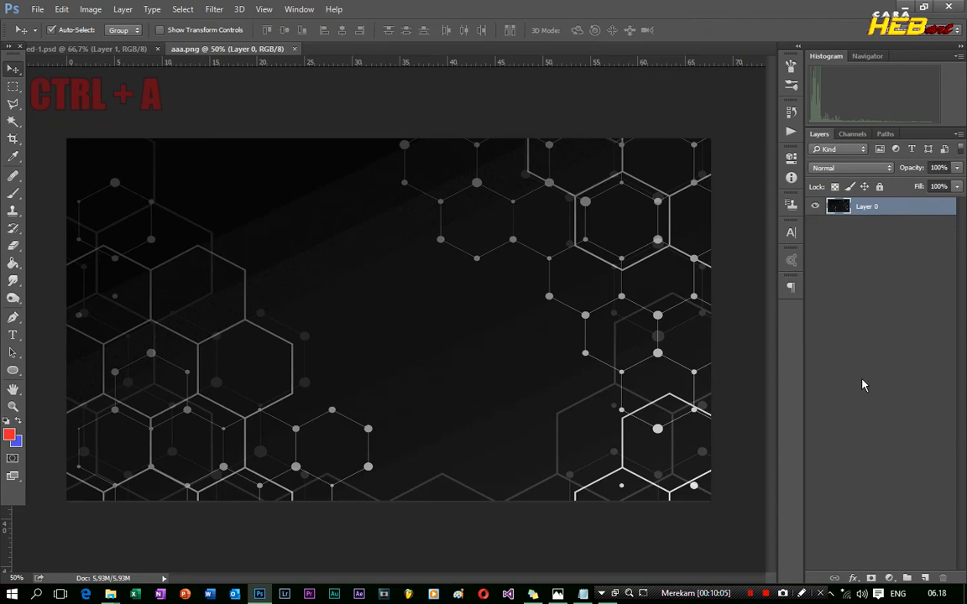
key("ctrl+a")
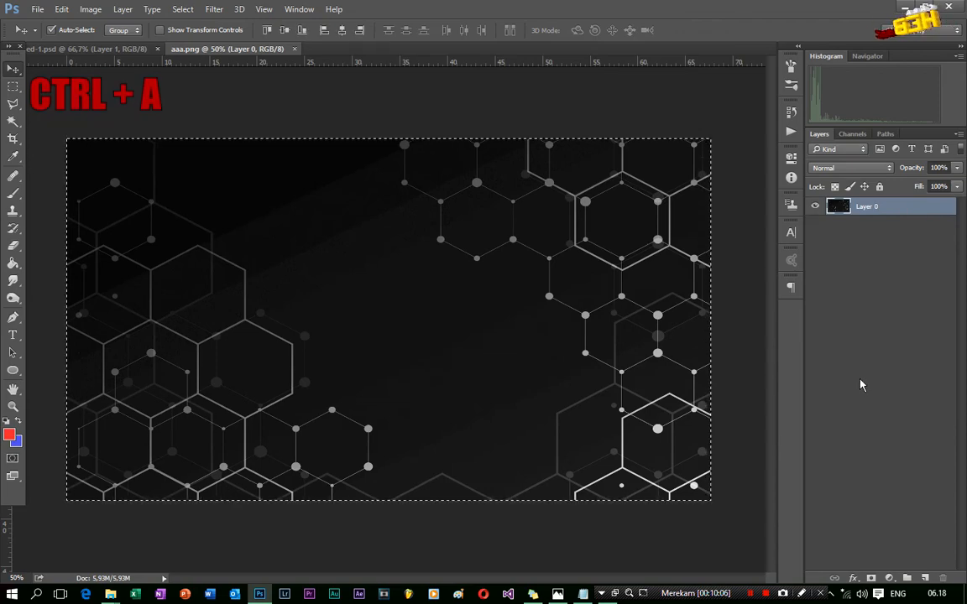
key("ctrl+c")
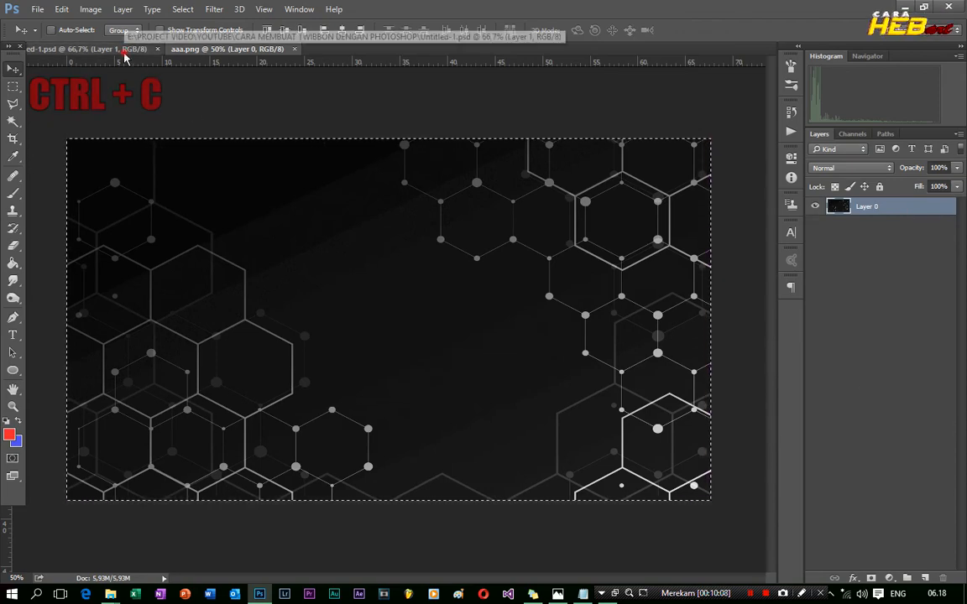
left_click(123, 50)
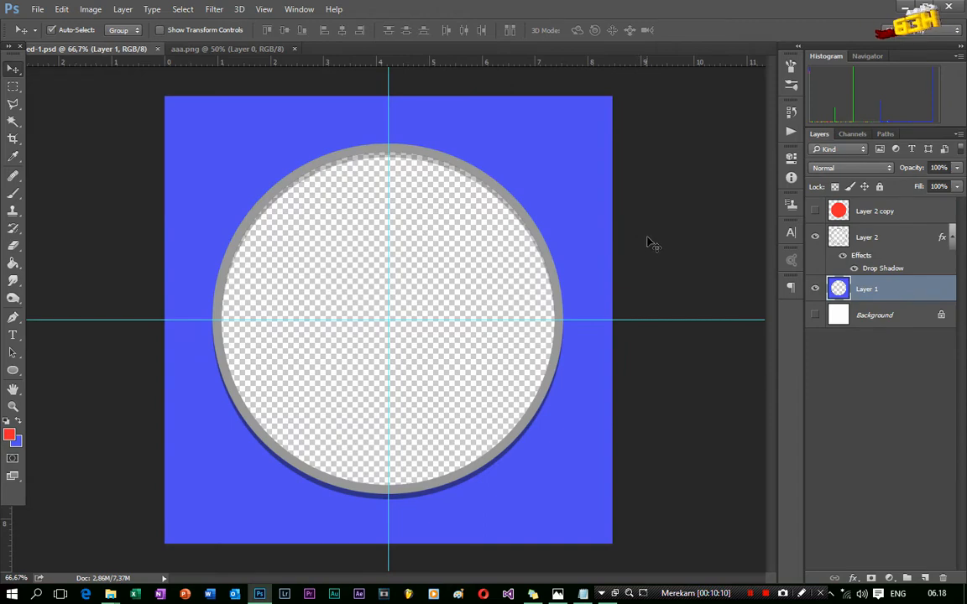
Paste the hexagon image above Layer 1, scale it to 74.32% width and 92.59% height, and centre it over the square
key("ctrl+v")
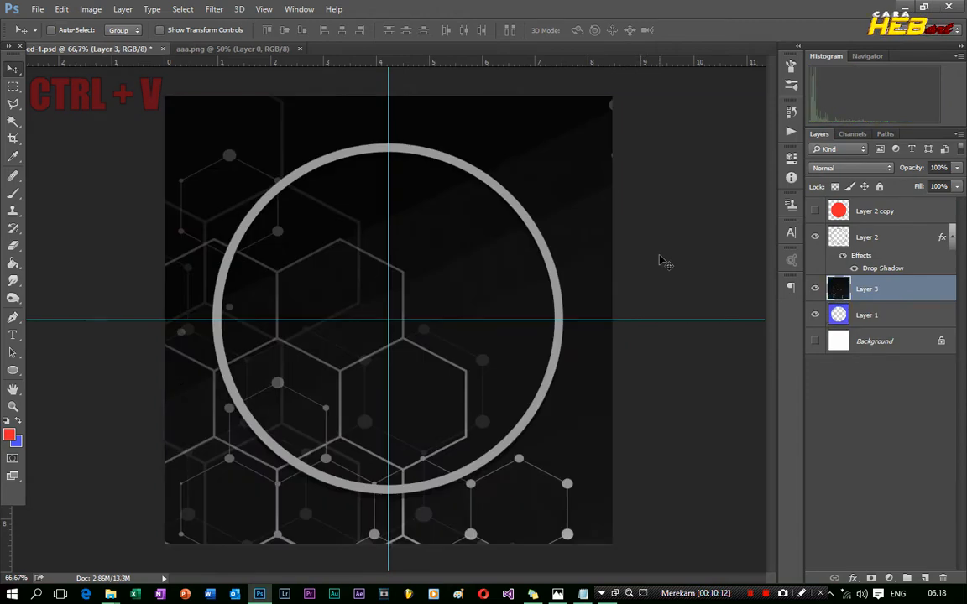
key("ctrl+minus")
key("ctrl+minus")
key("ctrl+minus")
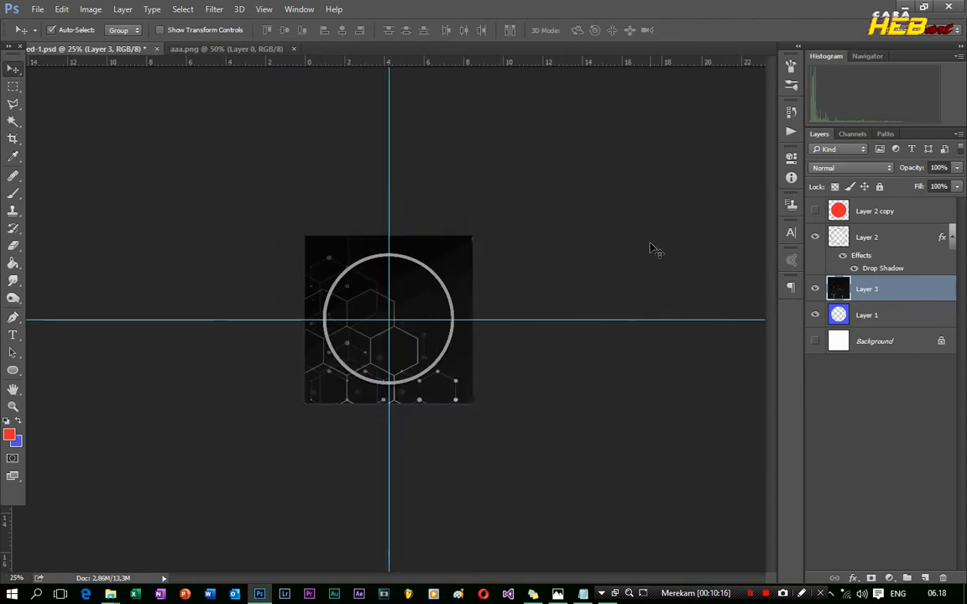
key("ctrl+t")
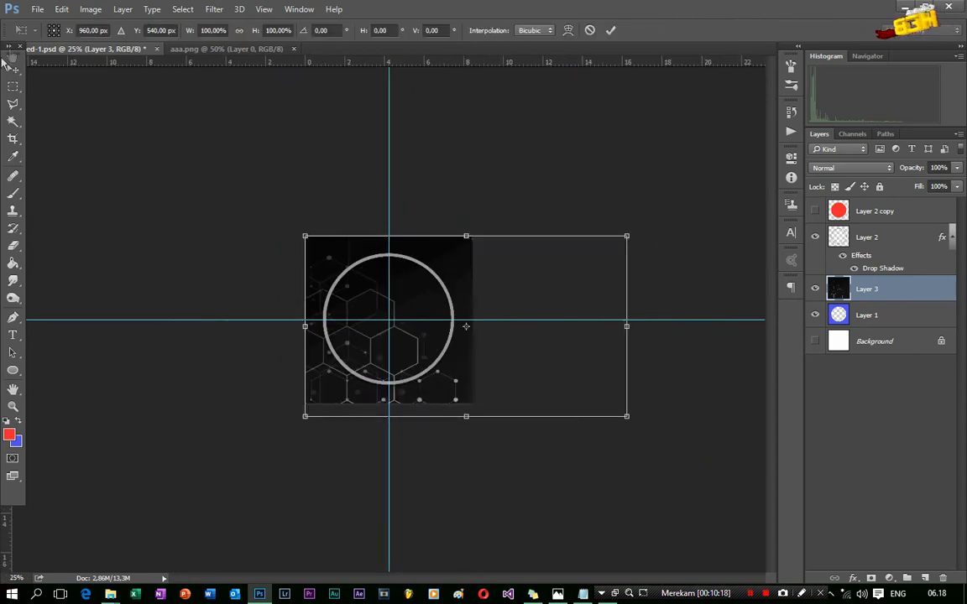
key("Return")
key("ctrl+t")
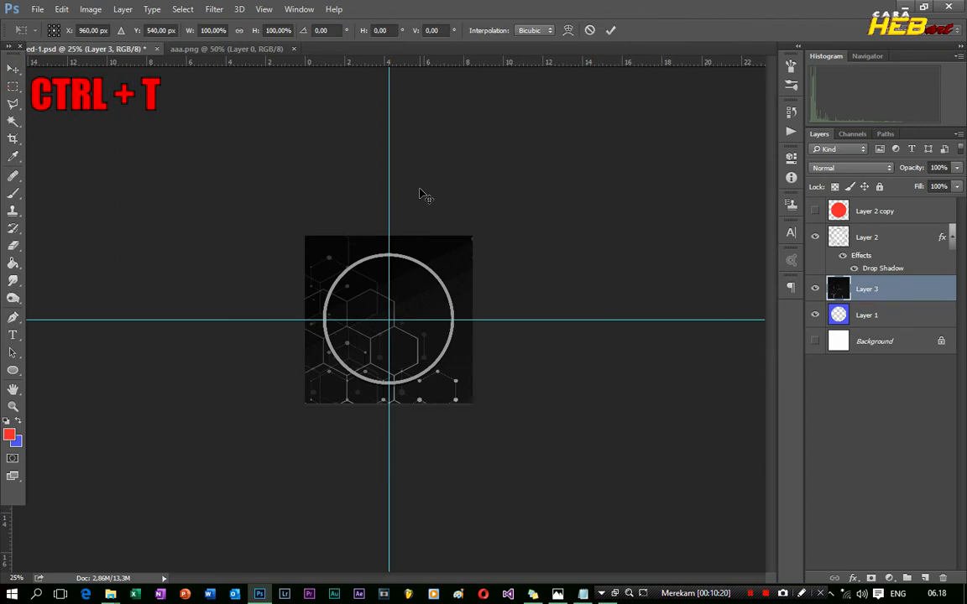
left_click_drag(625, 235, 456, 270)
left_click_drag(459, 373, 457, 293)
left_click_drag(395, 336, 396, 404)
left_click_drag(486, 320, 518, 320)
left_click_drag(446, 383, 424, 384)
left_click_drag(495, 320, 511, 321)
left_click_drag(439, 387, 432, 388)
left_click_drag(502, 320, 513, 320)
left_click_drag(456, 363, 451, 364)
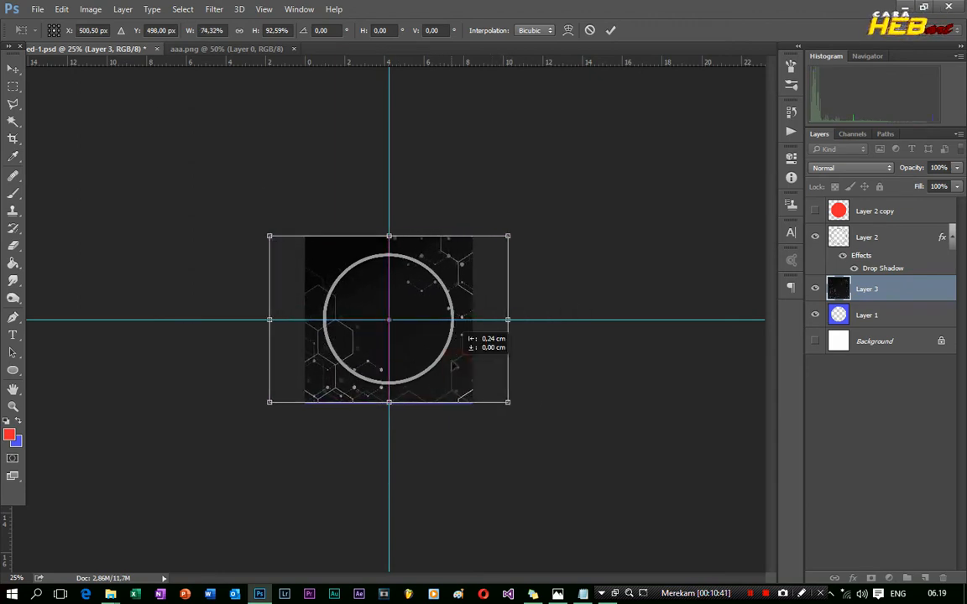
left_click(10, 74)
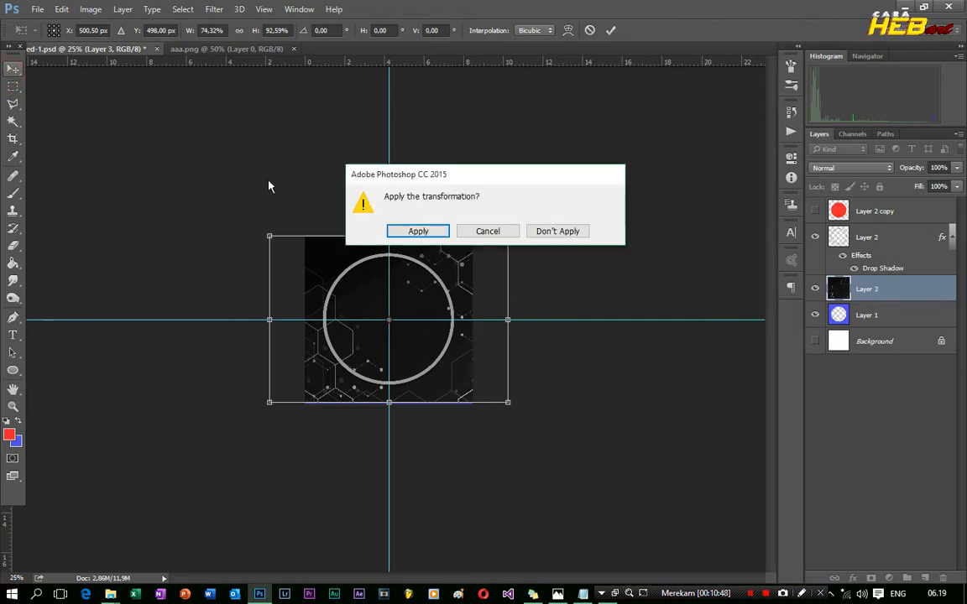
left_click(423, 230)
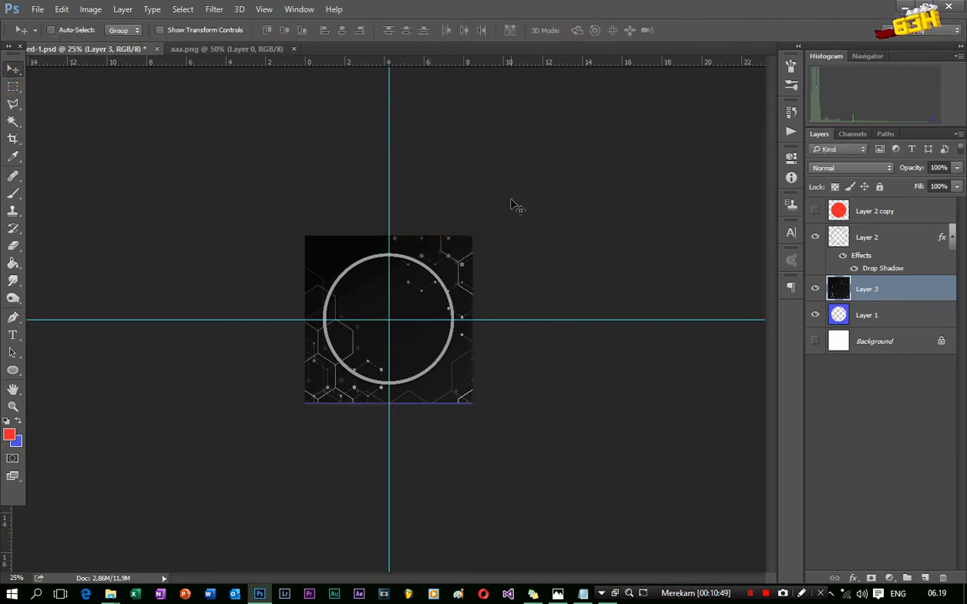
Set the blend mode of the hexagon image on Layer 3 to Screen
key("ctrl+plus")
key("ctrl+plus")
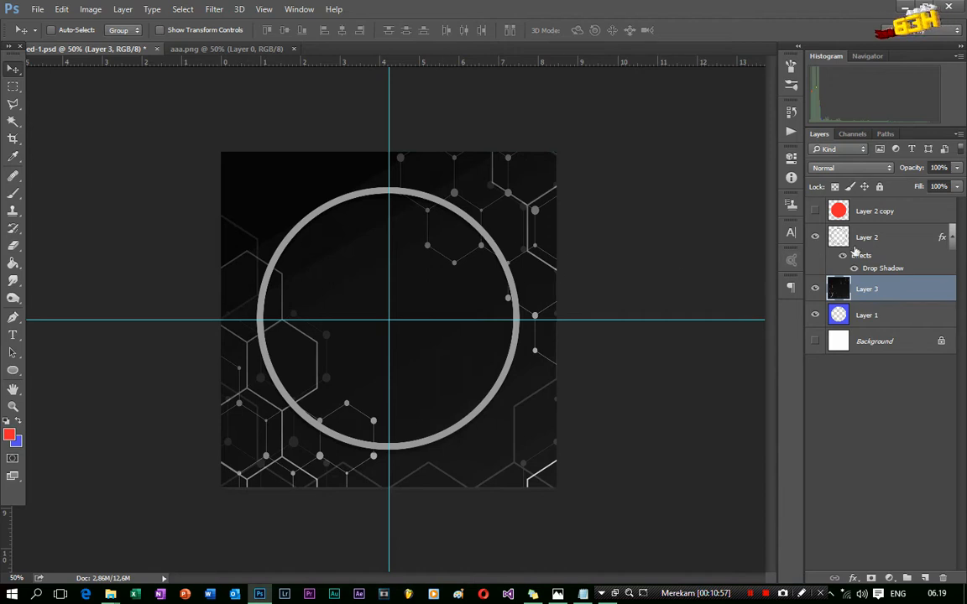
left_click(873, 168)
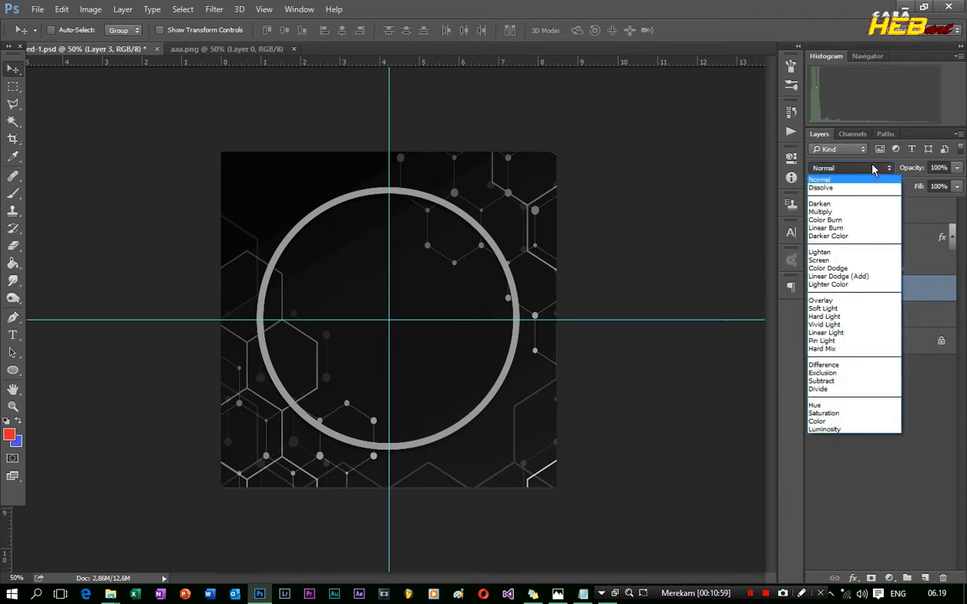
left_click(862, 174)
left_click(862, 172)
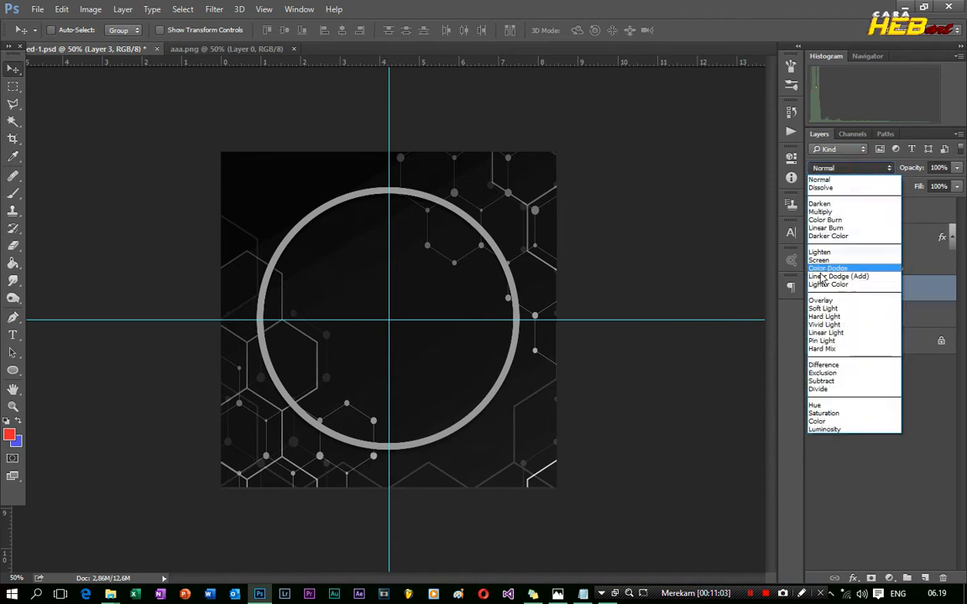
left_click(812, 259)
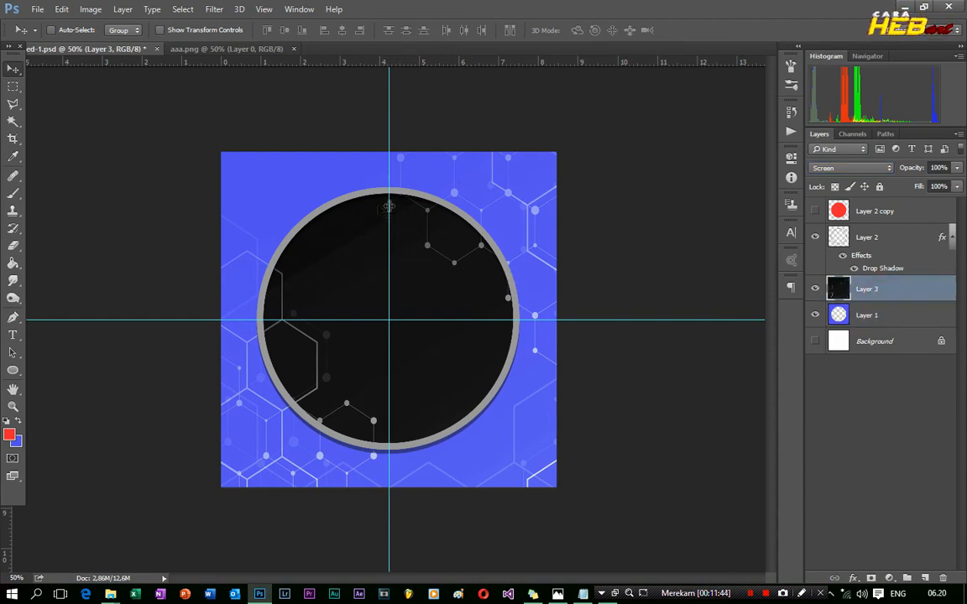
Select Layer 1's transparent circle with the Magic Wand, delete that area from Layer 3, and deselect
left_click(899, 319)
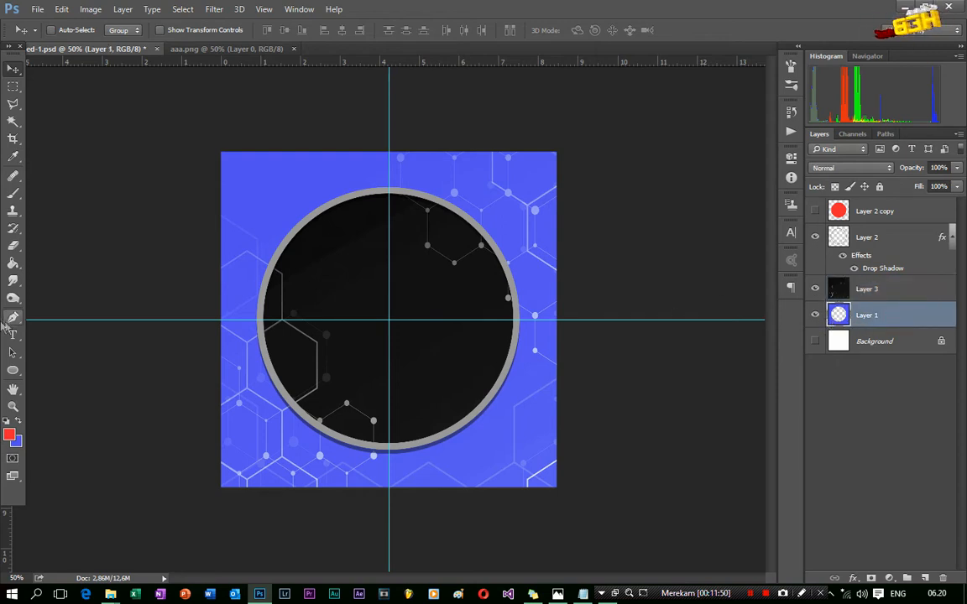
left_click(12, 121)
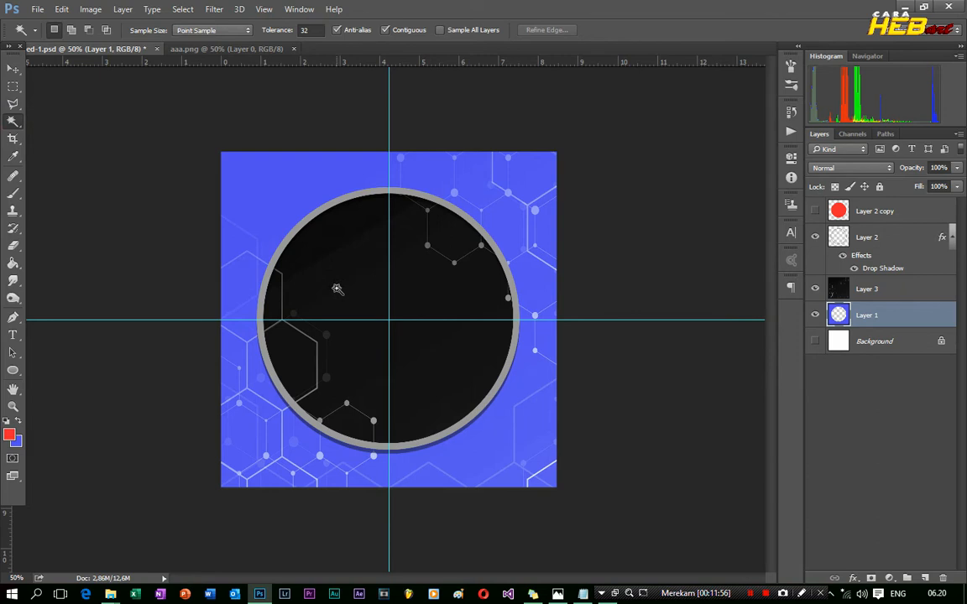
left_click(422, 288)
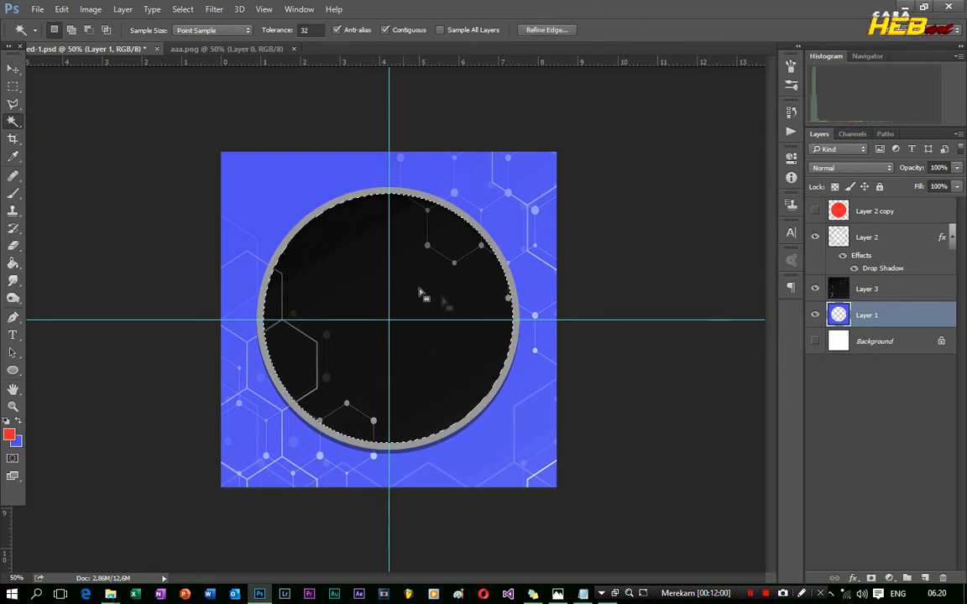
left_click(872, 288)
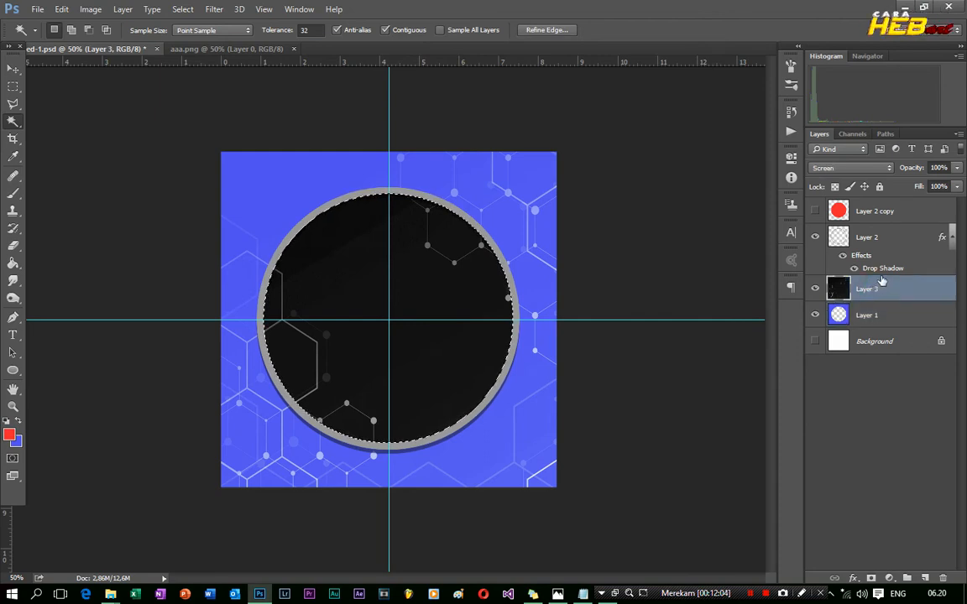
key("Delete")
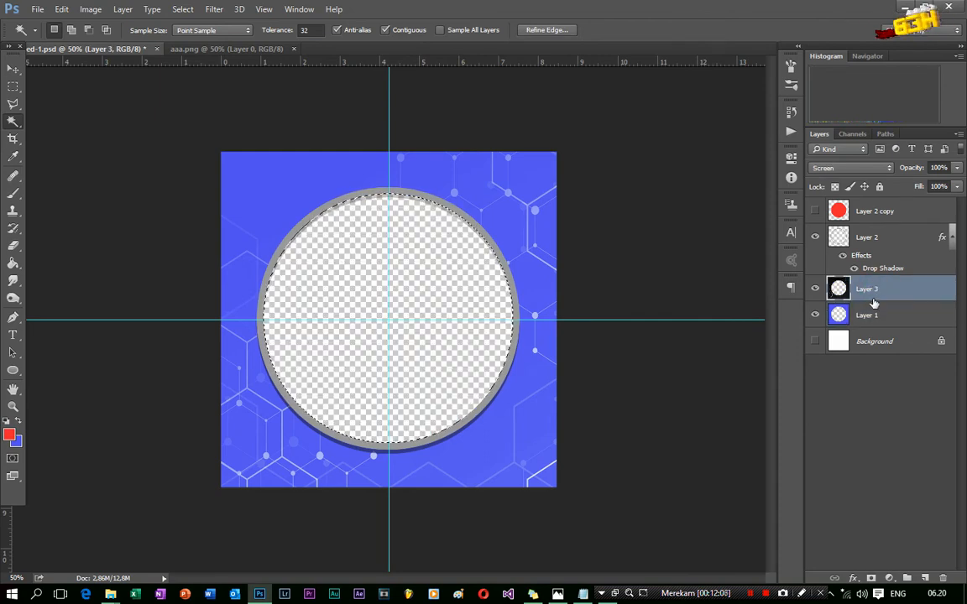
key("ctrl+d")
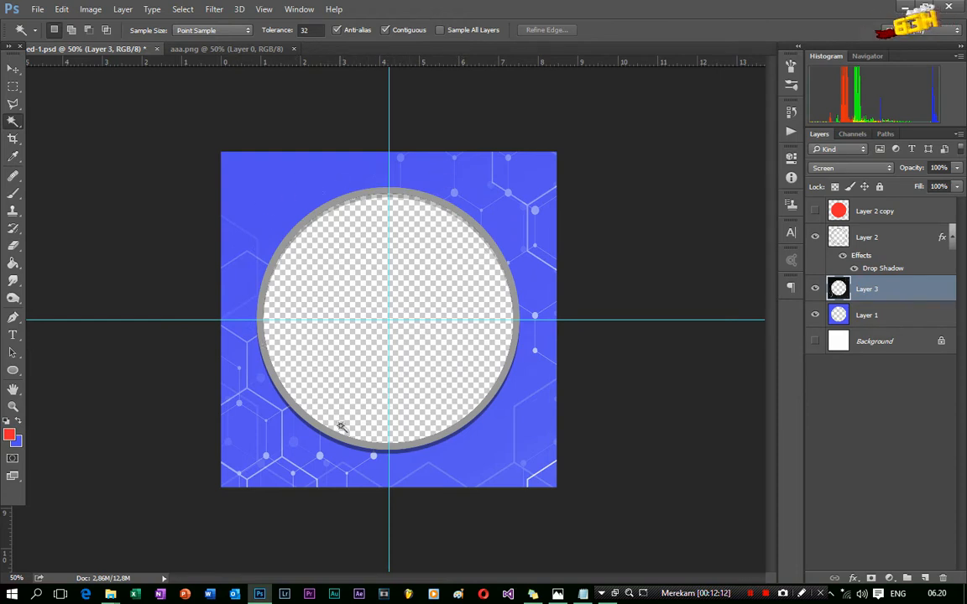
Place logohebart.png from the LOGO folder into the document above Layer 3 and rasterize its layer
key("ctrl+plus")
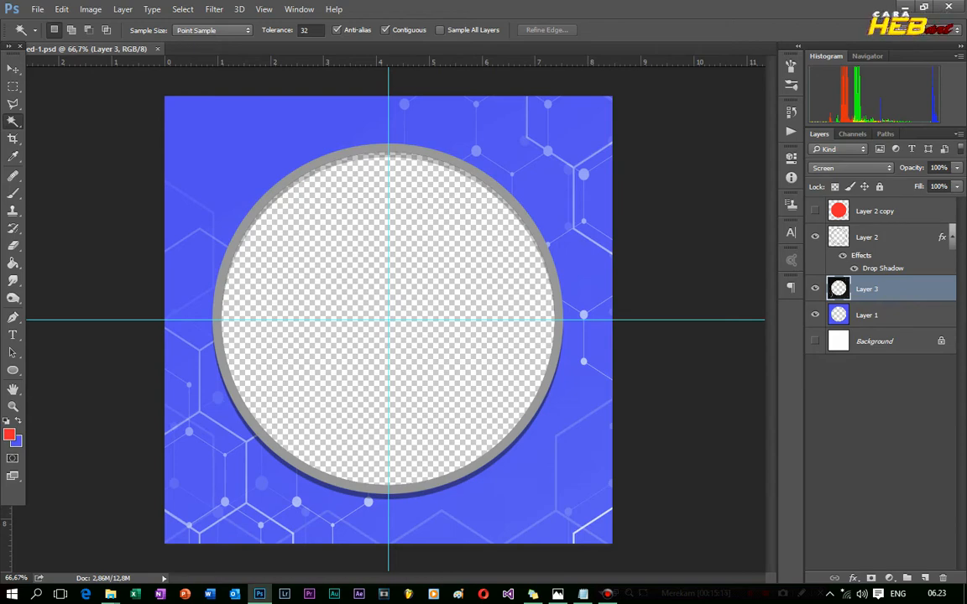
left_click(110, 594)
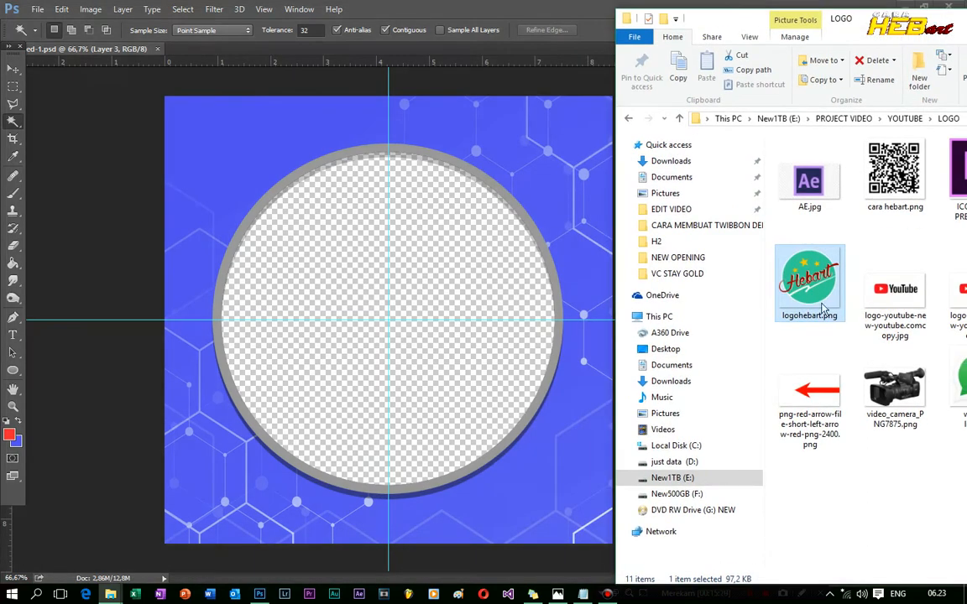
left_click_drag(822, 288, 523, 155)
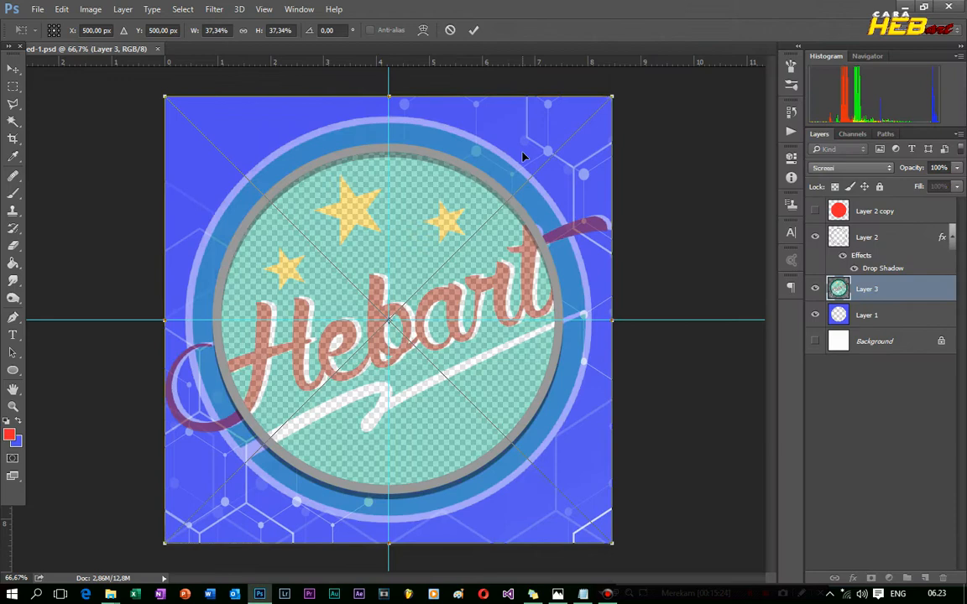
left_click(15, 71)
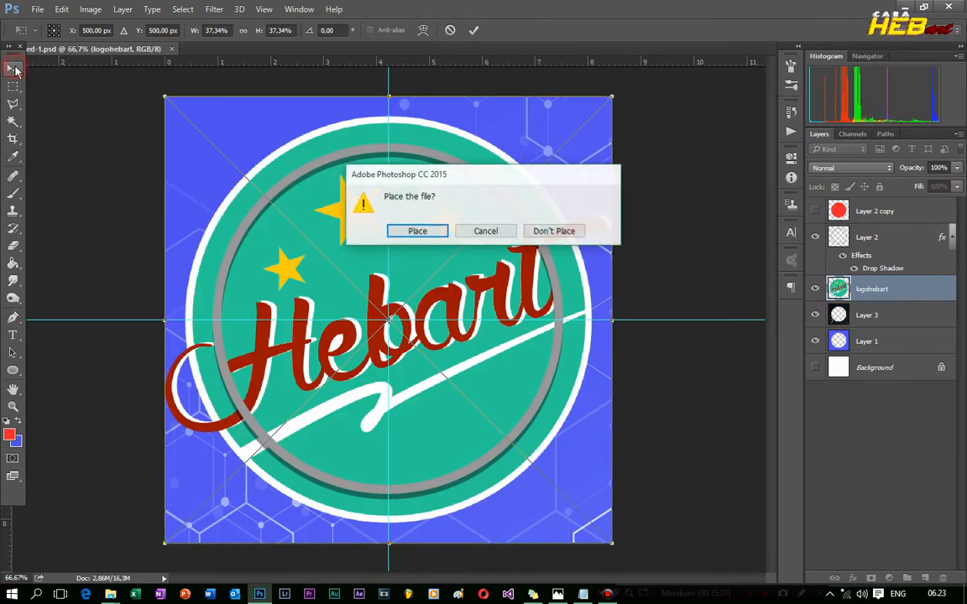
left_click(416, 228)
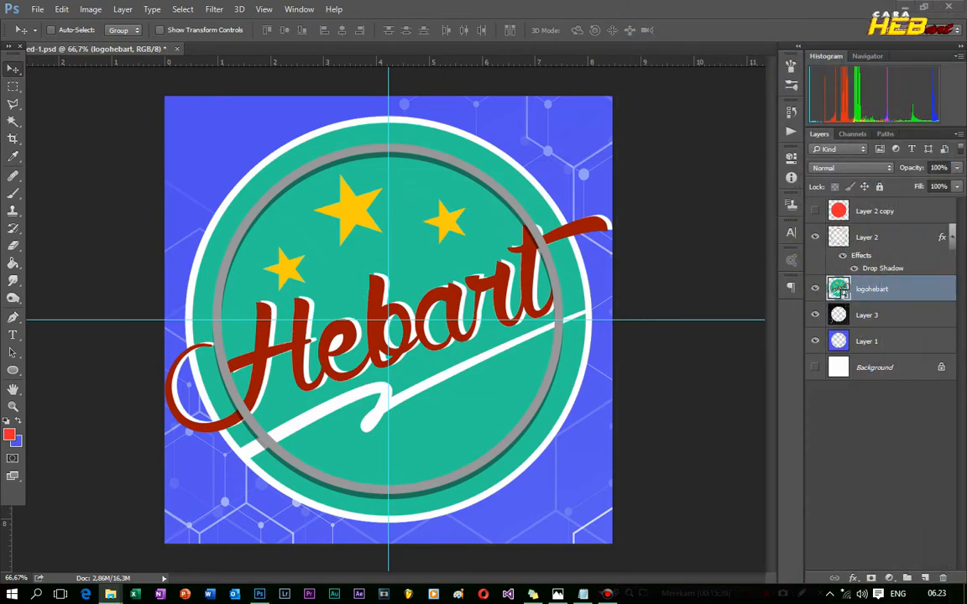
right_click(876, 292)
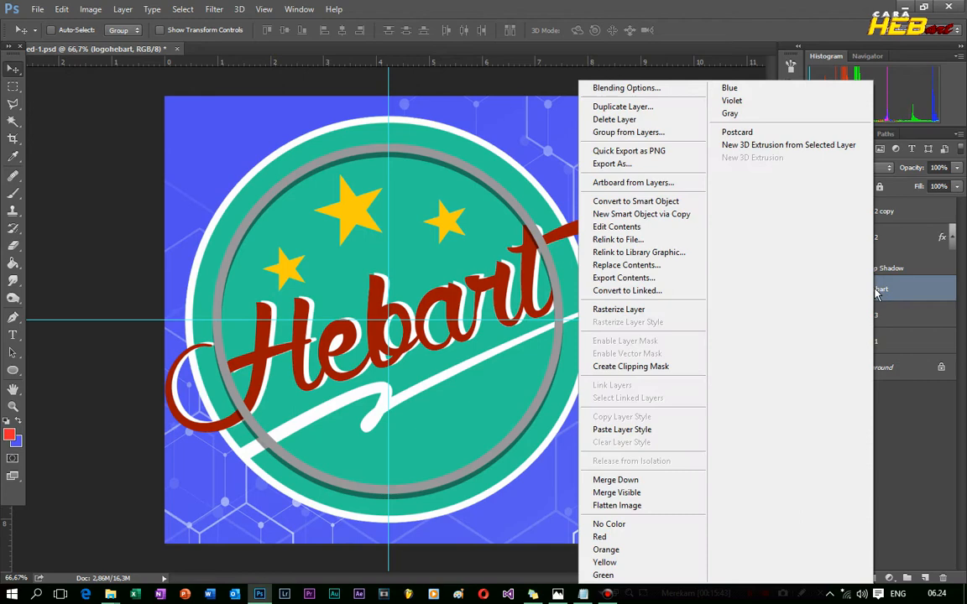
left_click(638, 312)
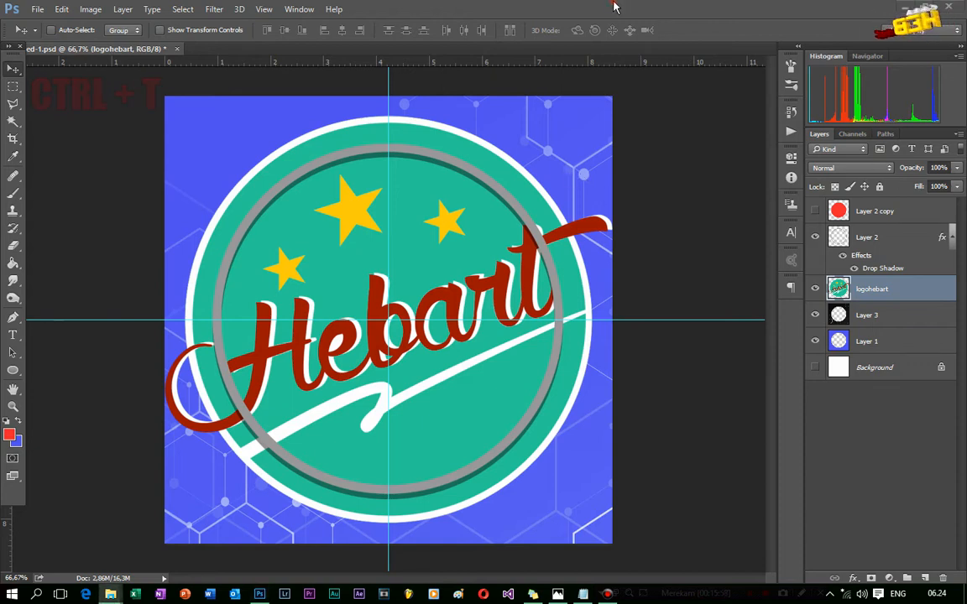
Scale the Hebart logo to about 15.7% and position it in the square's upper-right corner
key("ctrl+t")
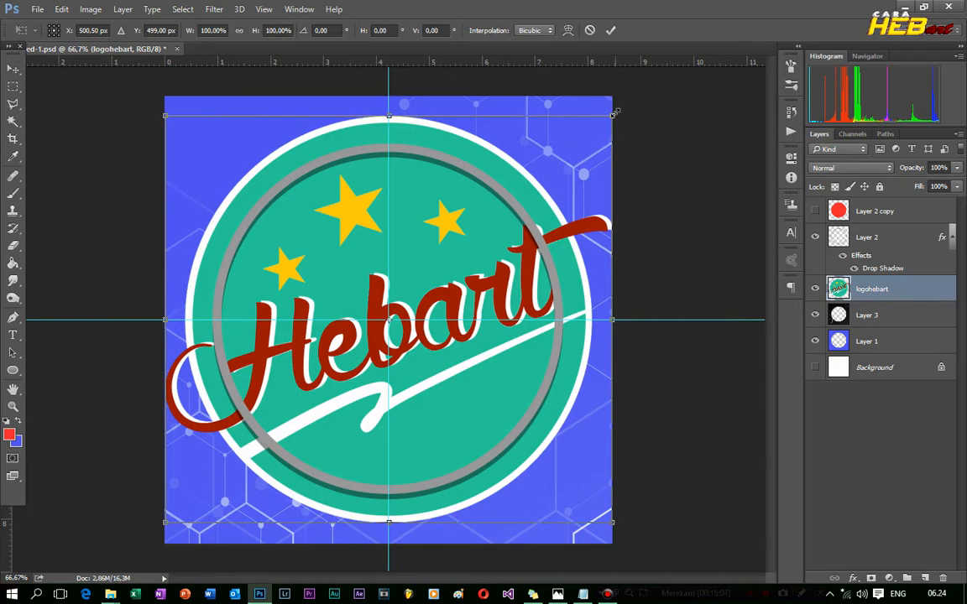
left_click_drag(615, 111, 585, 123)
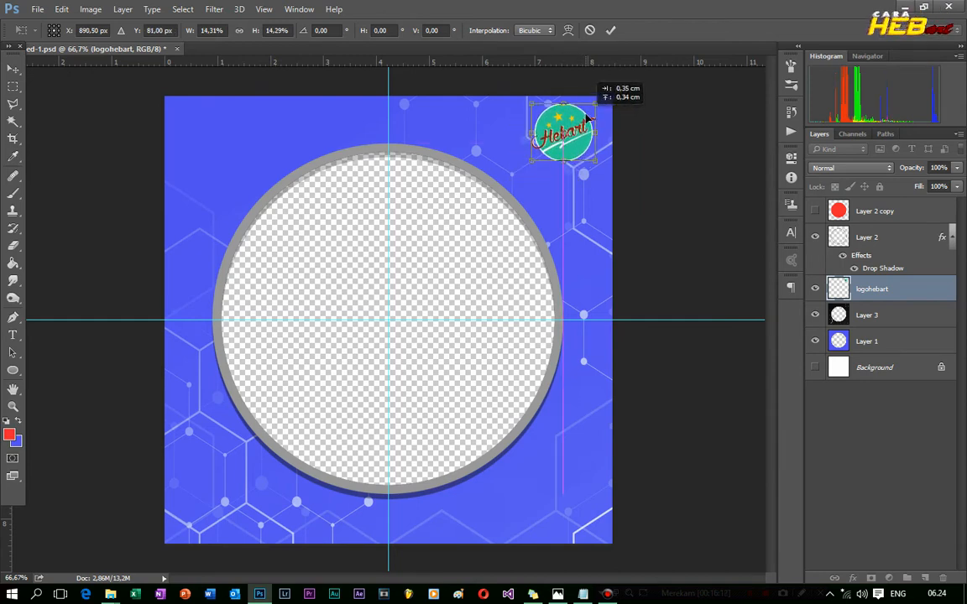
left_click_drag(594, 162, 602, 168)
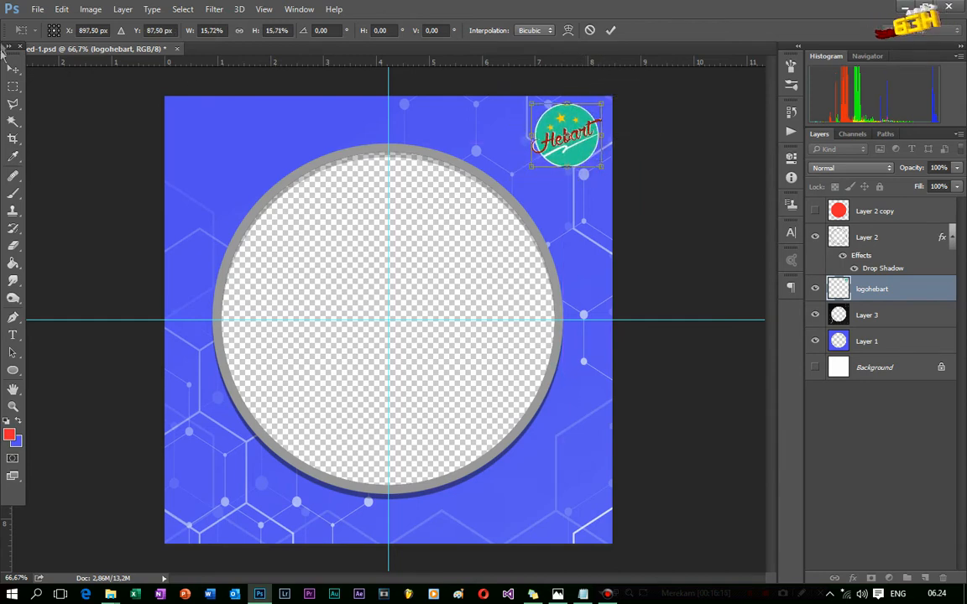
left_click(11, 69)
left_click(417, 229)
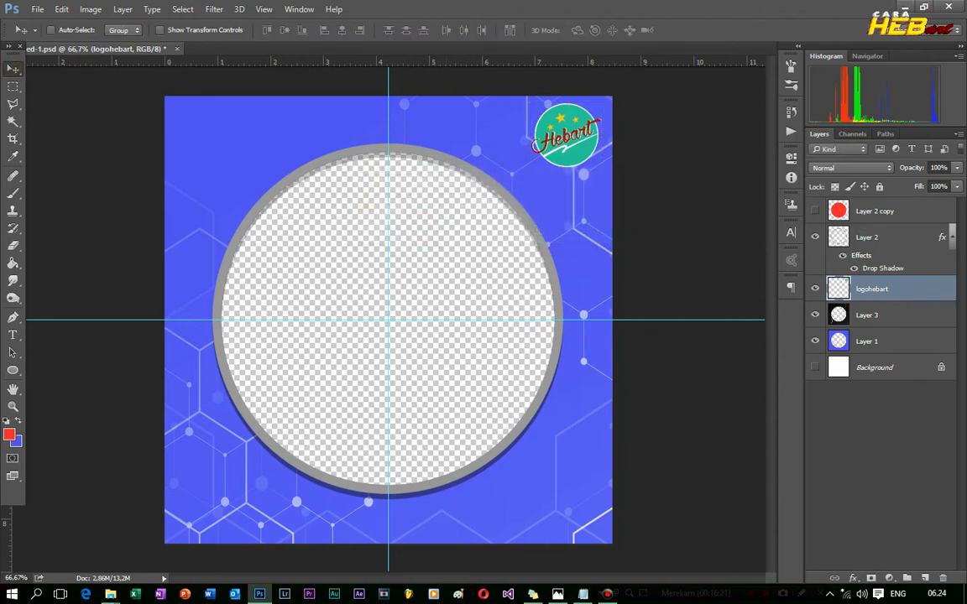
Place the logo-youtube-new-youtube.comcopy image into the document above the Hebart logo and rasterize its layer
left_click_drag(2, 207, 277, 216)
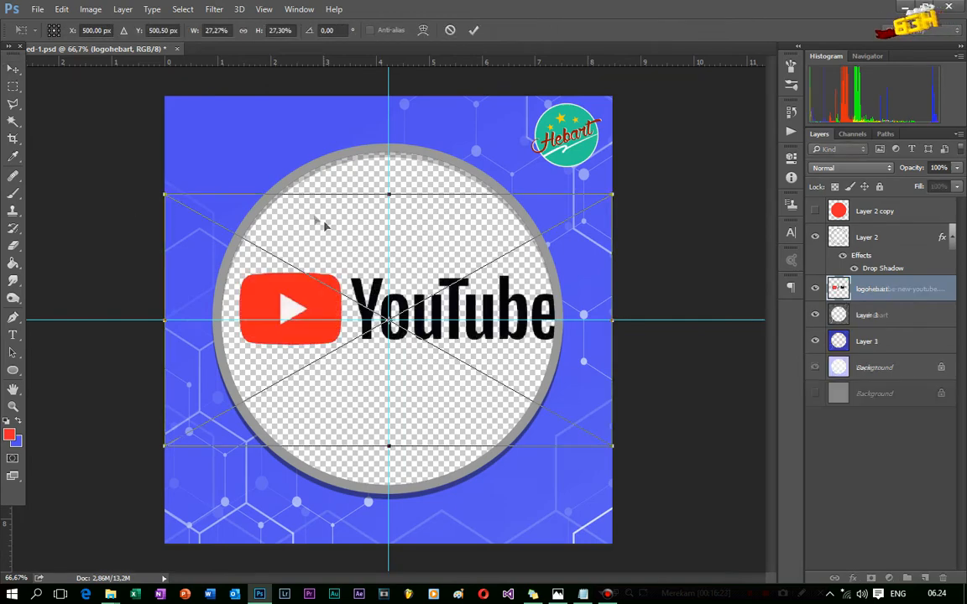
left_click(6, 69)
left_click(418, 229)
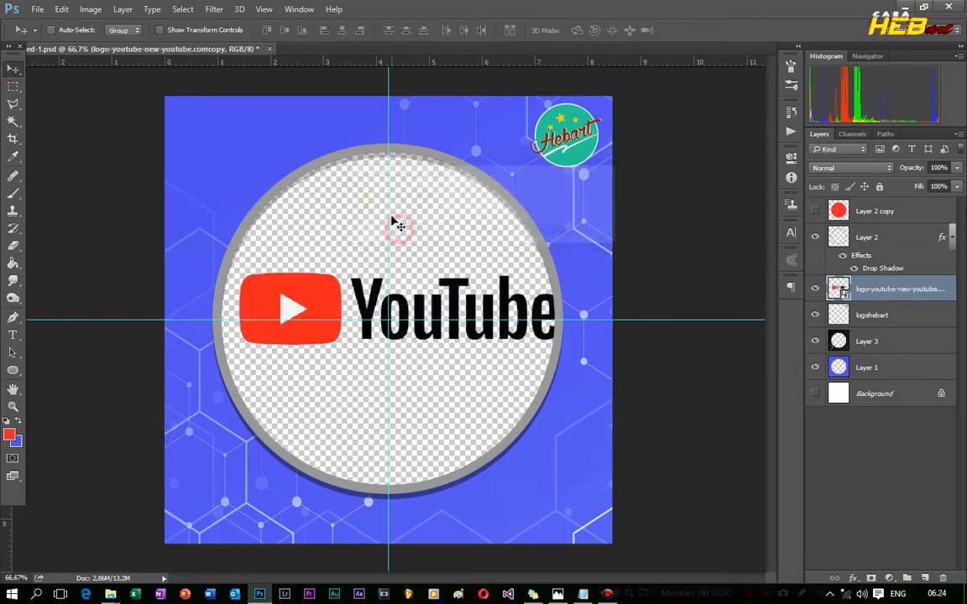
right_click(879, 286)
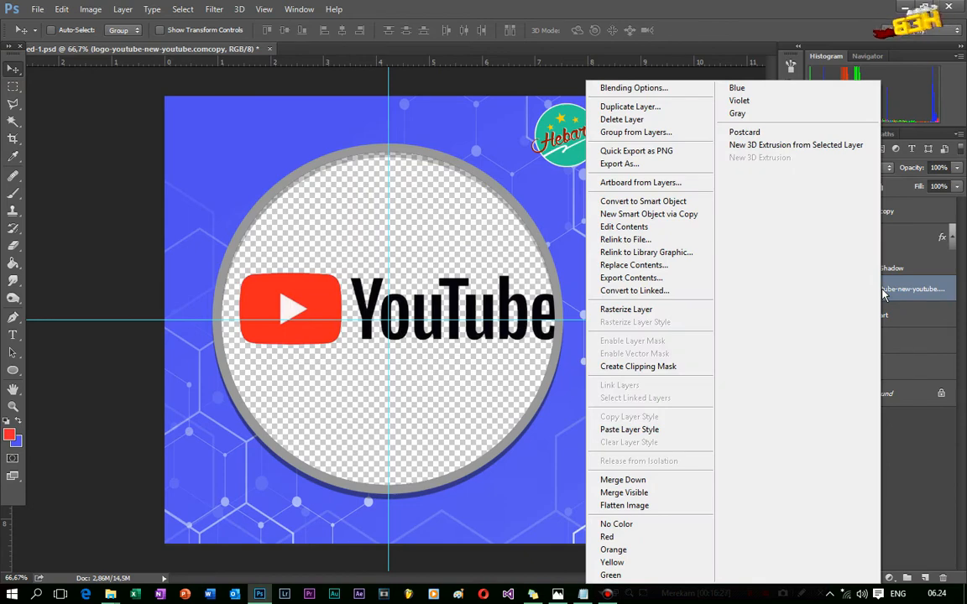
left_click(656, 311)
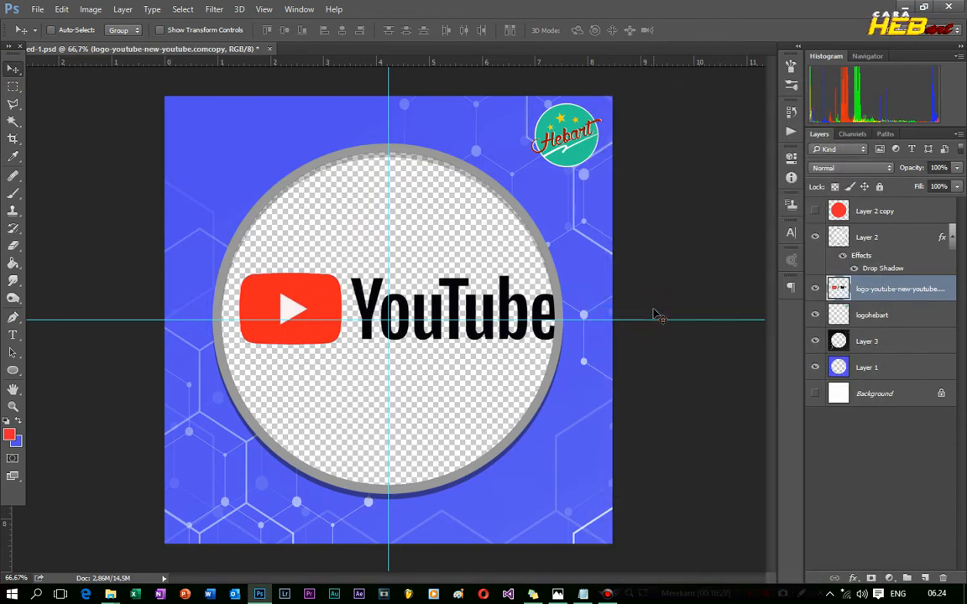
Scale the YouTube logo to about 32% and position it in the square's upper-left corner
key("ctrl+t")
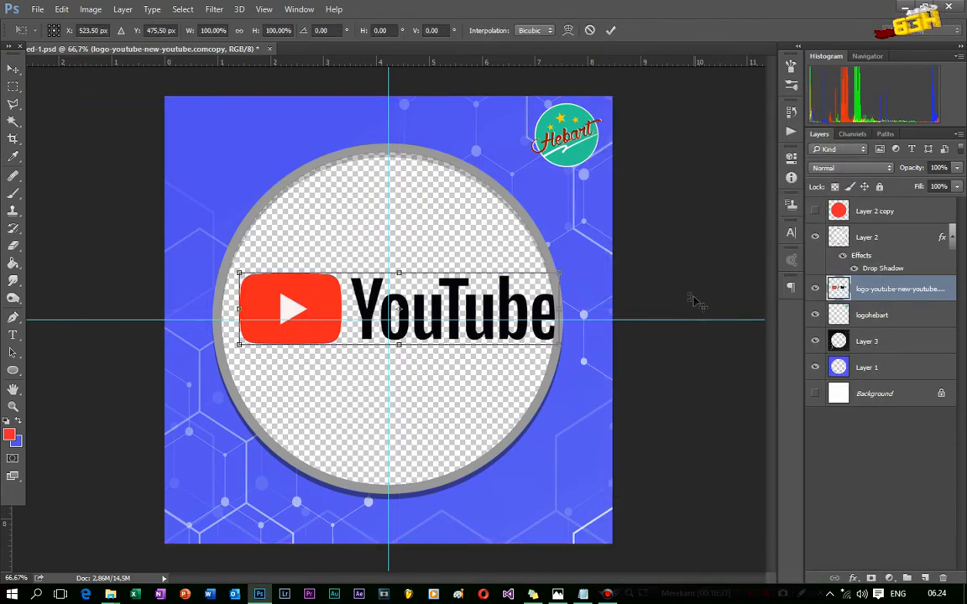
left_click_drag(562, 274, 241, 121)
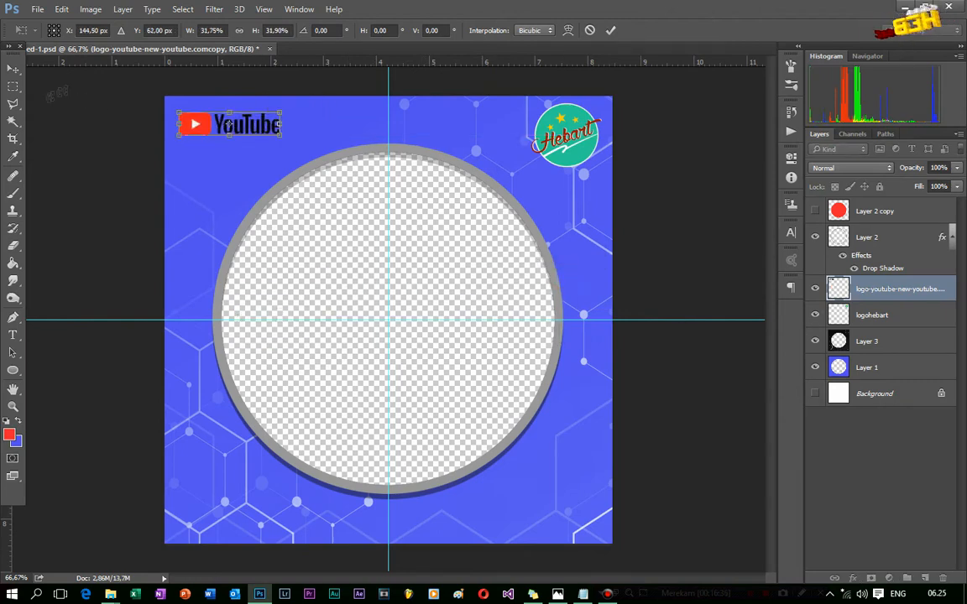
key("Return")
Shrink the Hebart logo slightly towards the square's upper-right corner and apply the transformation
left_click(876, 315)
key("ctrl+t")
left_click_drag(534, 166, 542, 156)
left_click(13, 69)
left_click(418, 232)
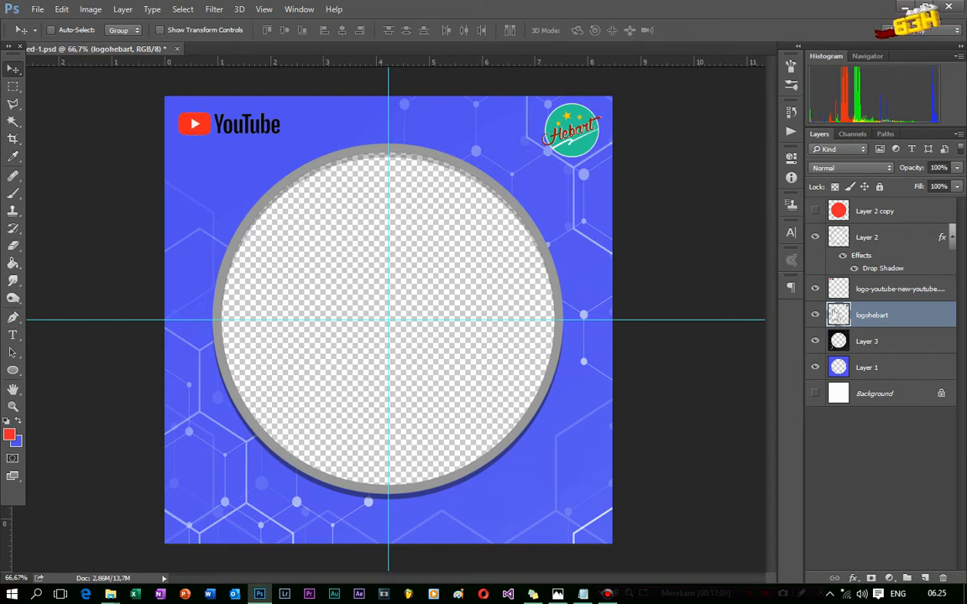
Add a thin white outside stroke to the YouTube logo layer at 100% opacity
left_click(887, 289)
right_click(887, 290)
left_click(698, 99)
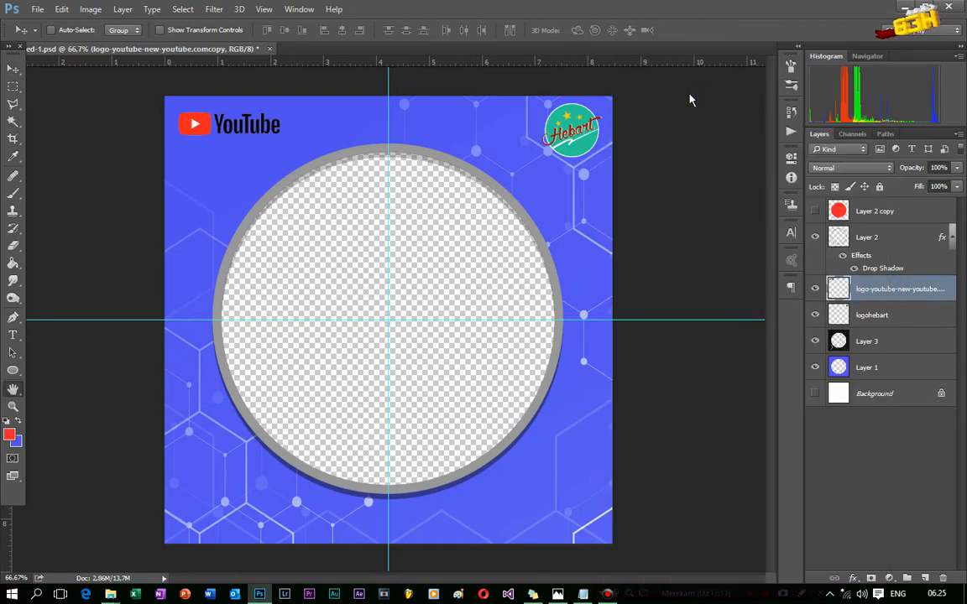
left_click_drag(485, 86, 673, 126)
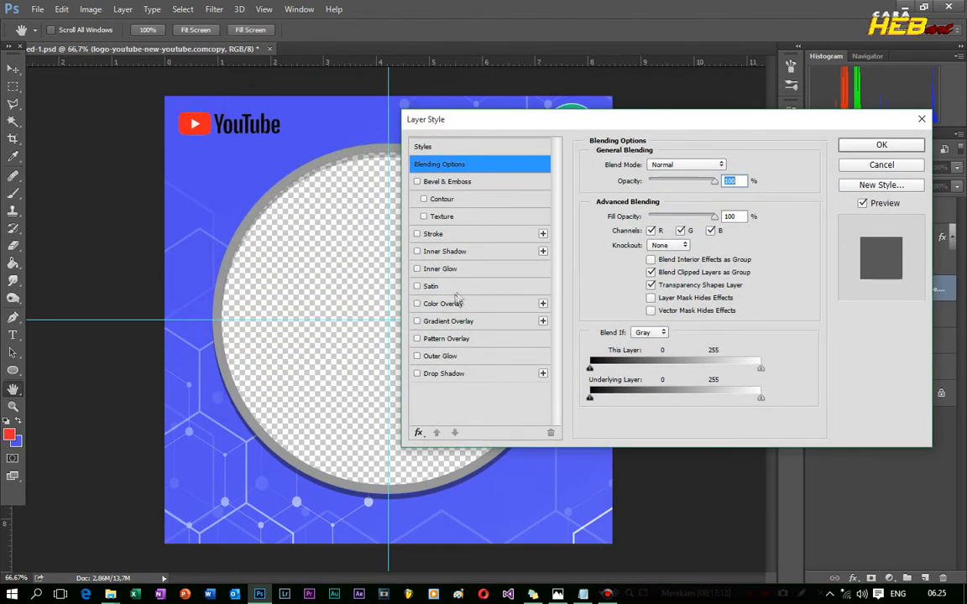
left_click(417, 234)
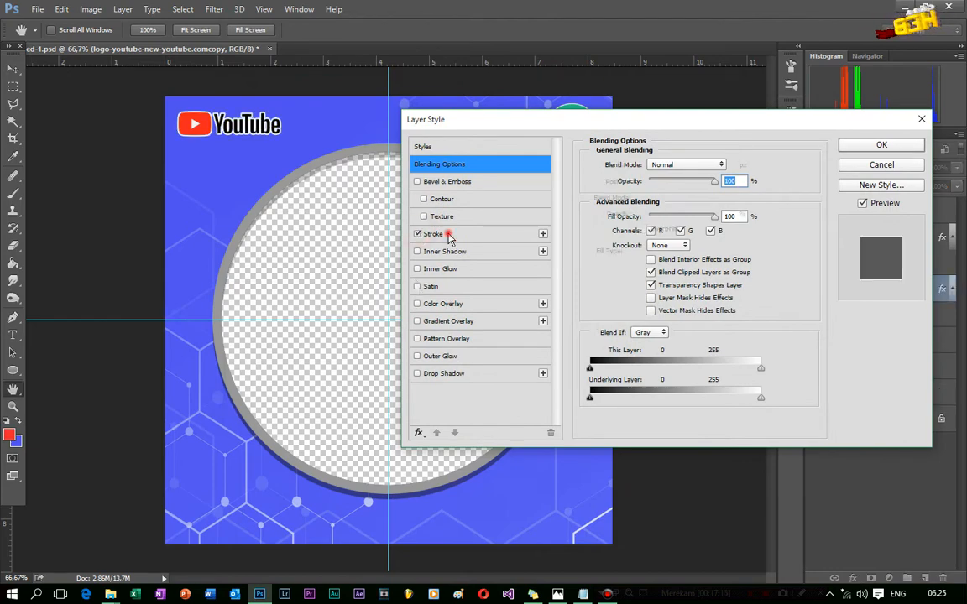
left_click(432, 234)
left_click(632, 270)
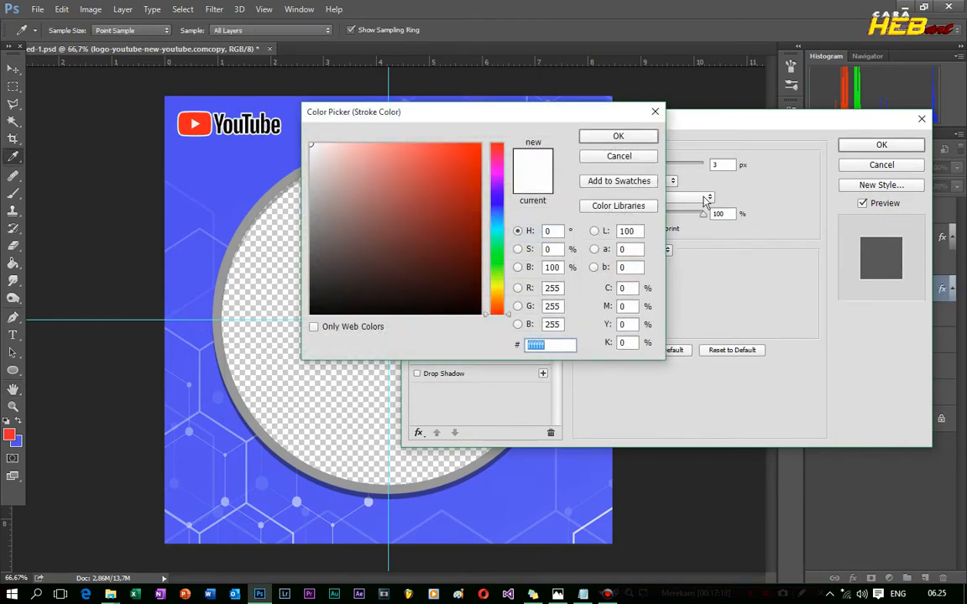
left_click(639, 136)
left_click(643, 167)
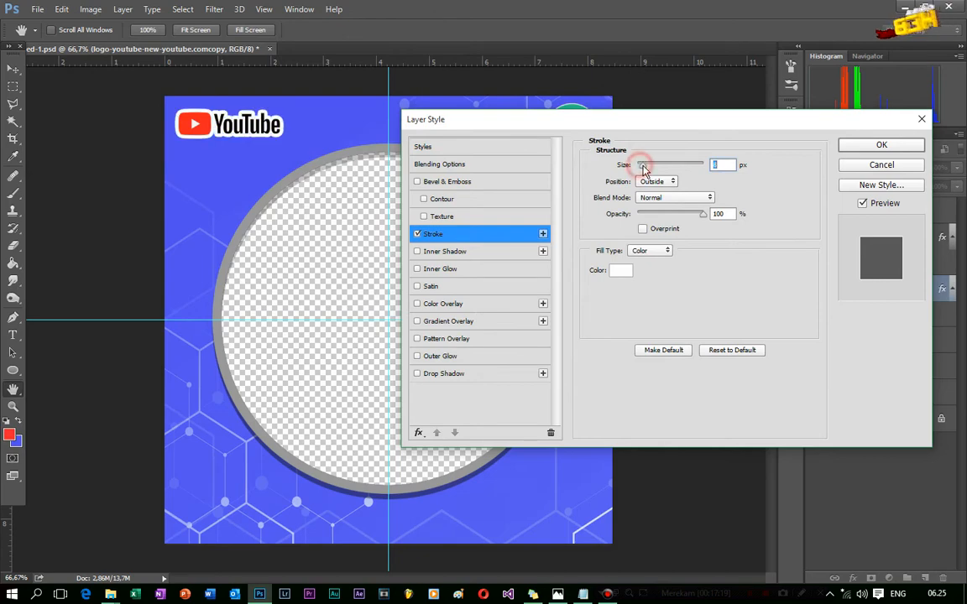
left_click_drag(641, 166, 639, 171)
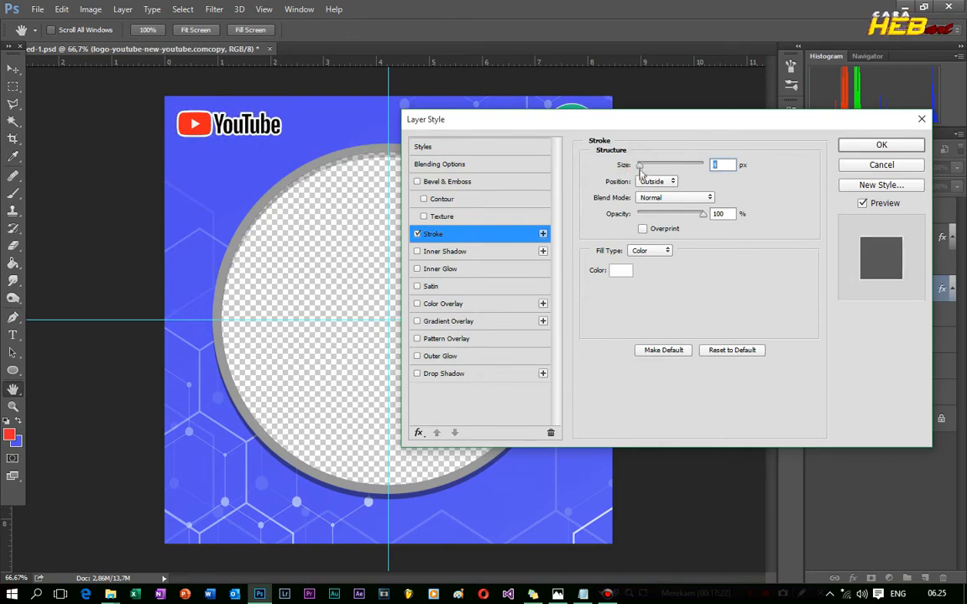
left_click(882, 146)
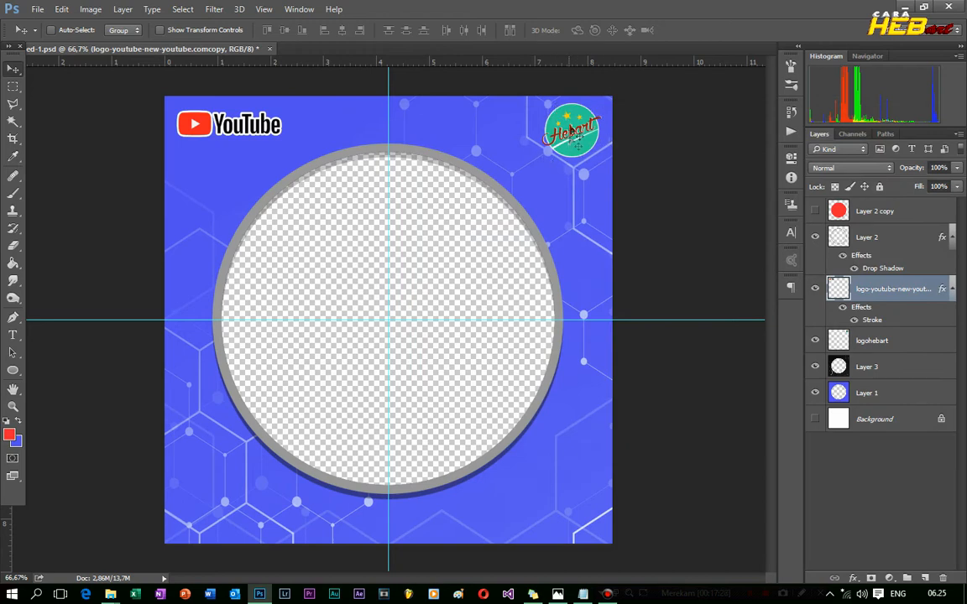
Copy the YouTube logo's layer style and paste it onto the logohebart layer
right_click(893, 289)
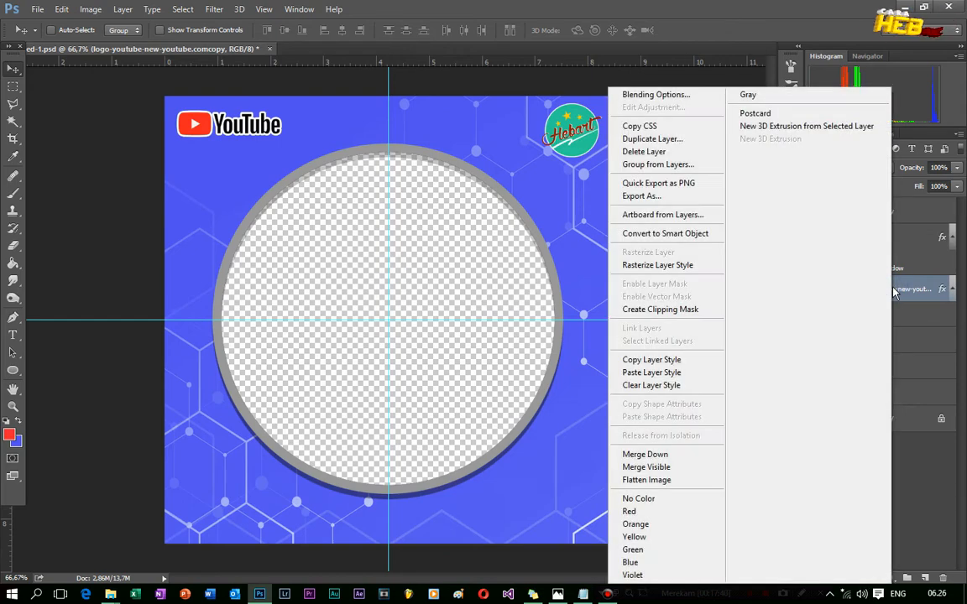
left_click(697, 362)
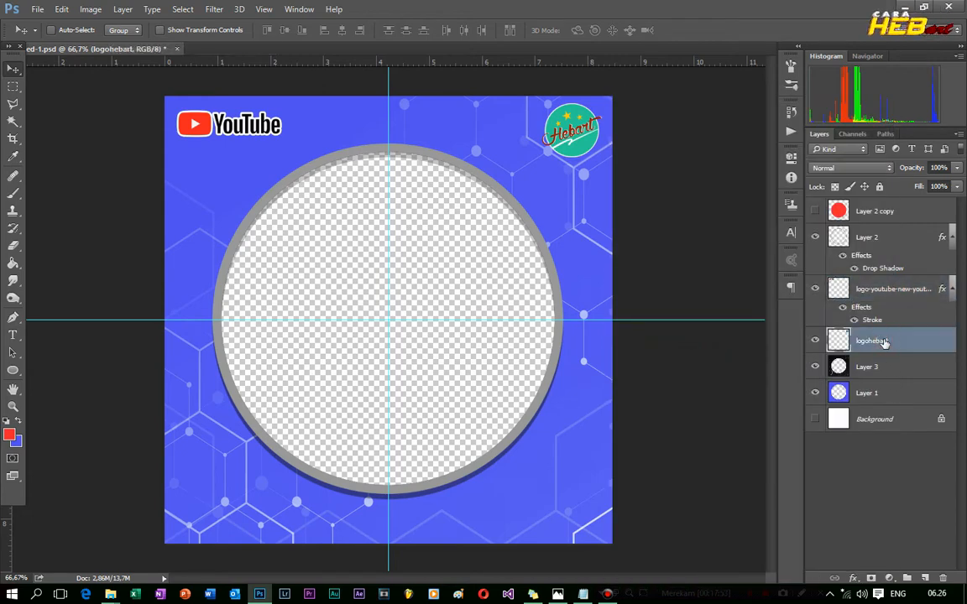
right_click(884, 342)
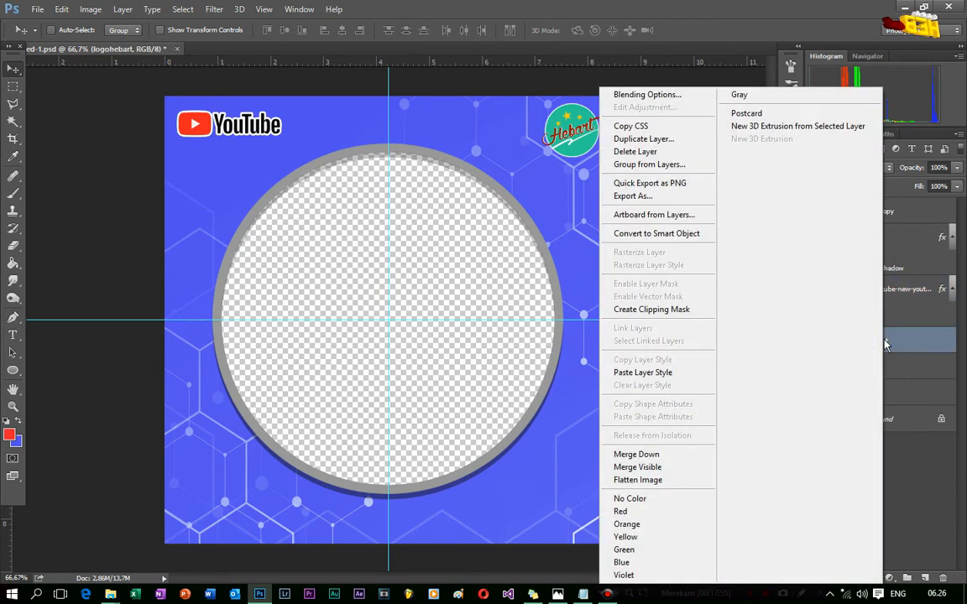
left_click(673, 375)
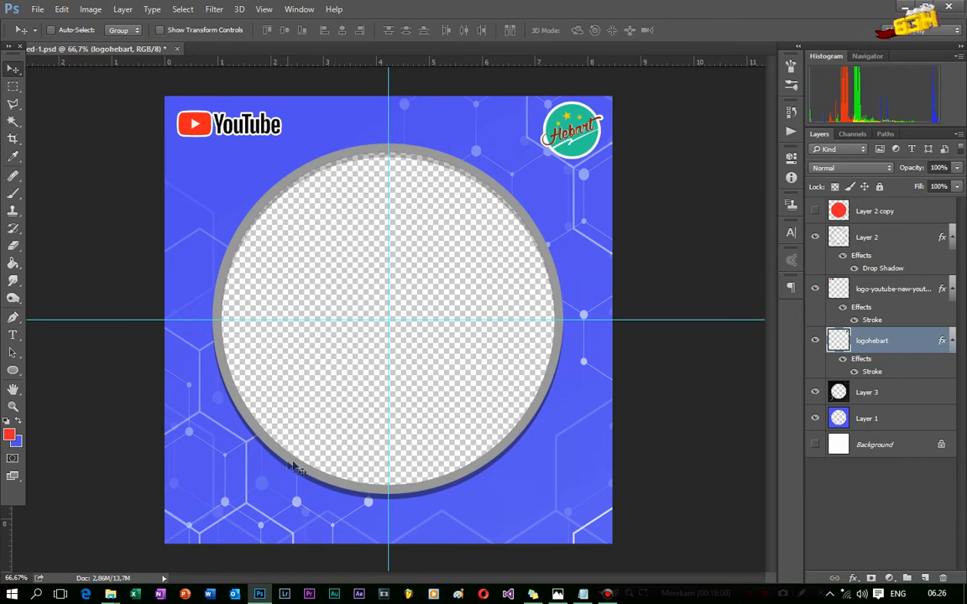
Place the red ribbon image pita into the document at its original size
left_click_drag(887, 371, 304, 453)
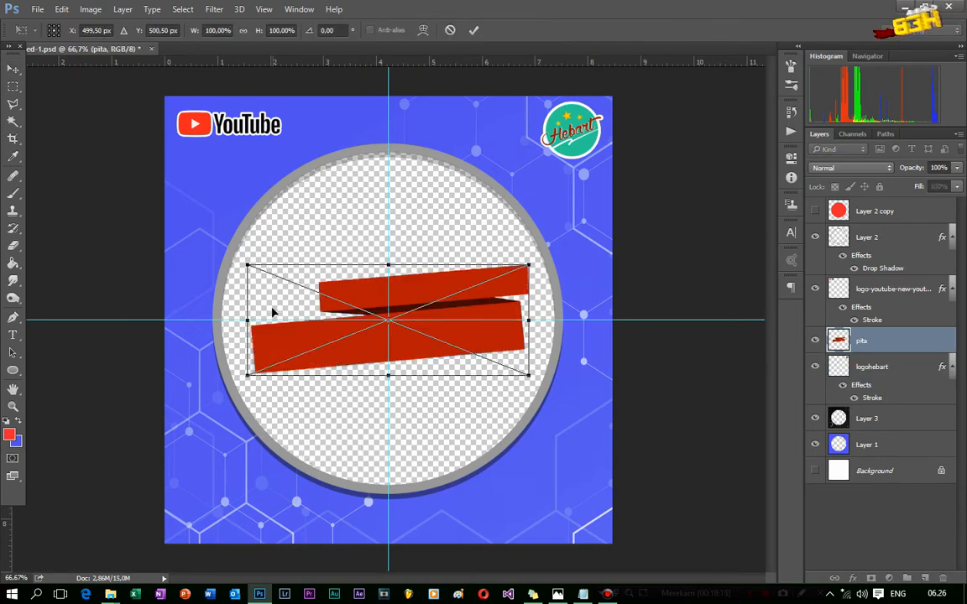
left_click(11, 70)
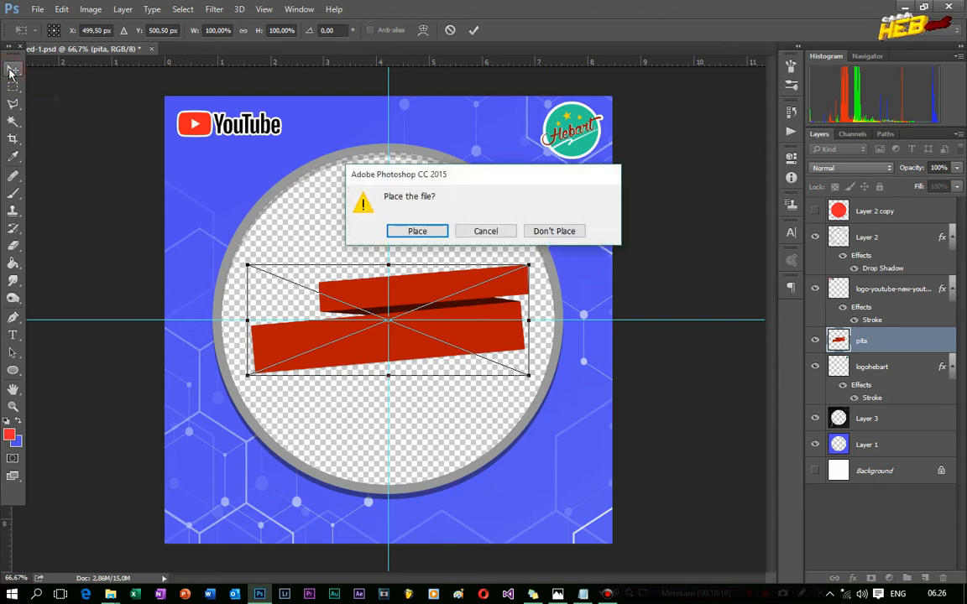
left_click(409, 233)
Move the ribbon over the lower part of the ring, slightly left of centre, and reorder the pita layer above Layer 2
left_click_drag(421, 304, 419, 434)
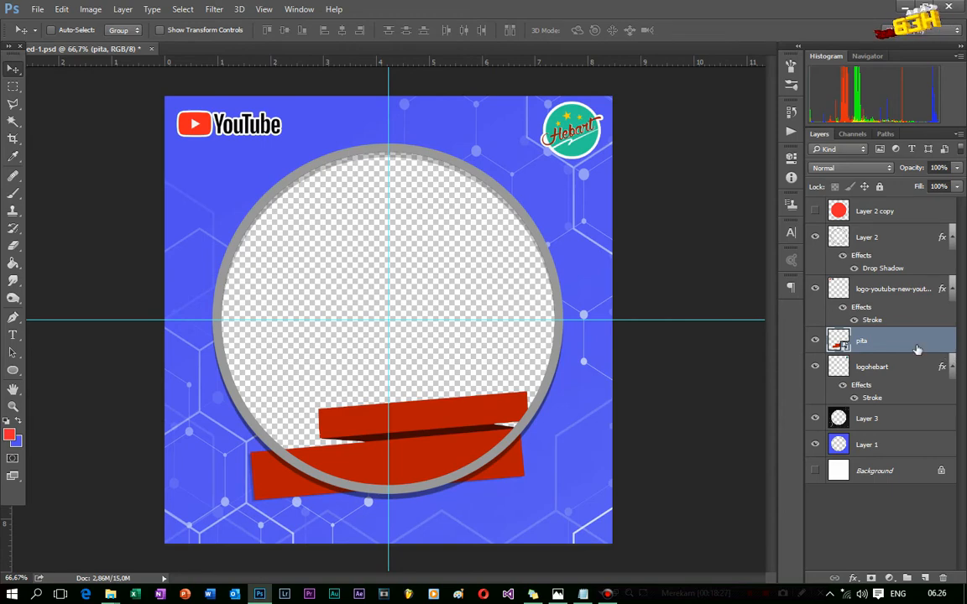
left_click_drag(893, 347, 885, 236)
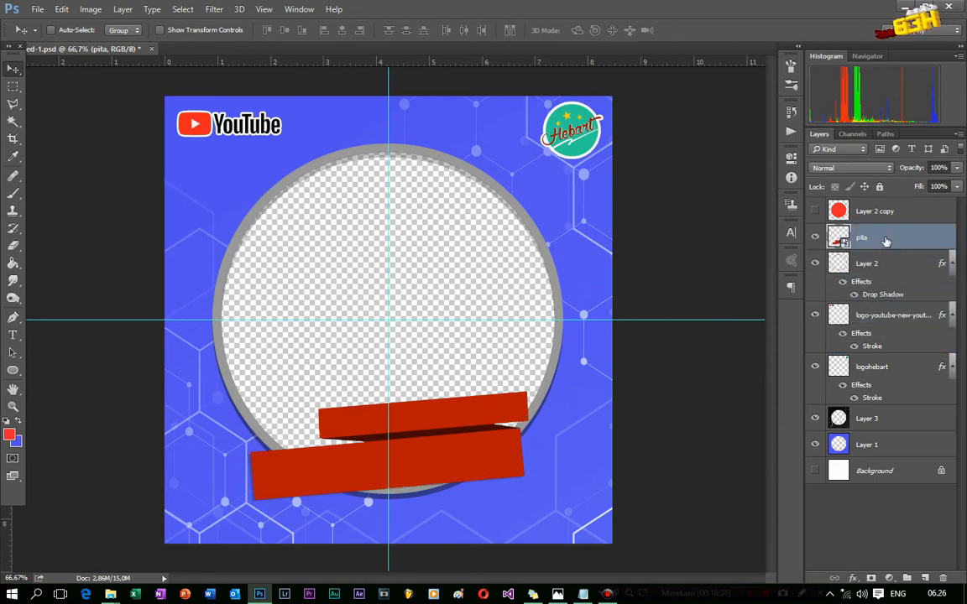
left_click_drag(480, 451, 460, 453)
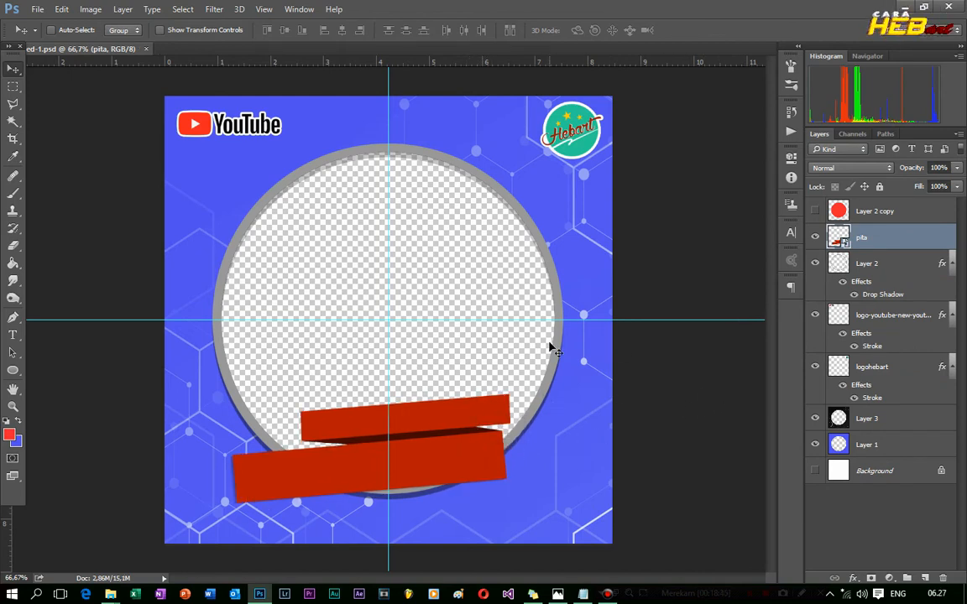
Add the text "Stay Tune !!!" in 12 pt KapelkaNew on the upper ribbon band
left_click(13, 336)
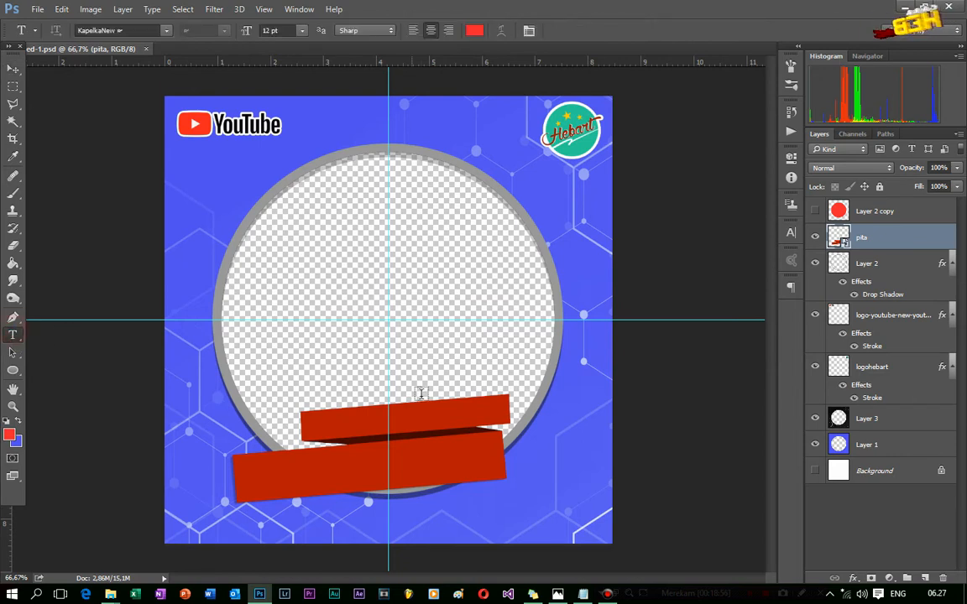
left_click(356, 419)
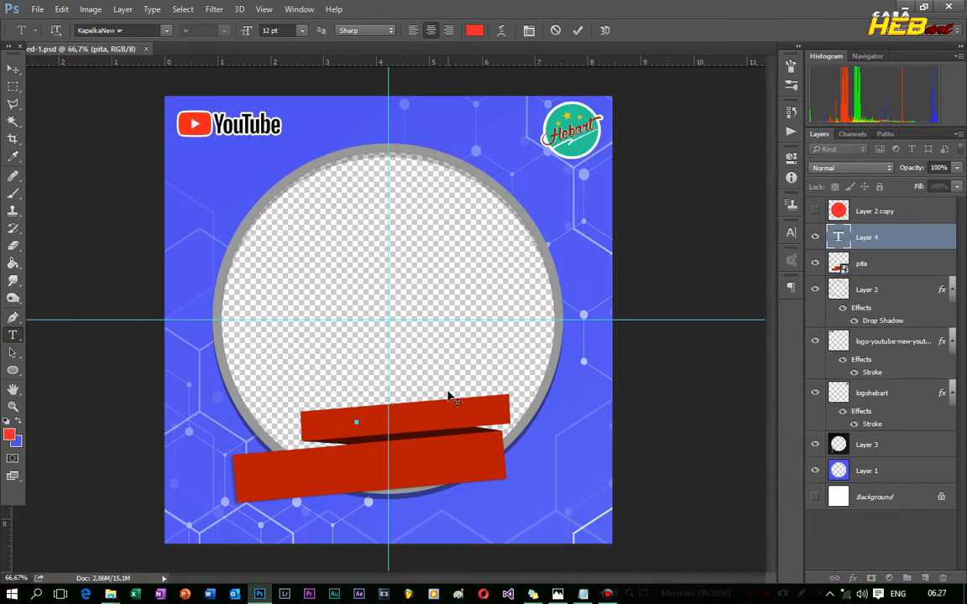
type("Stay")
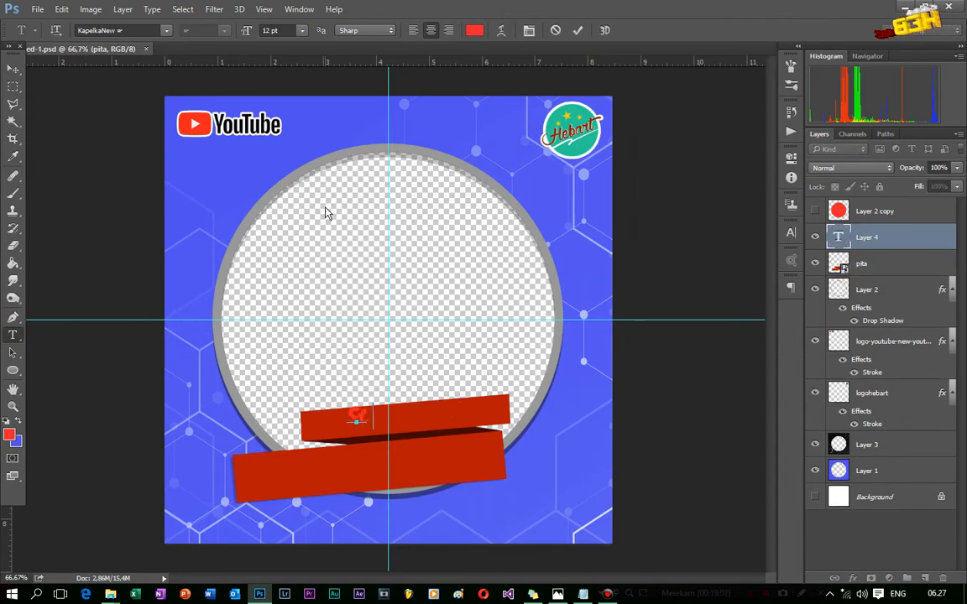
type(" Tu")
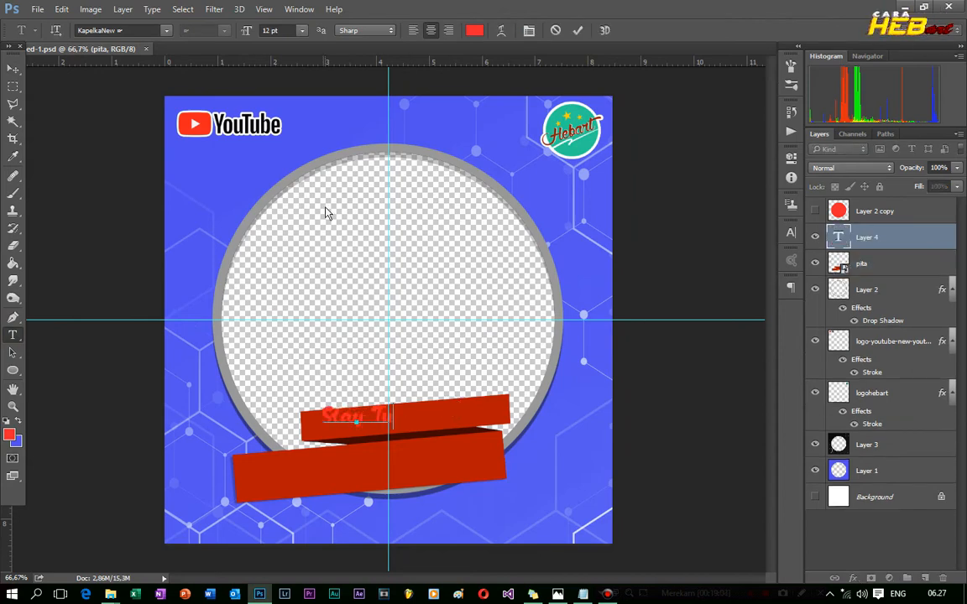
type("ne !!!")
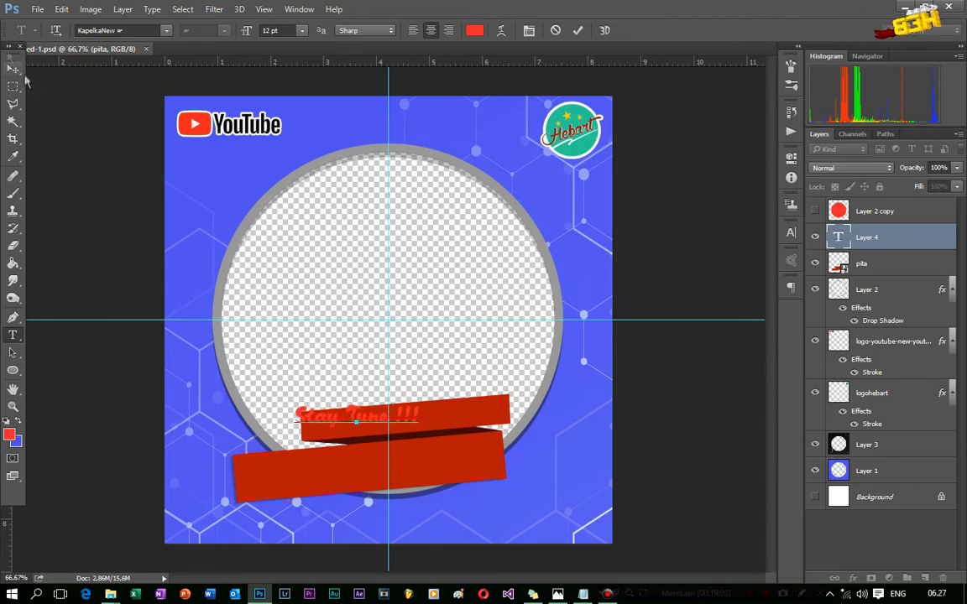
left_click(13, 68)
Change the "Stay Tune !!!" text color to white
double_click(836, 236)
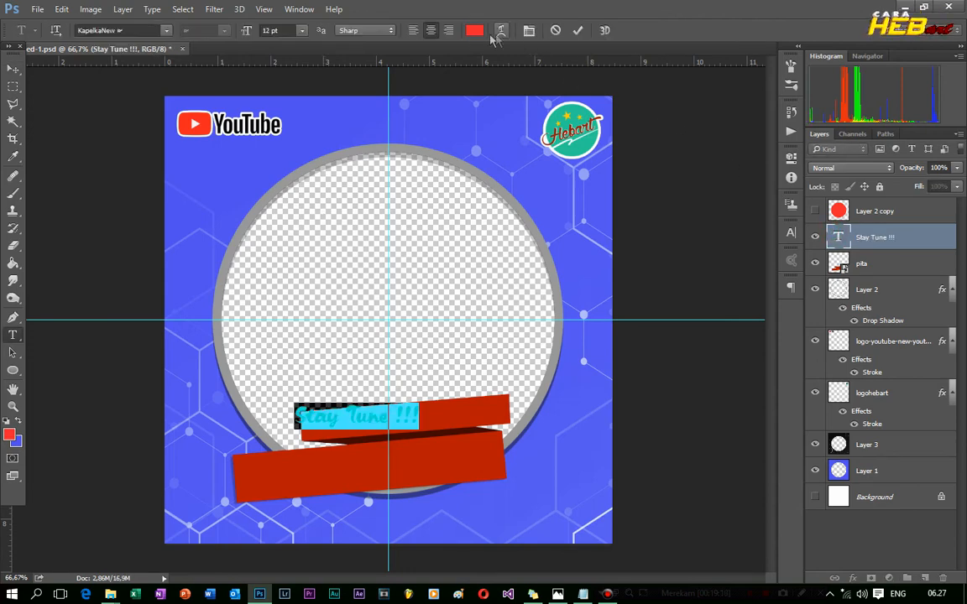
left_click(475, 31)
left_click_drag(305, 173, 284, 138)
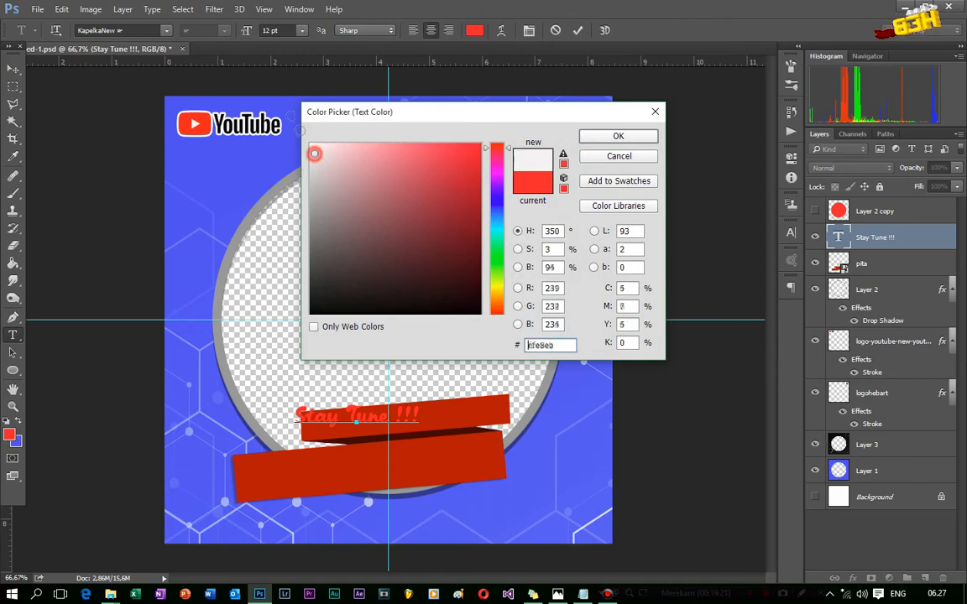
left_click(619, 137)
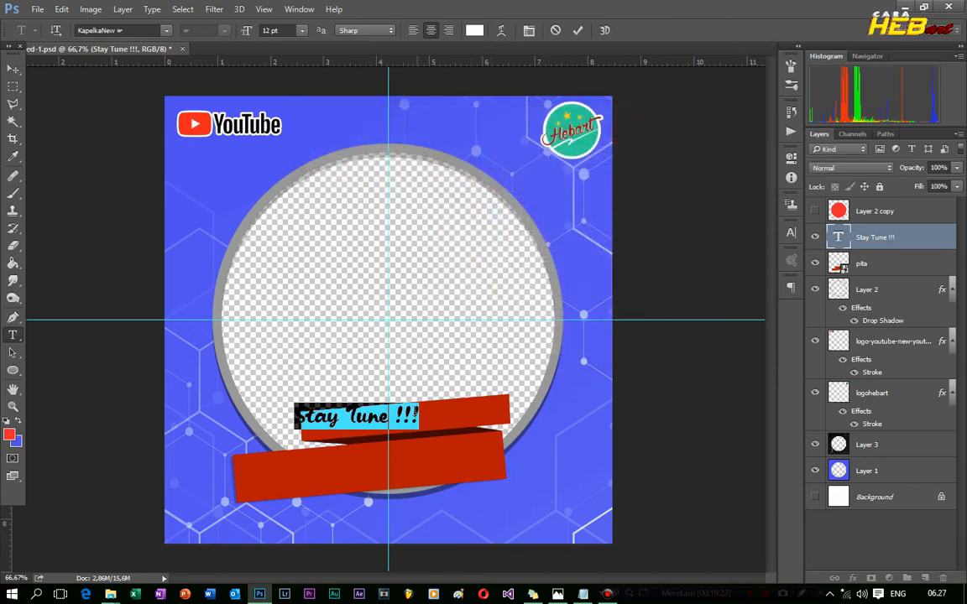
left_click(13, 67)
Move the "Stay Tune !!!" text to the middle of the upper ribbon band and rotate it about -5.23° to follow the slant
left_click_drag(369, 417, 409, 420)
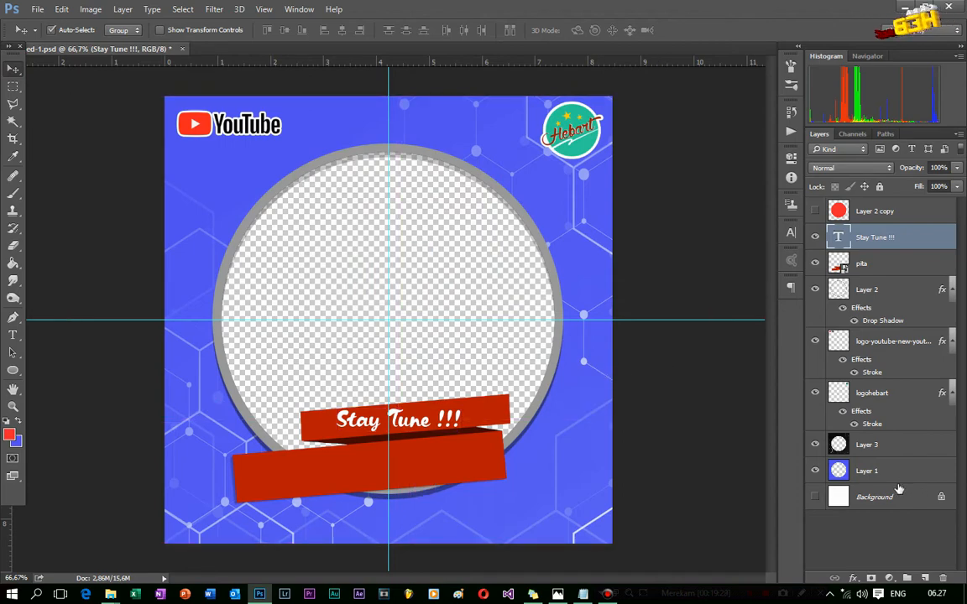
key("ctrl+t")
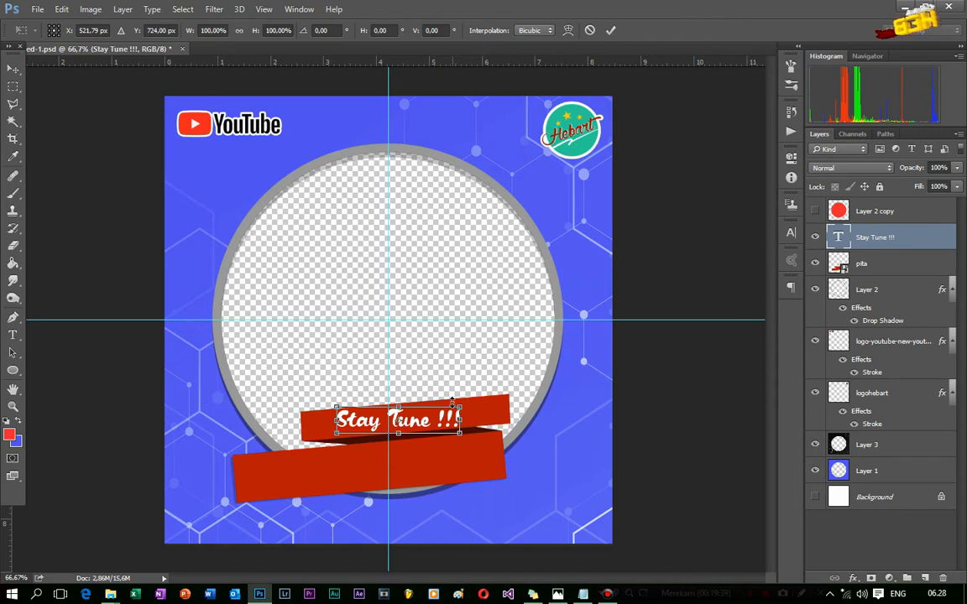
left_click_drag(430, 393, 426, 389)
left_click(14, 68)
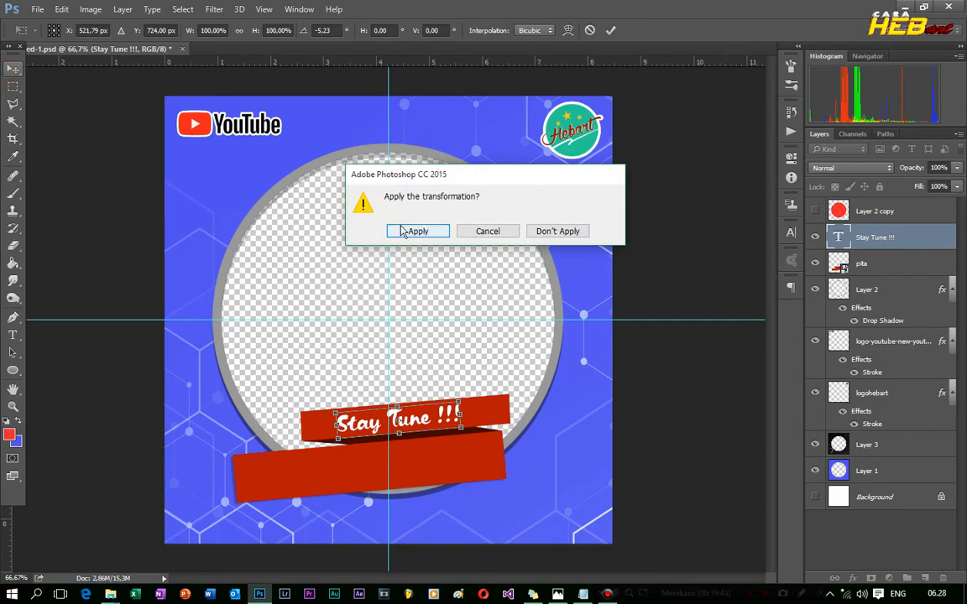
left_click(402, 231)
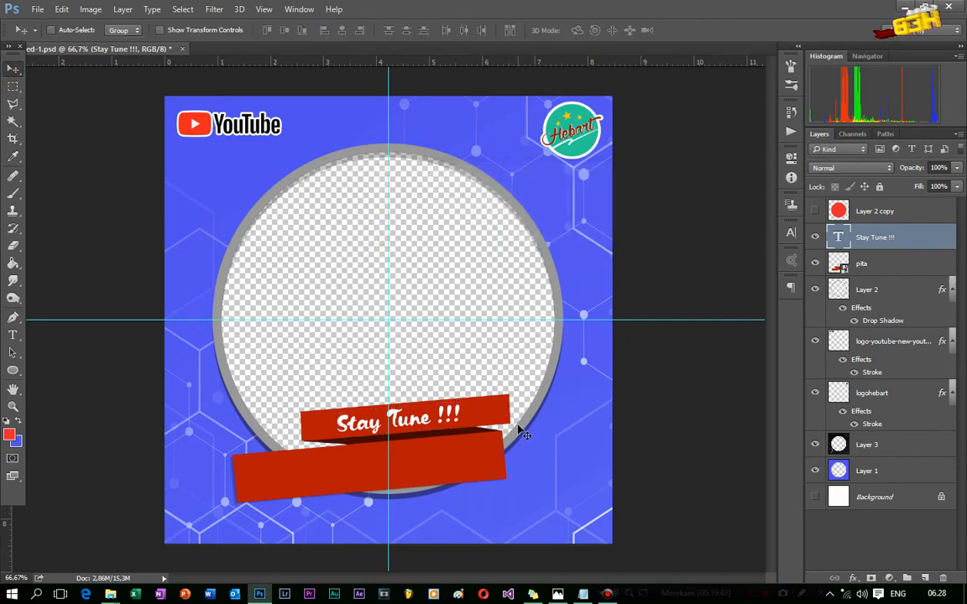
Nudge the "Stay Tune !!!" text slightly up and to the right to centre it on the upper band
key("Up")
key("Up")
key("Right")
key("Right")
key("Right")
key("Right")
key("Right")
key("Right")
key("Right")
key("Right")
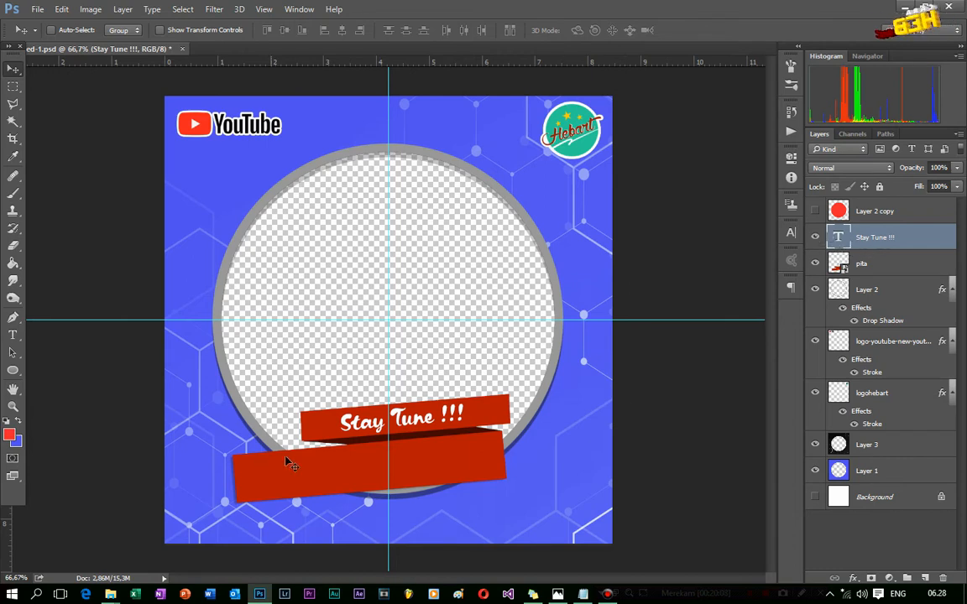
Duplicate the "Stay Tune !!!" text layer and move the copy onto the lower ribbon band
key("ctrl")
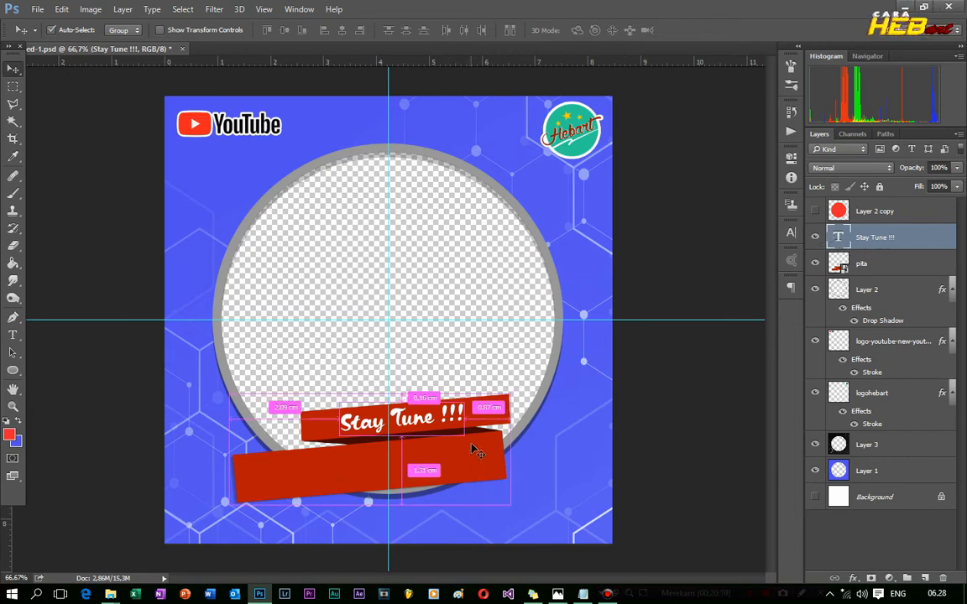
key("ctrl+j")
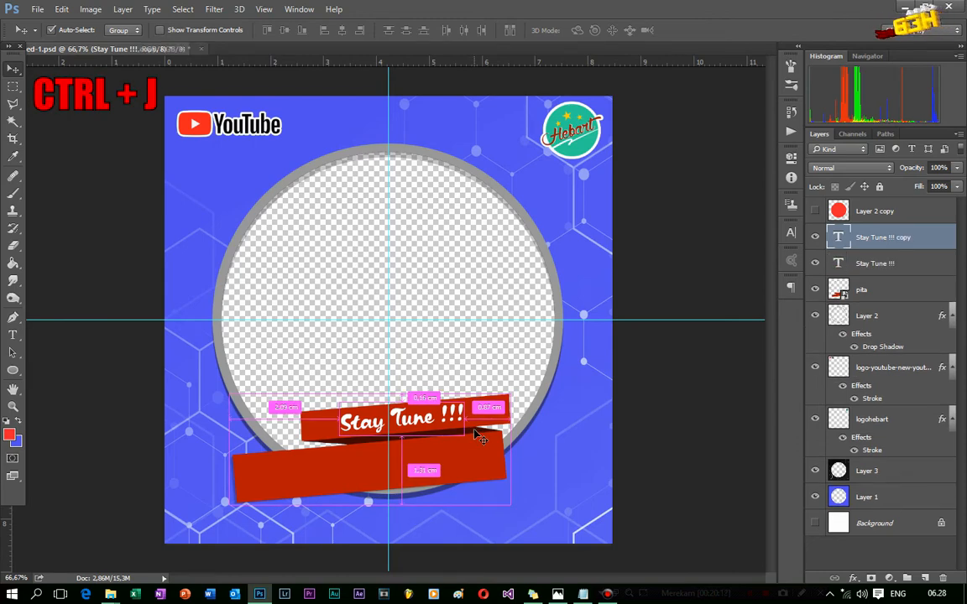
left_click_drag(409, 425, 372, 466)
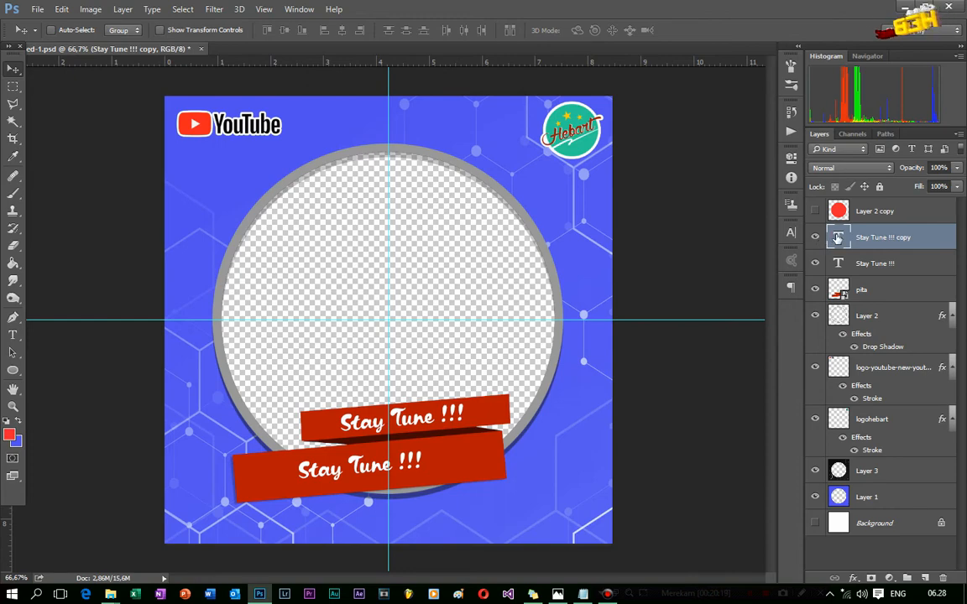
Replace the copied text on the lower ribbon band with "With CARA HEBart"
double_click(837, 237)
type("With CARA")
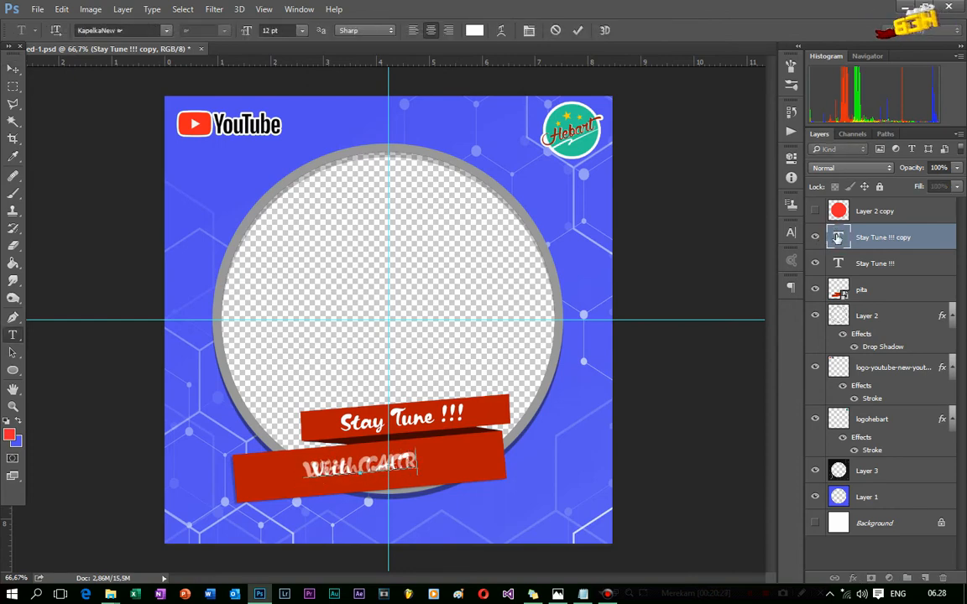
type(" HEBart")
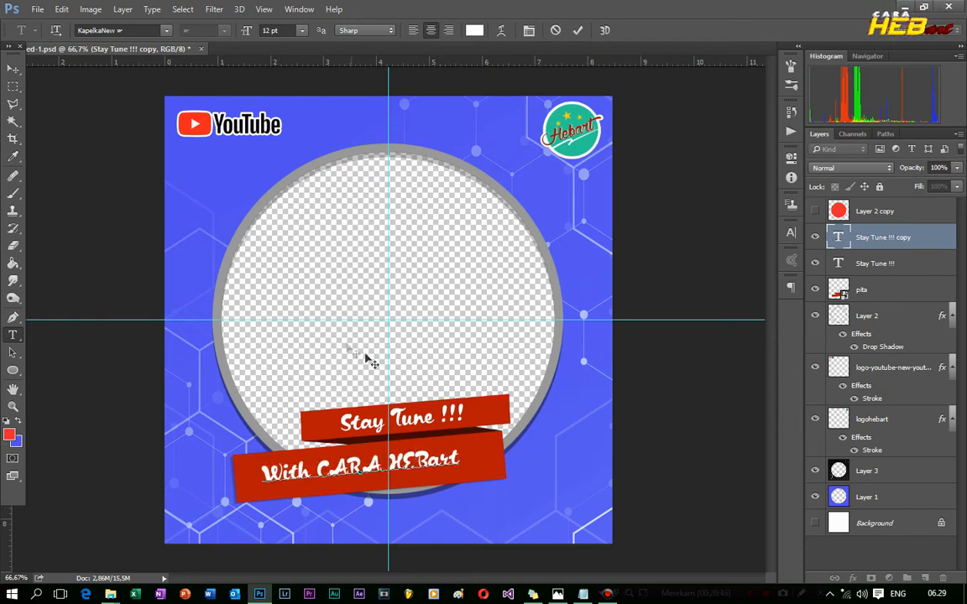
left_click(12, 68)
Set the font of the "With CARA HEBart" text to Humnst777 Blk BT Black
double_click(837, 238)
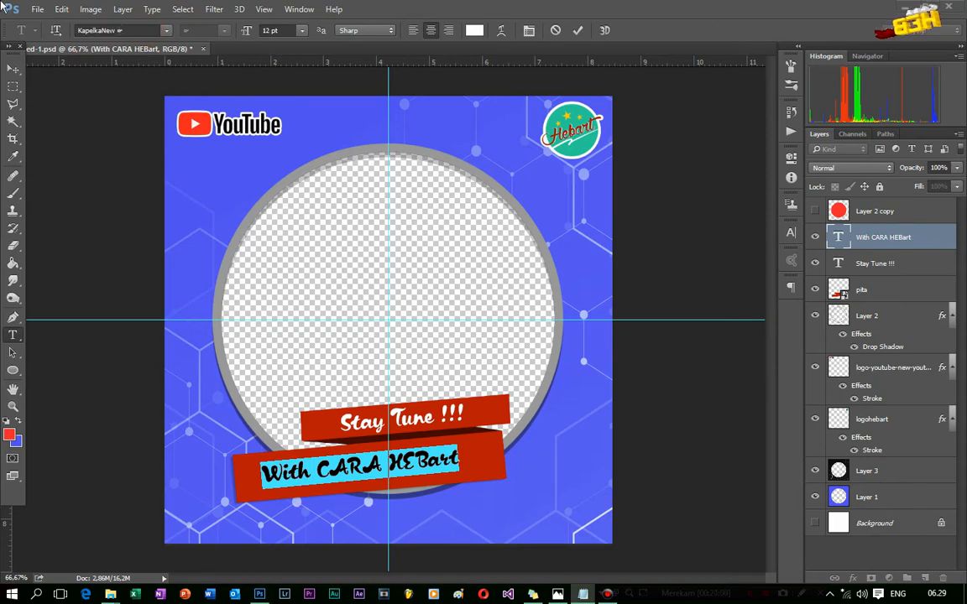
left_click(138, 30)
type("humn")
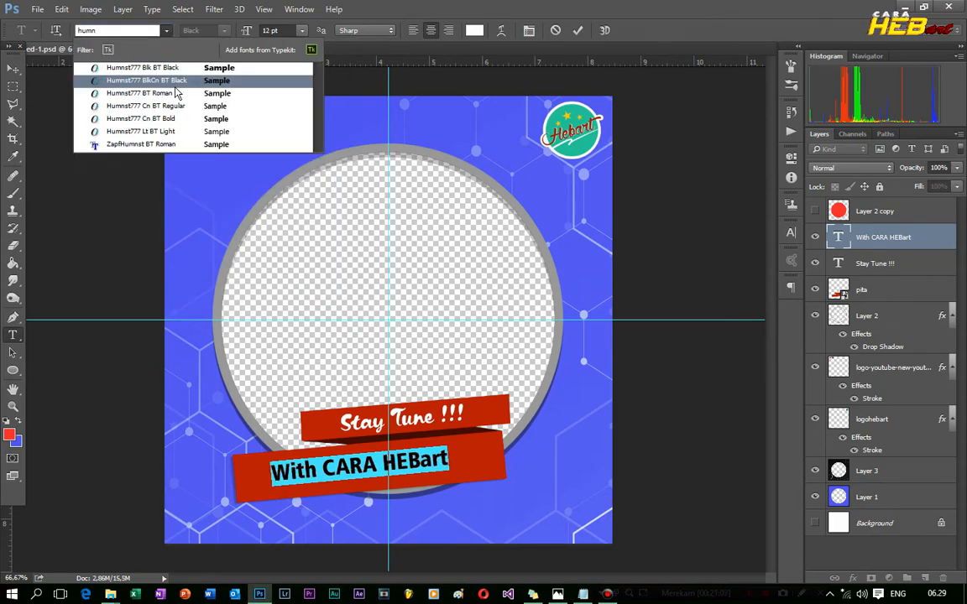
left_click(176, 69)
left_click(13, 69)
Enlarge the "With CARA HEBart" text so it nearly fills the width of the lower ribbon band
key("ctrl+t")
left_click_drag(474, 446, 496, 443)
left_click_drag(267, 490, 253, 493)
left_click(13, 69)
key("Return")
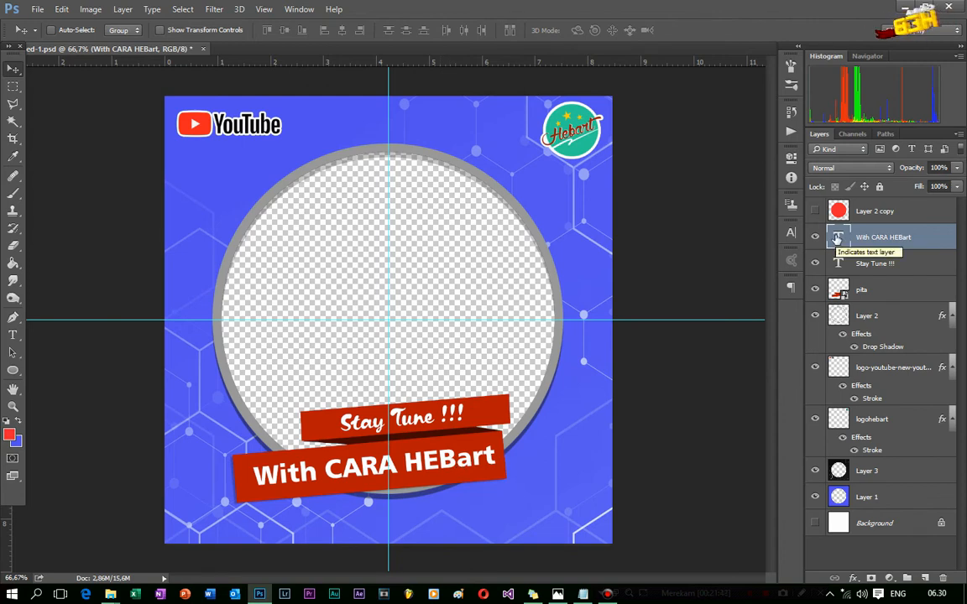
Recolour the words "CARA HEBart" yellow (#ffcc00), sampled from a star in the Hebart logo, and save the document
double_click(837, 237)
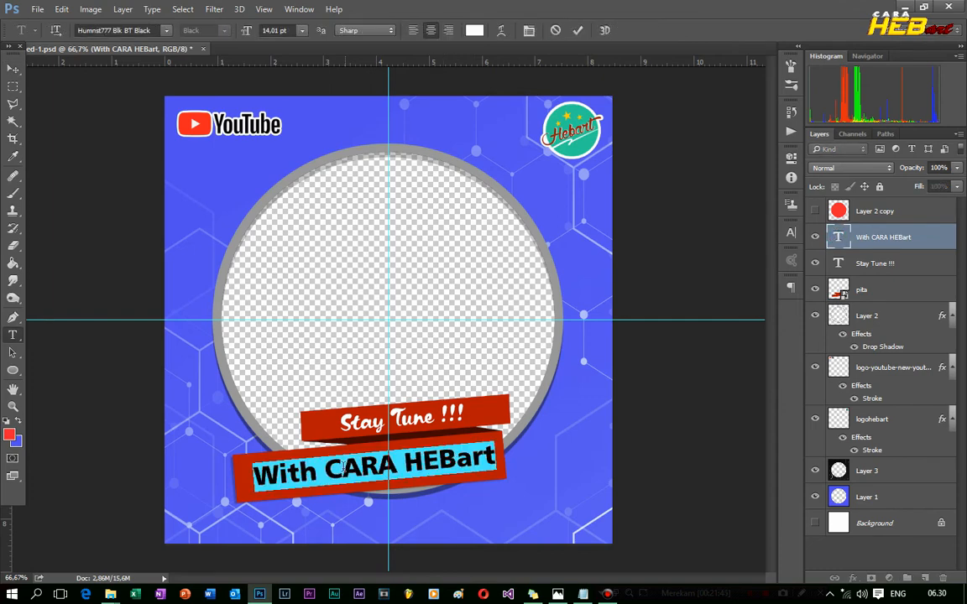
left_click_drag(327, 470, 498, 454)
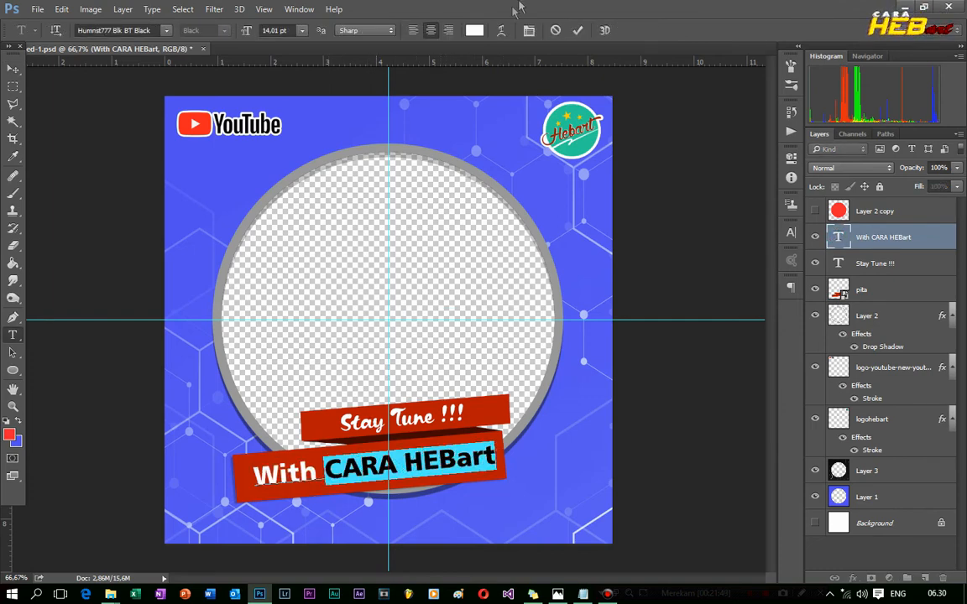
left_click(474, 30)
left_click_drag(532, 83, 690, 275)
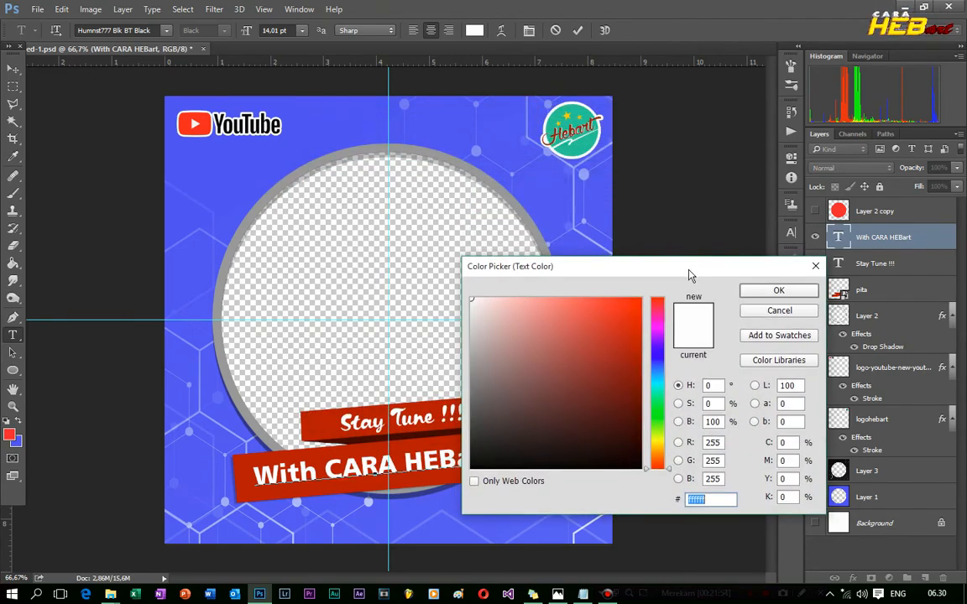
left_click(627, 344)
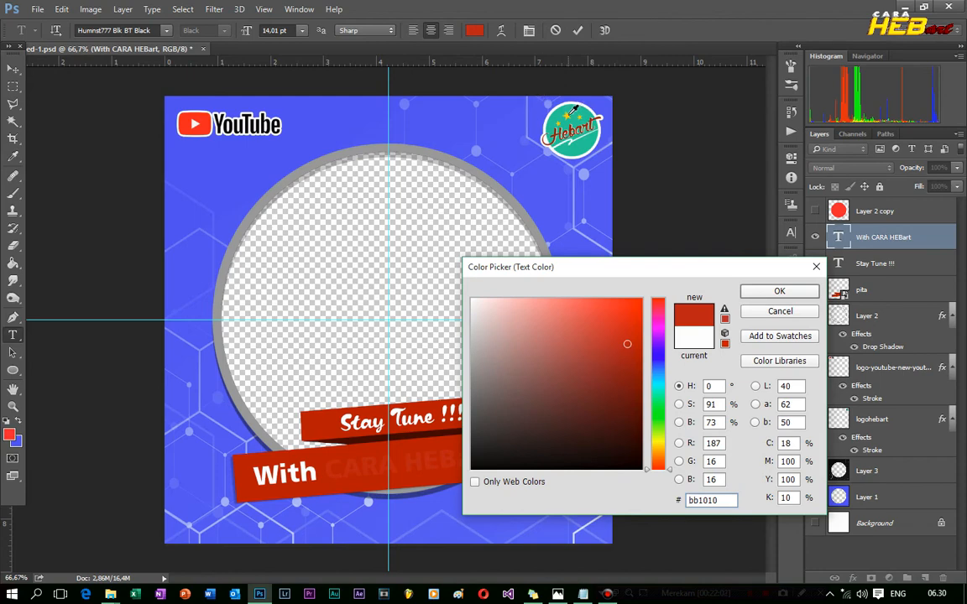
left_click(569, 112)
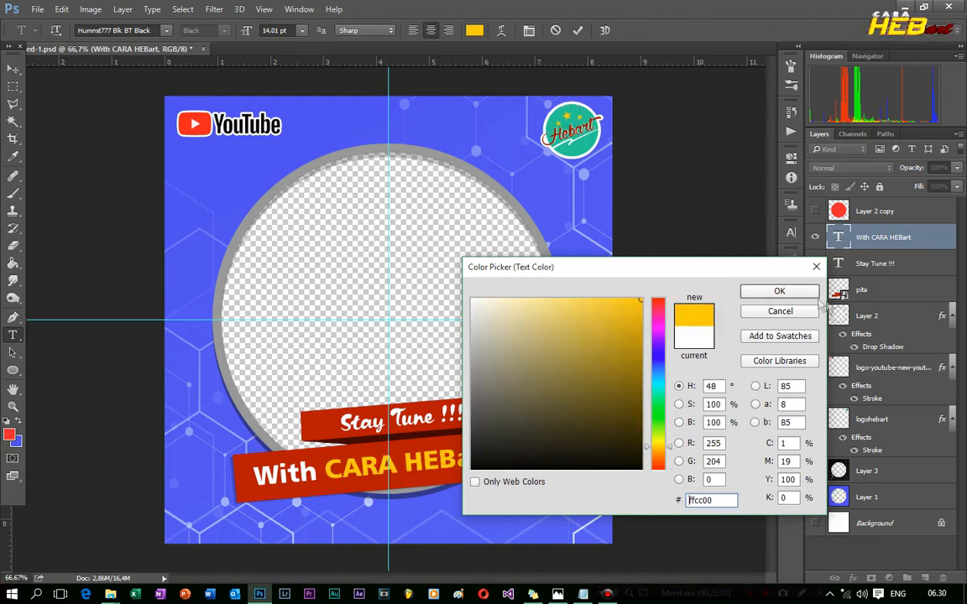
left_click(789, 294)
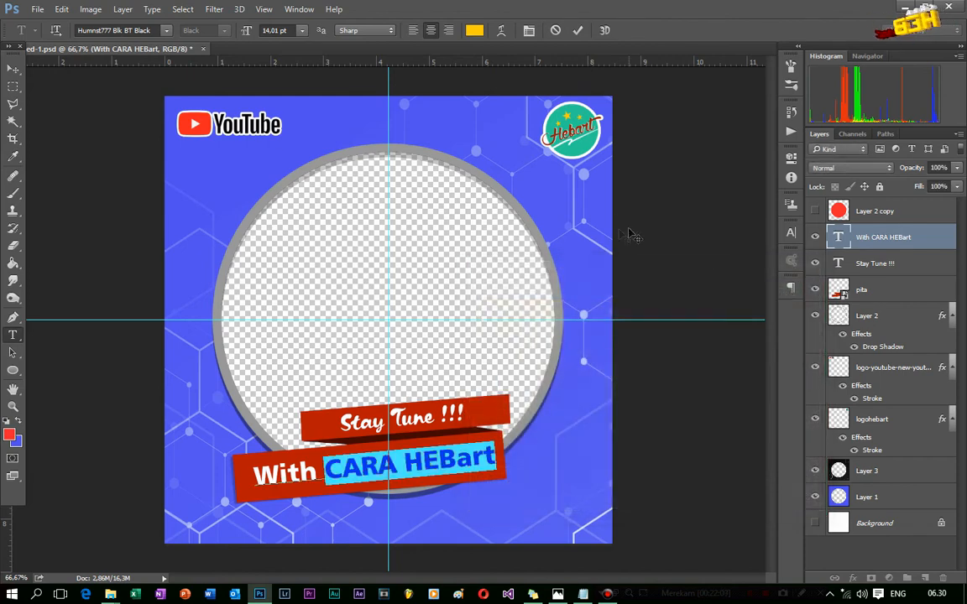
left_click(12, 68)
key("ctrl+s")
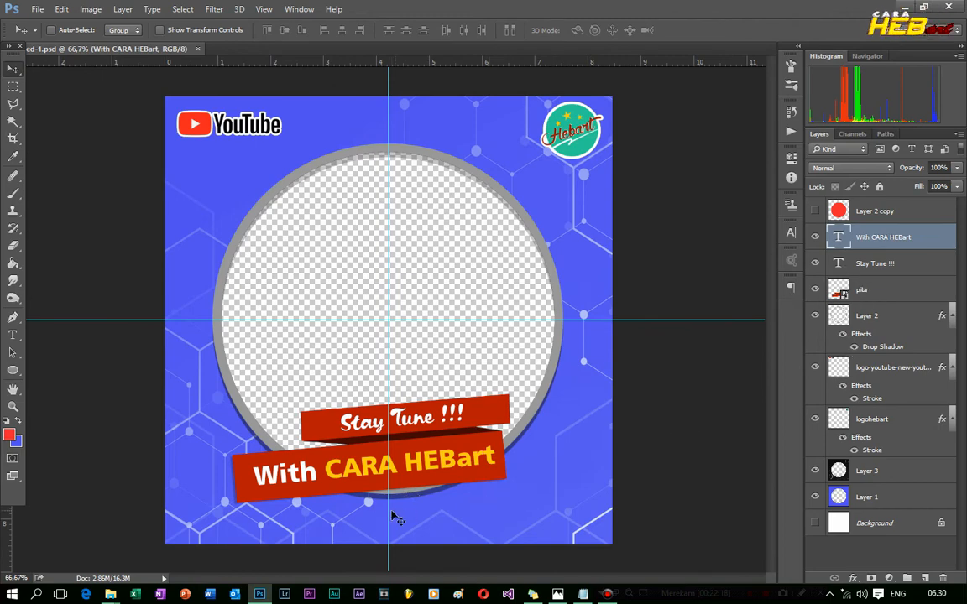
Duplicate the "With CARA HEBart" text layer
key("ctrl")
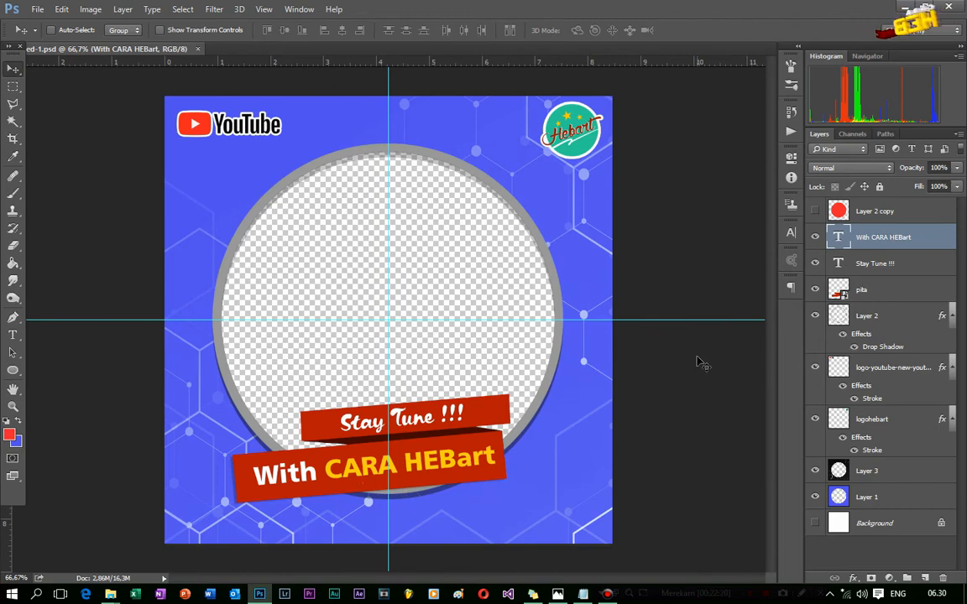
key("ctrl")
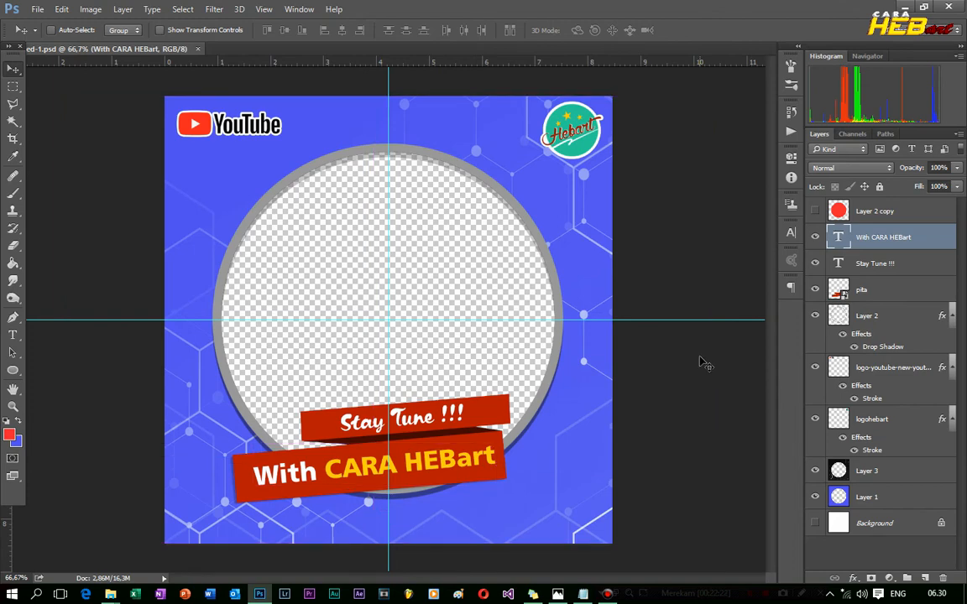
key("ctrl")
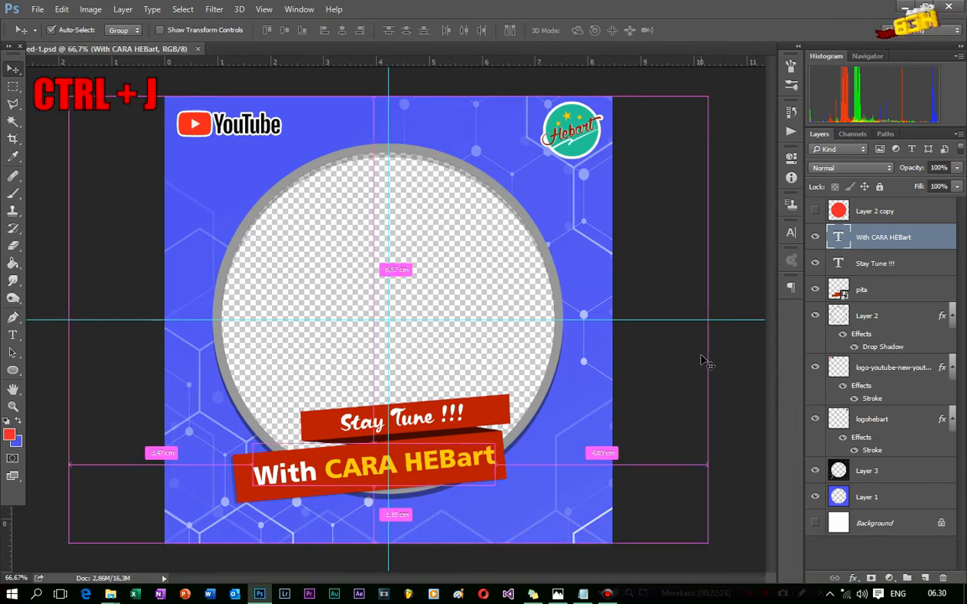
key("ctrl+j")
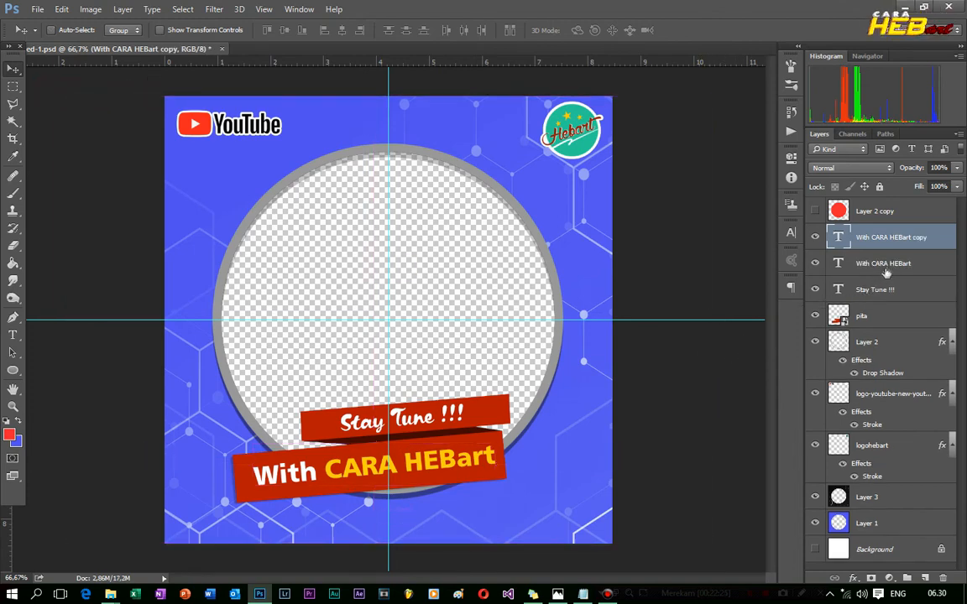
Rotate the original "With CARA HEBart" text layer beneath the copy by -1.57°
left_click(891, 265)
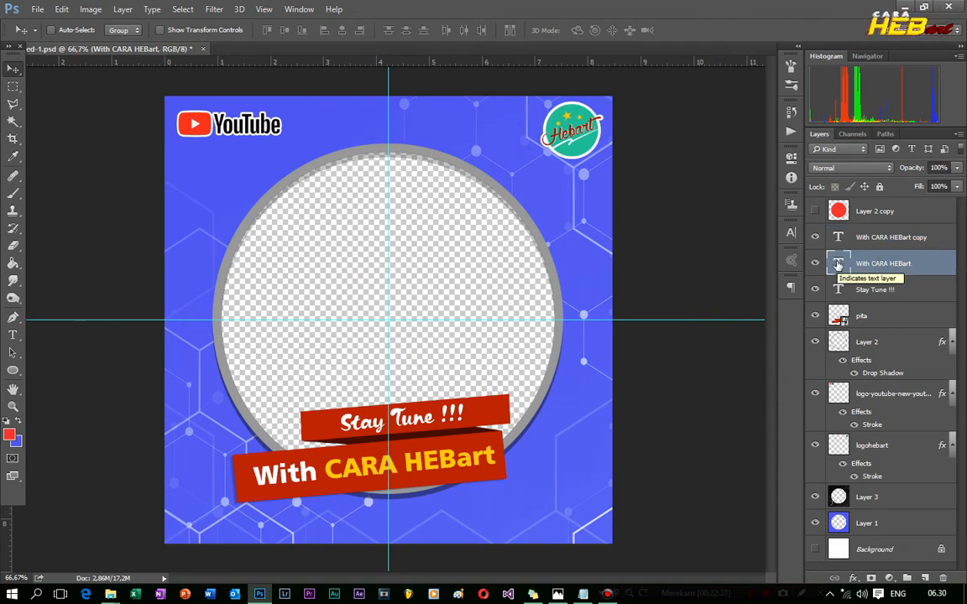
key("ctrl+t")
left_click_drag(407, 384, 453, 424)
left_click(13, 69)
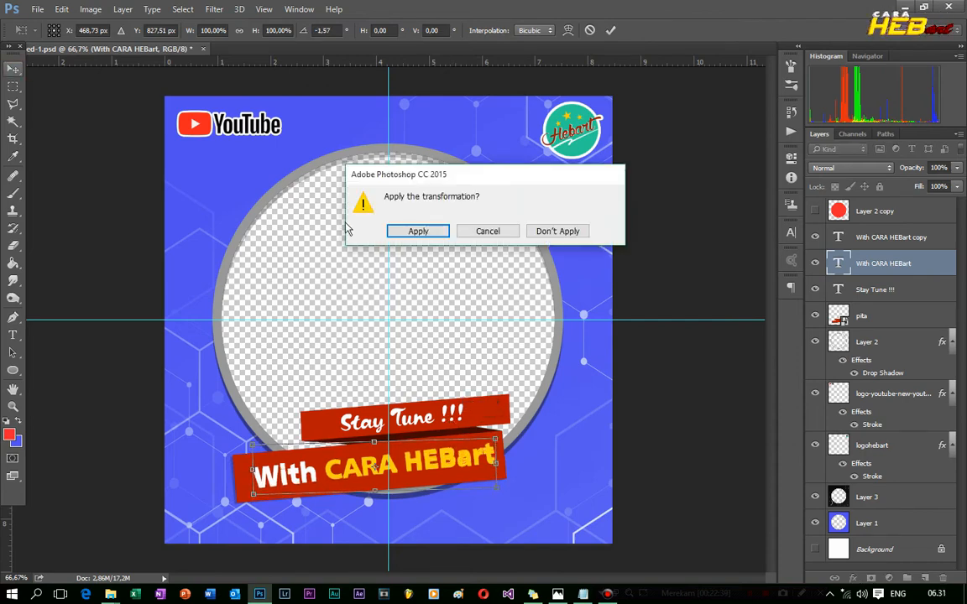
left_click(411, 234)
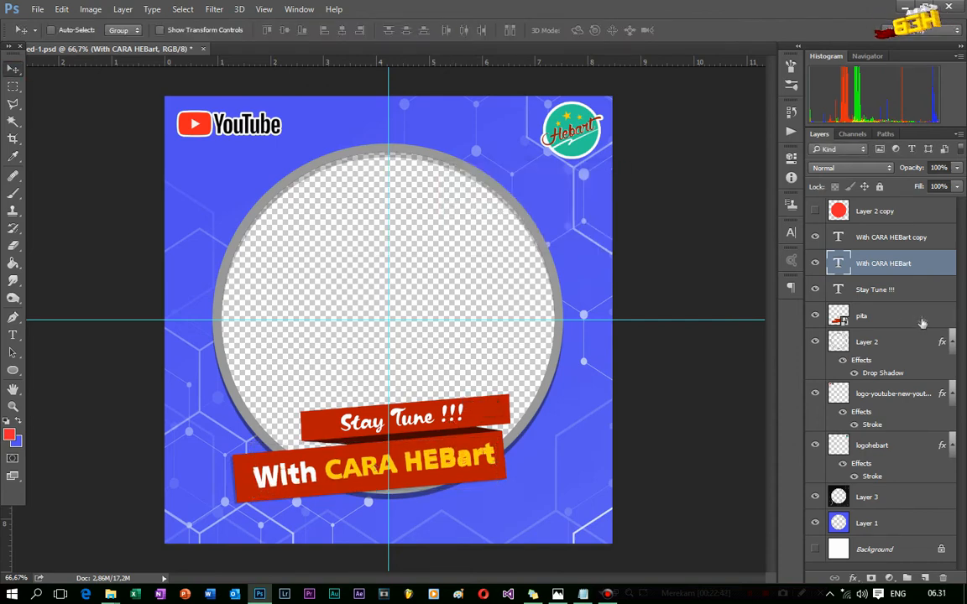
Apply a black (#000000) Color Overlay to the original "With CARA HEBart" text layer so it acts as a shadow
double_click(837, 263)
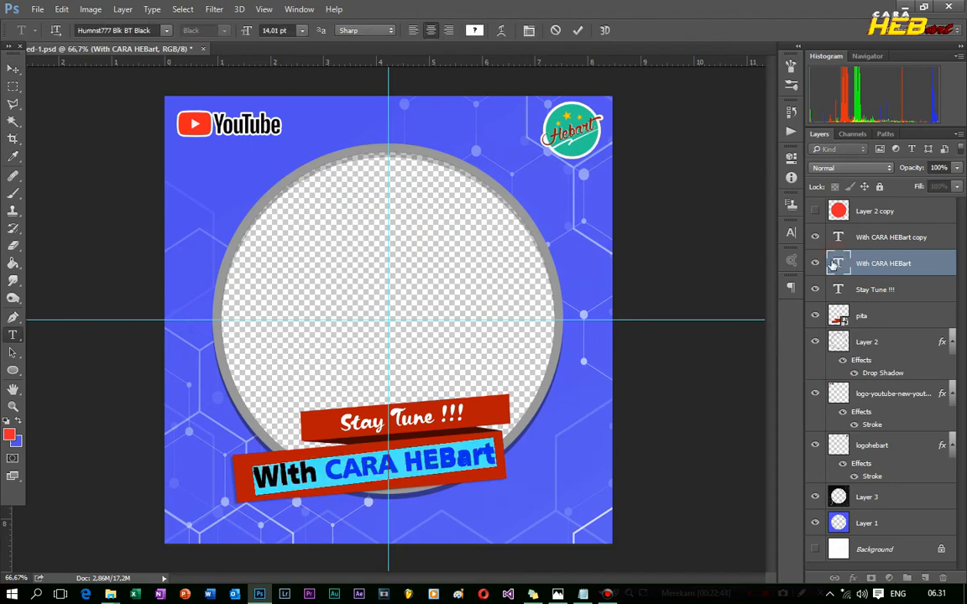
right_click(857, 263)
left_click(647, 116)
left_click_drag(621, 123, 743, 51)
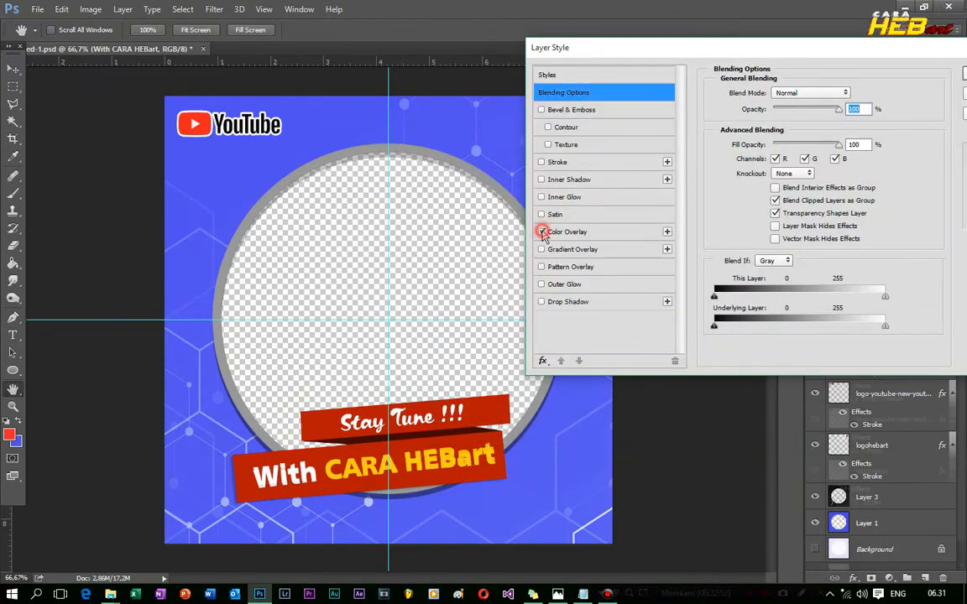
left_click(542, 232)
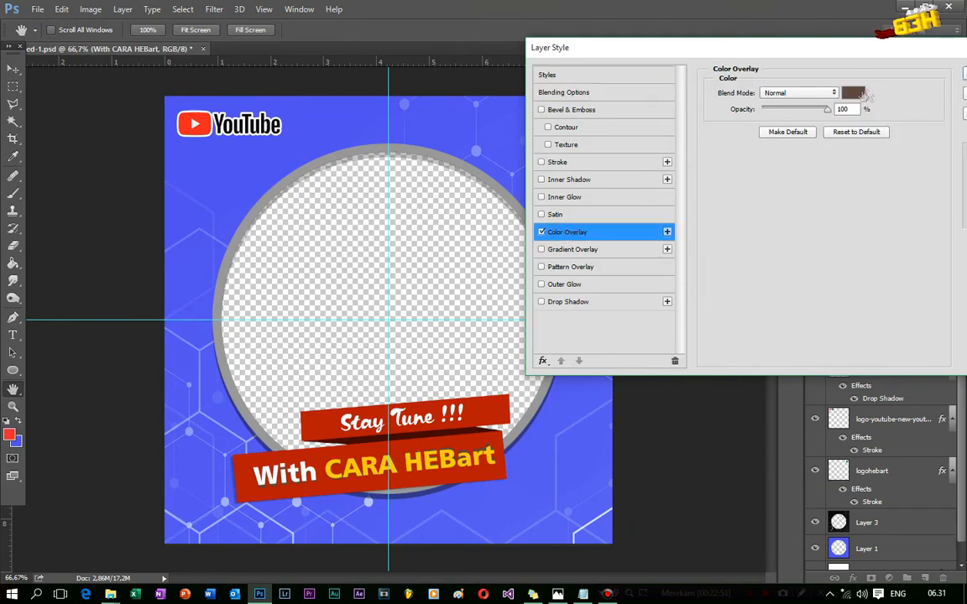
left_click(857, 91)
left_click_drag(635, 467, 459, 488)
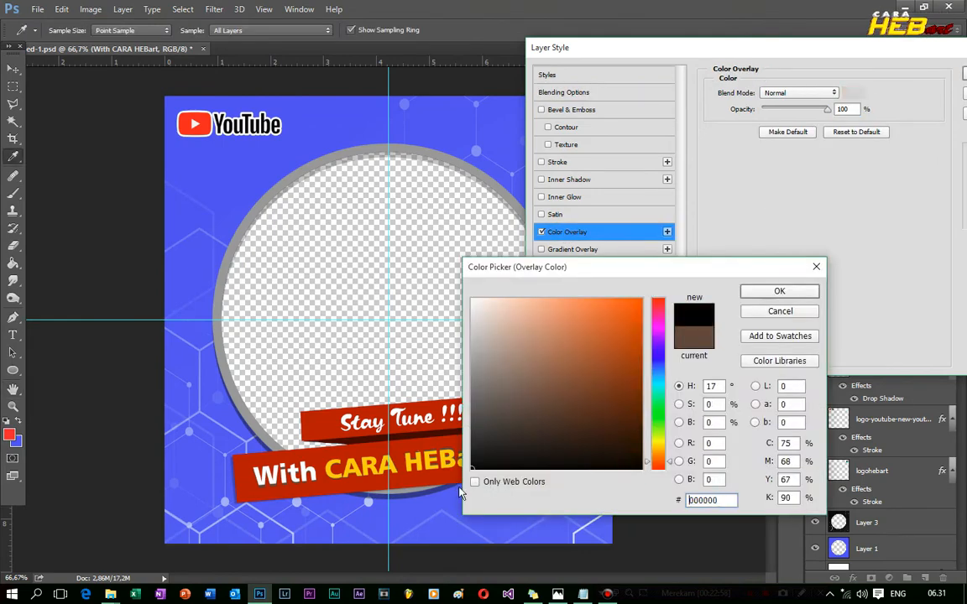
left_click(789, 294)
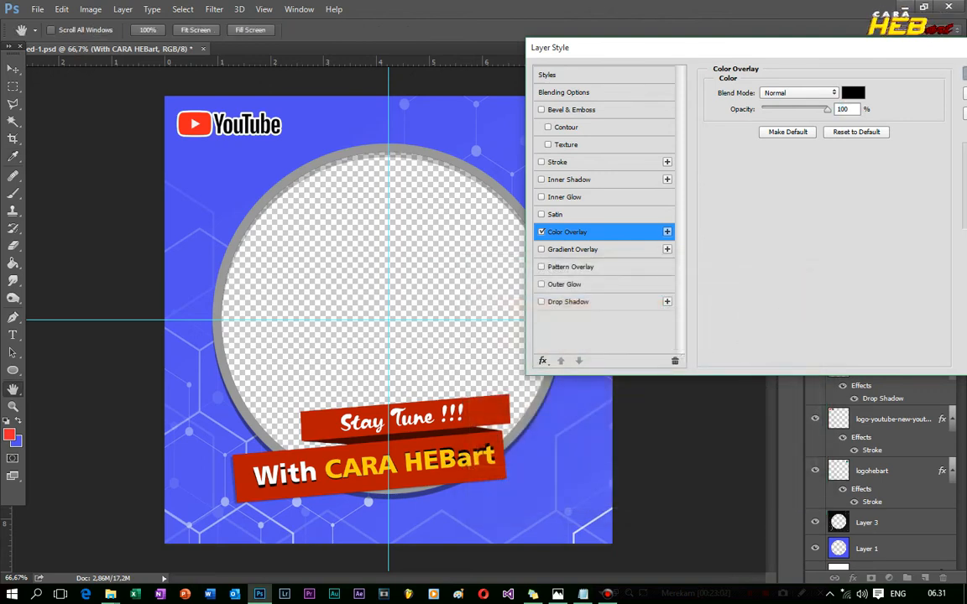
key("Return")
Adjust the tilt of the black shadow text beneath "With CARA HEBart", applying a final rotation of about 0.18°
key("ctrl+t")
left_click_drag(508, 472, 513, 460)
left_click_drag(496, 438, 530, 451)
key("ctrl+z")
left_click(12, 69)
key("Return")
key("ctrl+t")
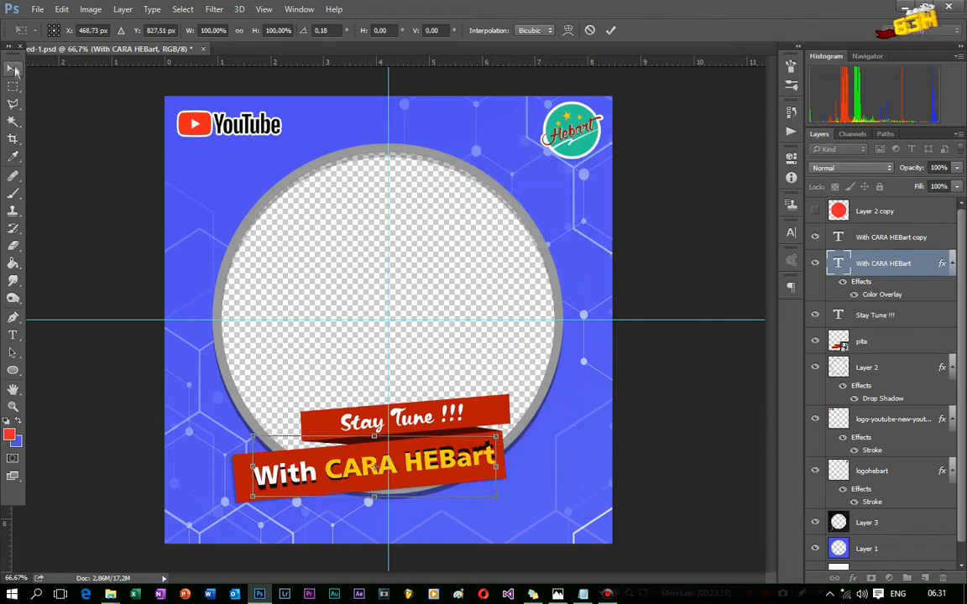
left_click(12, 68)
key("Return")
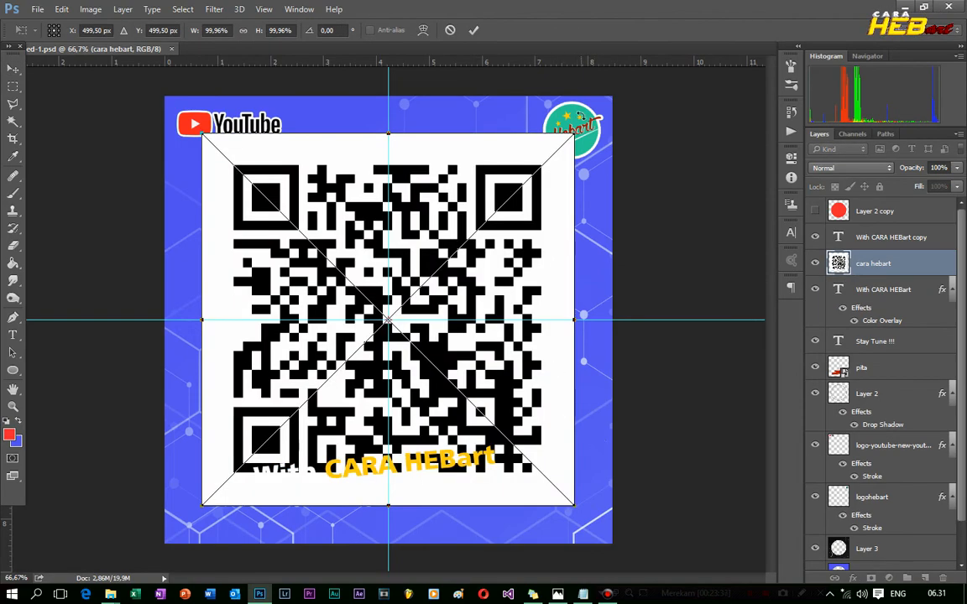
Shrink the placed "cara hebart" QR code and move it to the frame's lower-right corner
left_click_drag(575, 134, 571, 487)
left_click(12, 68)
left_click(422, 227)
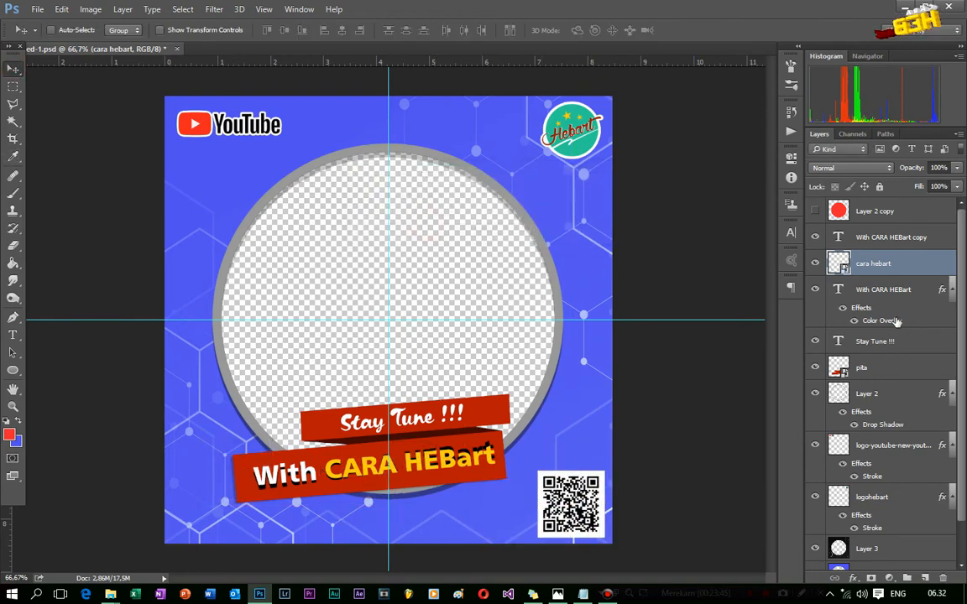
Add the text "Scan Me:" above the QR code
left_click(873, 239)
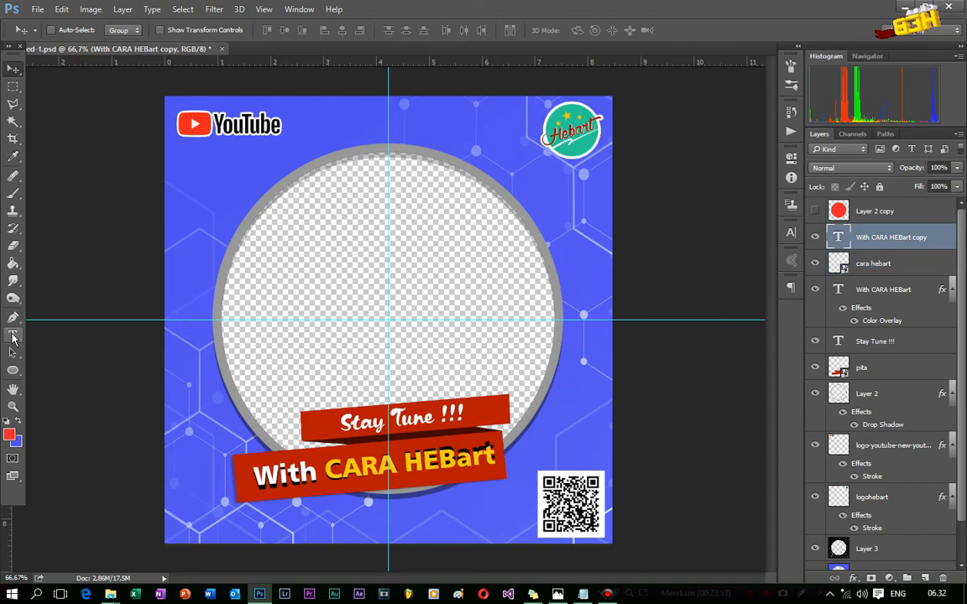
left_click(13, 336)
left_click(550, 455)
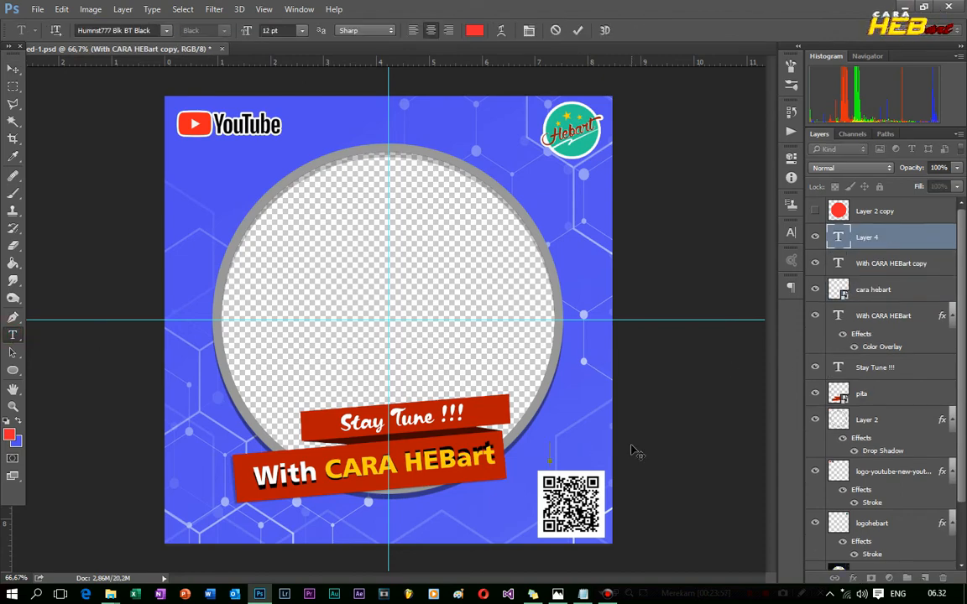
type("Scan Me:")
left_click(12, 69)
Set the font of the "Scan Me:" text to ISOCTEUR Regular
double_click(837, 237)
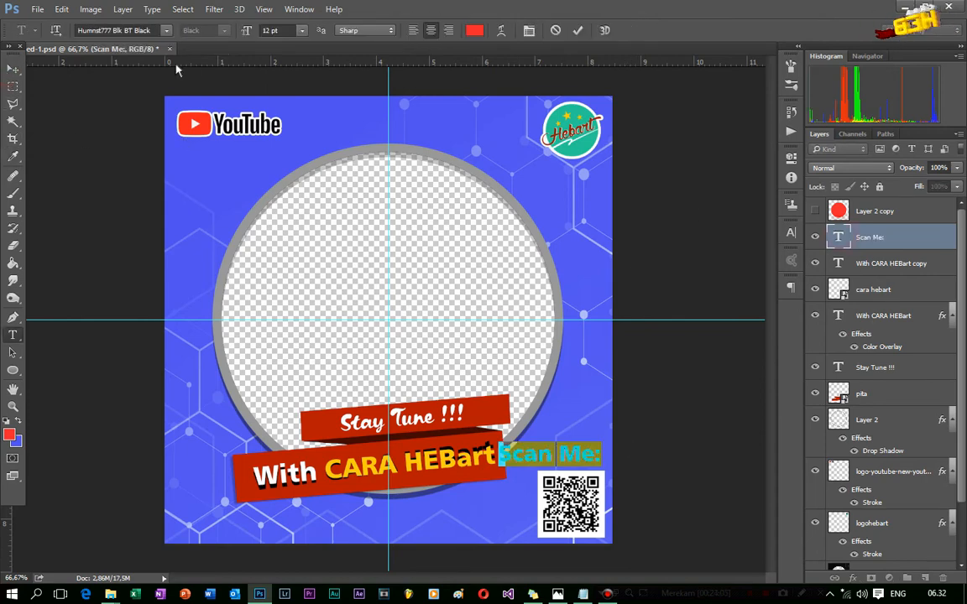
left_click(132, 32)
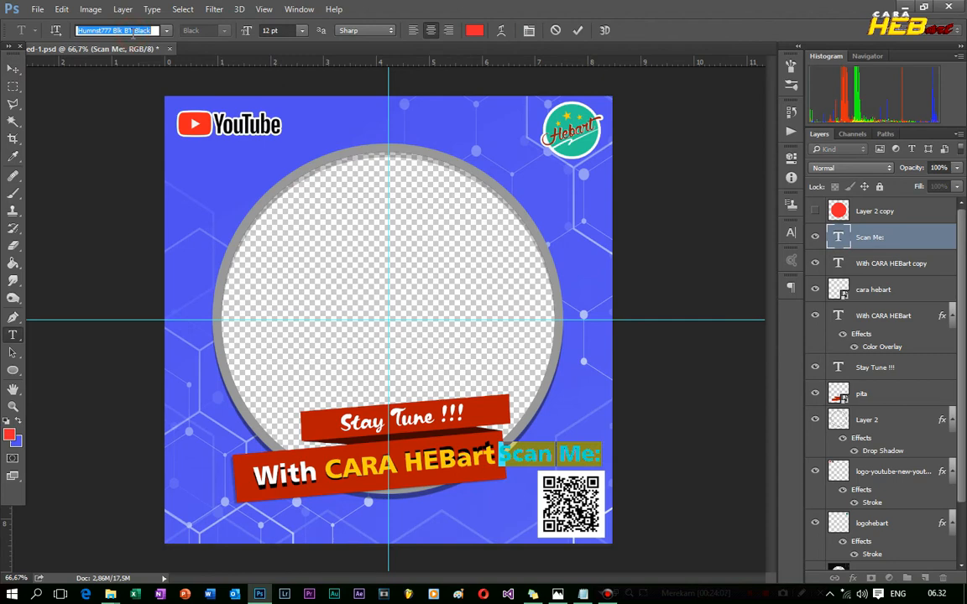
type("iso")
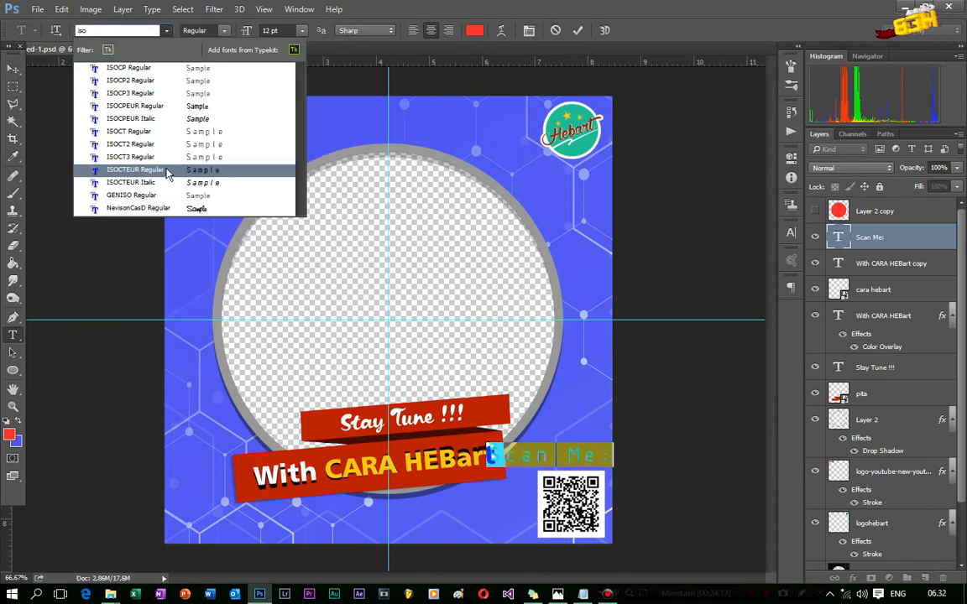
left_click(167, 171)
left_click(194, 30)
left_click(12, 68)
Scale the "Scan Me:" text to 60.16% and position it directly above the QR code
key("ctrl+t")
mouse_move(613, 444)
left_mouse_down()
mouse_move(563, 453)
mouse_move(610, 465)
left_mouse_up()
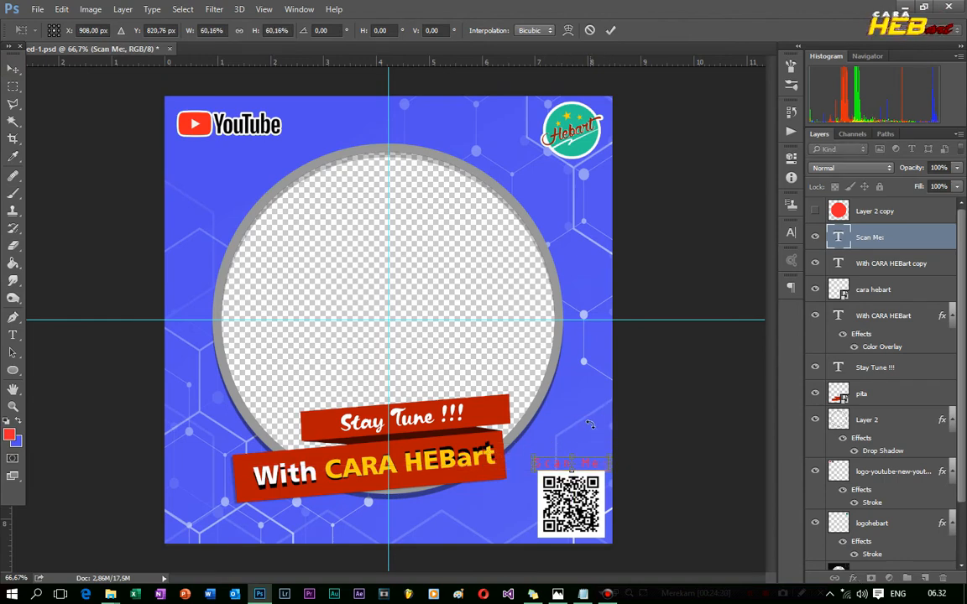
left_click(13, 68)
left_click(411, 220)
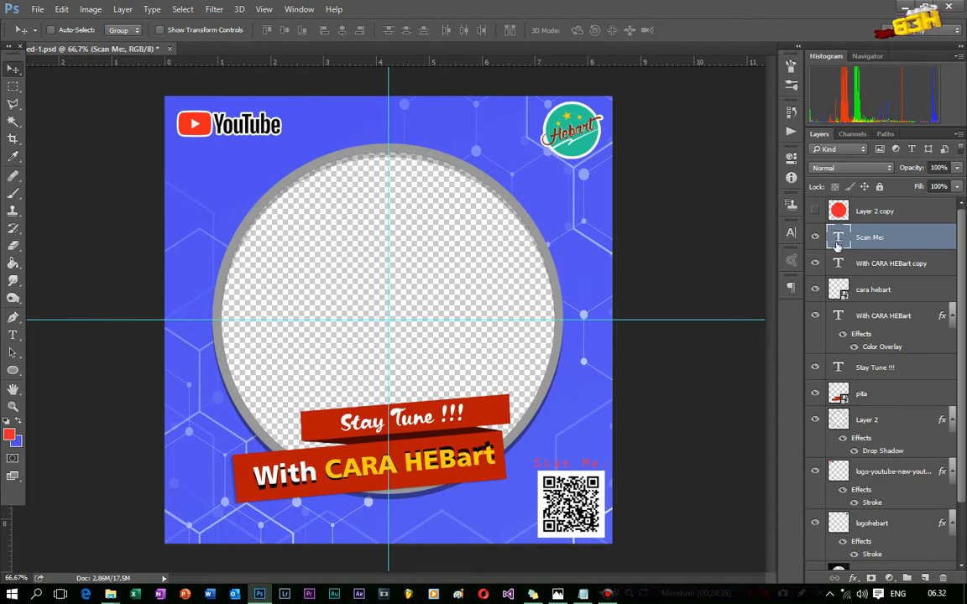
Change the colour of the "Scan Me:" text to white
double_click(837, 245)
left_click(472, 31)
left_click(477, 302)
left_click(779, 290)
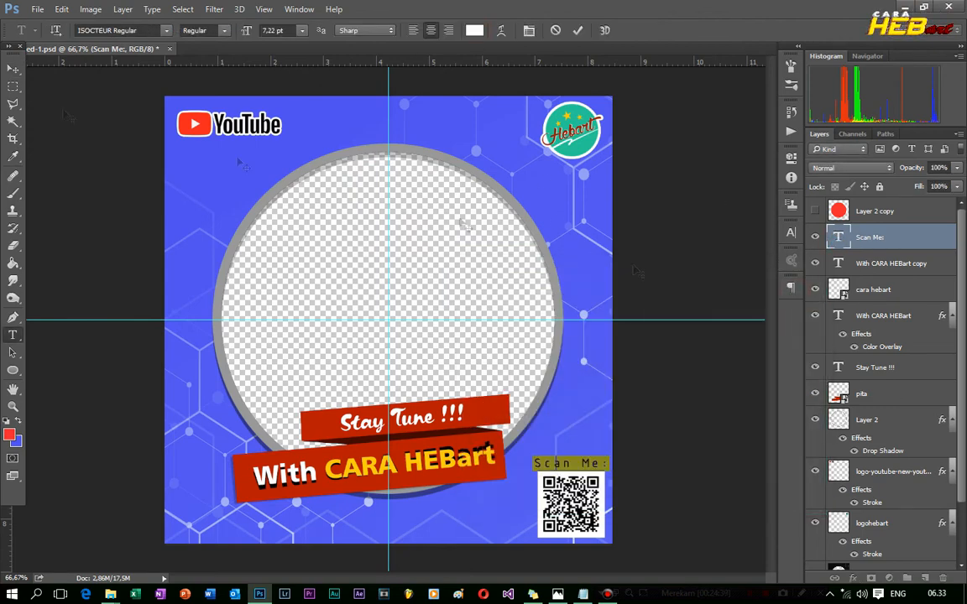
left_click(12, 69)
Nudge the QR code slightly left and down beneath the "Scan Me:" text
left_click(874, 289)
key("Left")
key("Left")
key("Down")
key("Down")
key("Down")
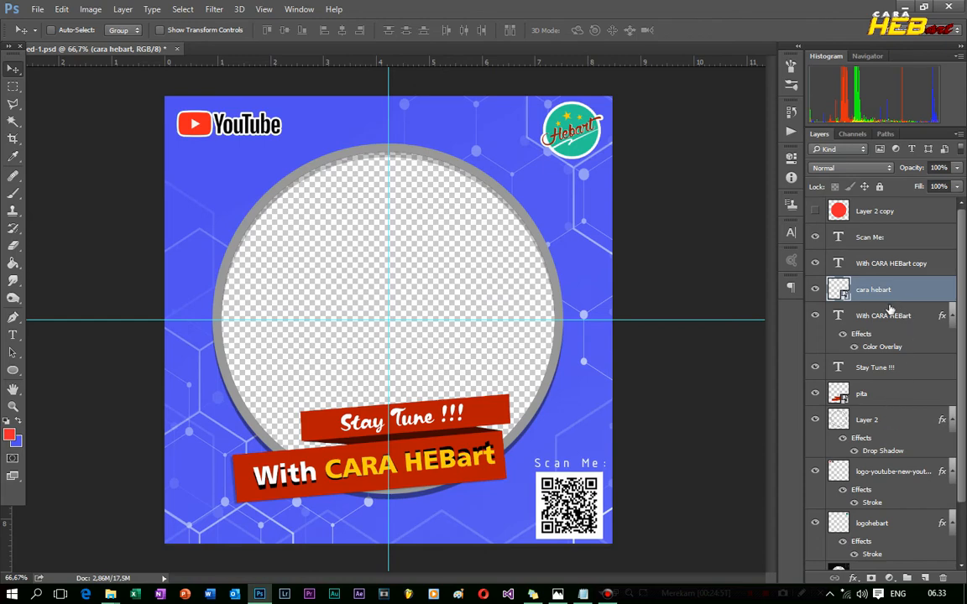
Select the "Scan Me:" text together with the QR code and nudge both slightly up
left_click(898, 237, "ctrl")
key("Up")
key("Up")
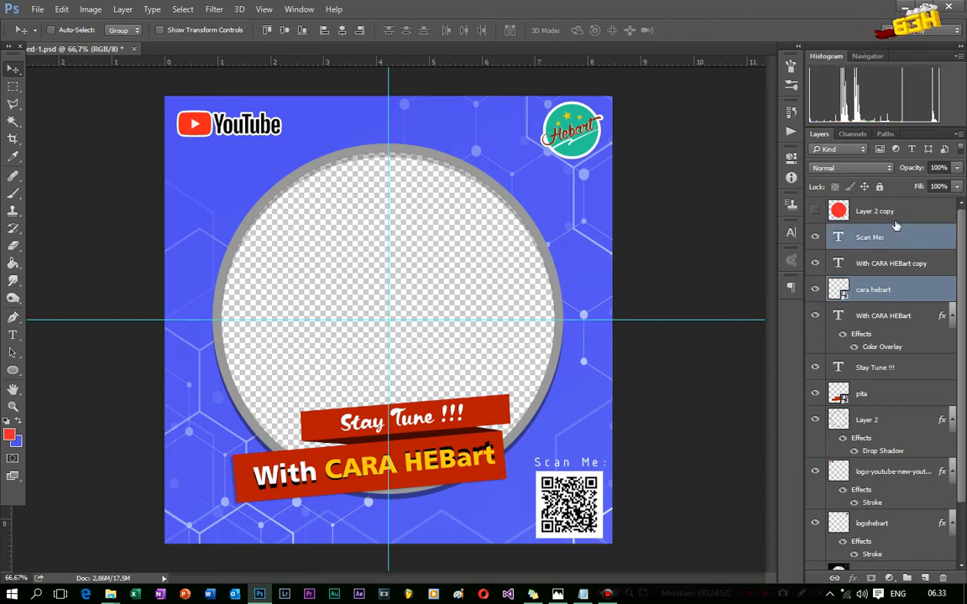
Nudge the "Scan Me:" text and QR code slightly left together, and save the document
key("Left")
key("Left")
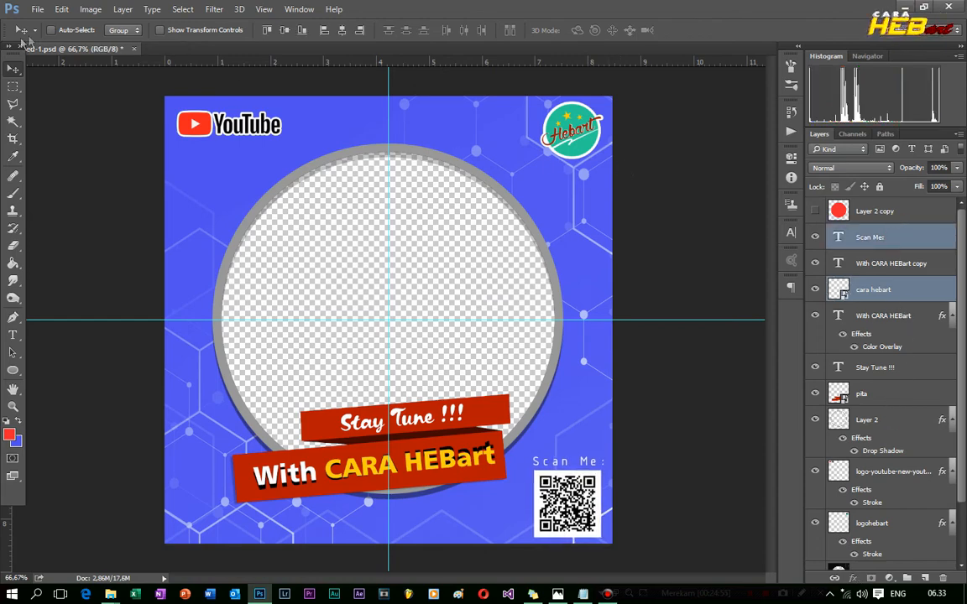
left_click(673, 197)
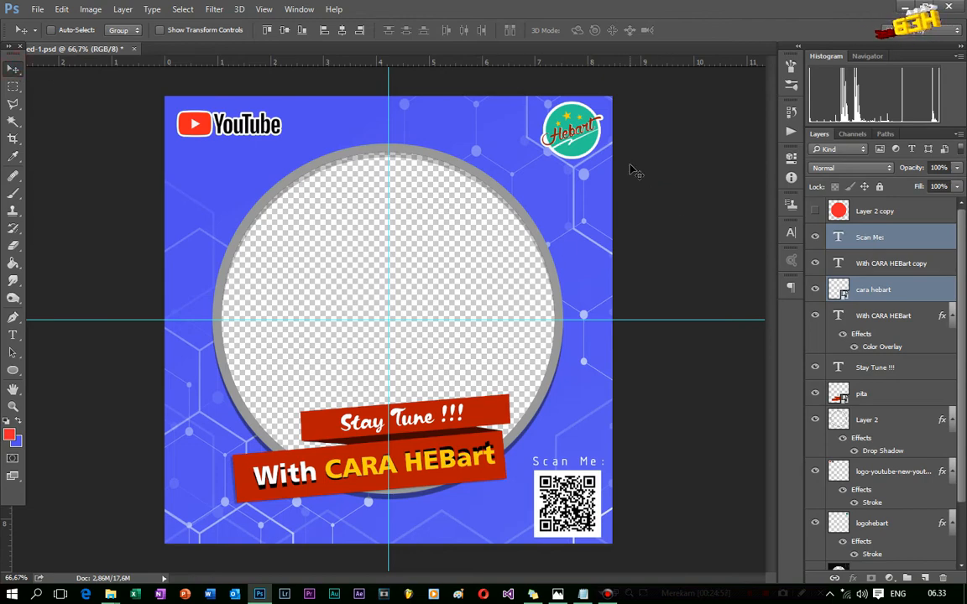
key("ctrl+s")
Copy a polygonal section across the top of the Layer 1 background, slanting down to the right, onto a new layer
left_click(831, 392)
scroll(903, 415, "down", 2)
scroll(907, 416, "down", 1)
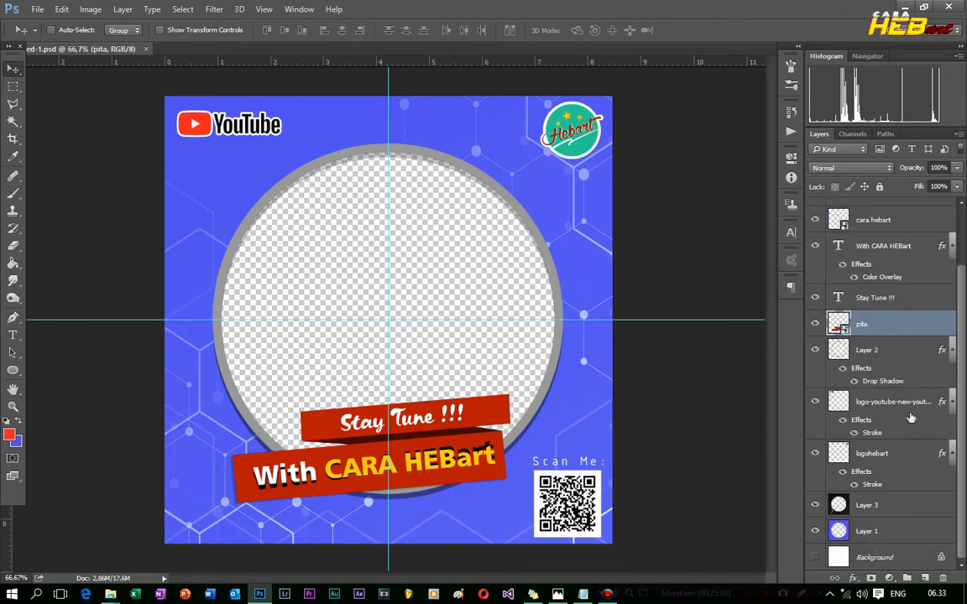
left_click(888, 531)
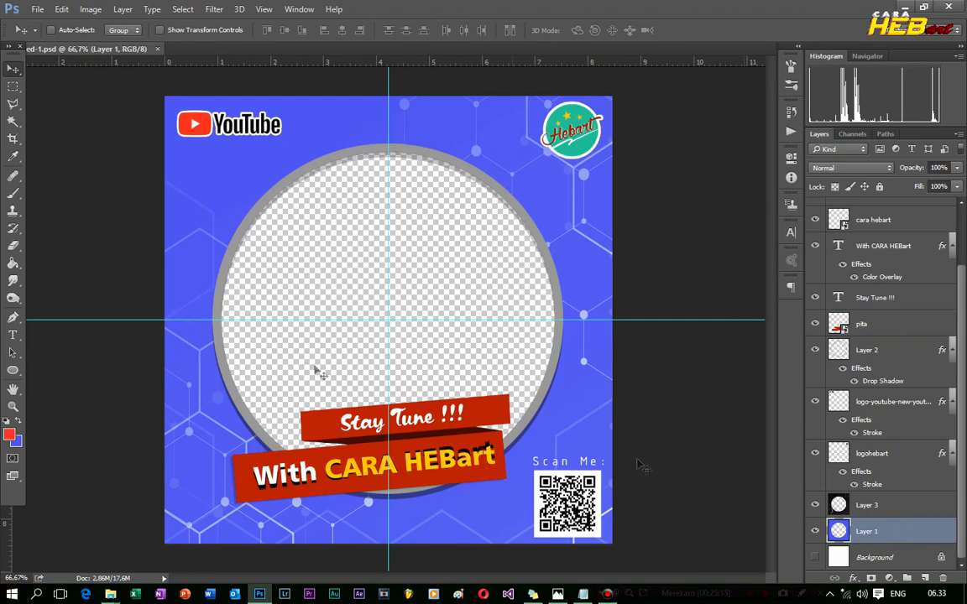
left_click(15, 105)
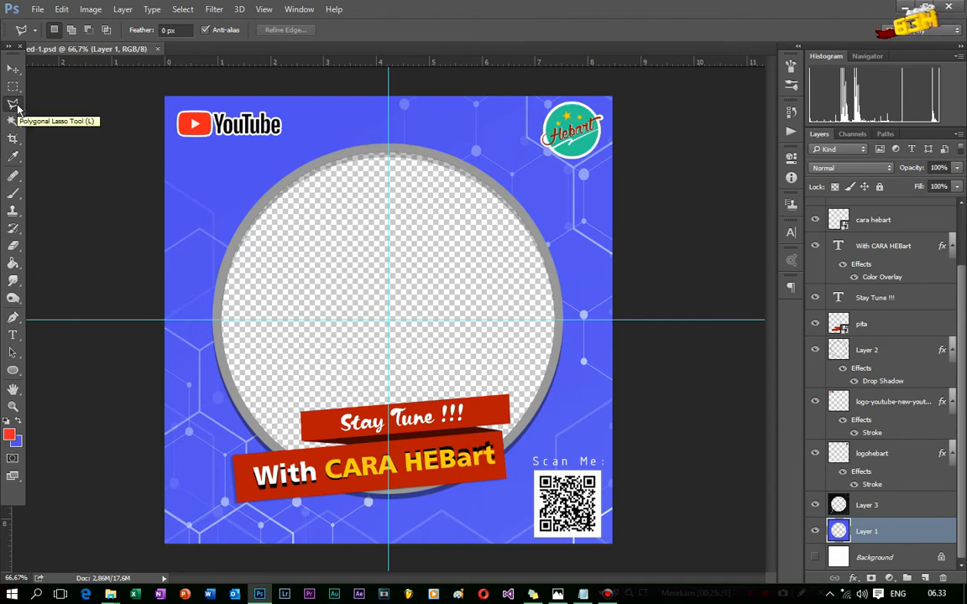
left_click(17, 107)
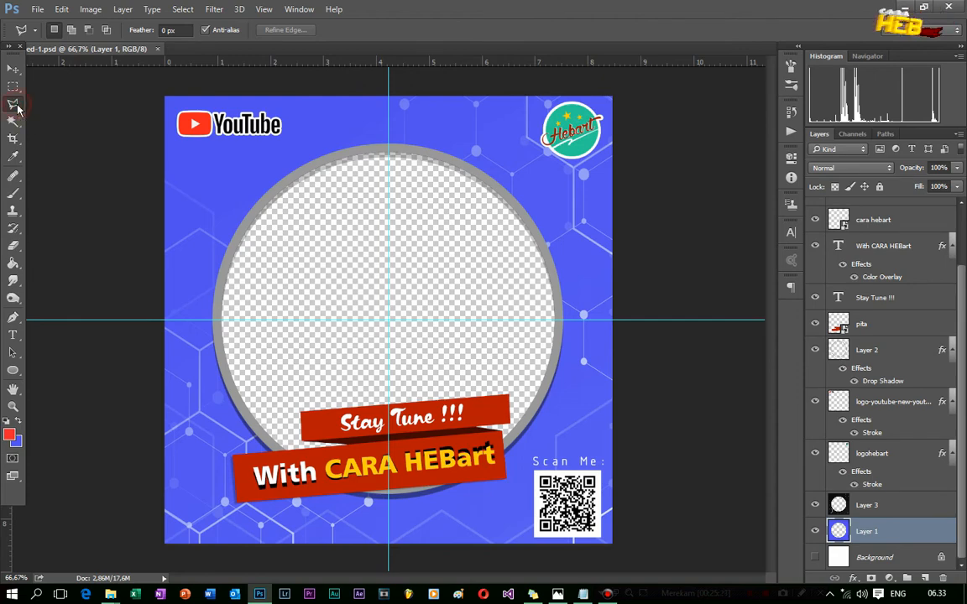
left_click(145, 139)
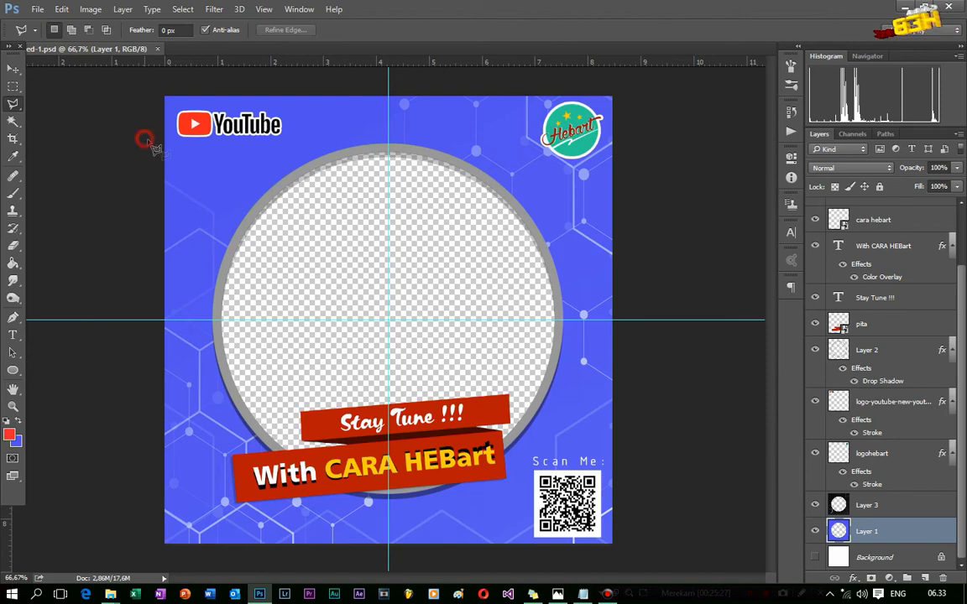
left_click(658, 320)
left_click(657, 78)
left_click(138, 79)
left_click(146, 137)
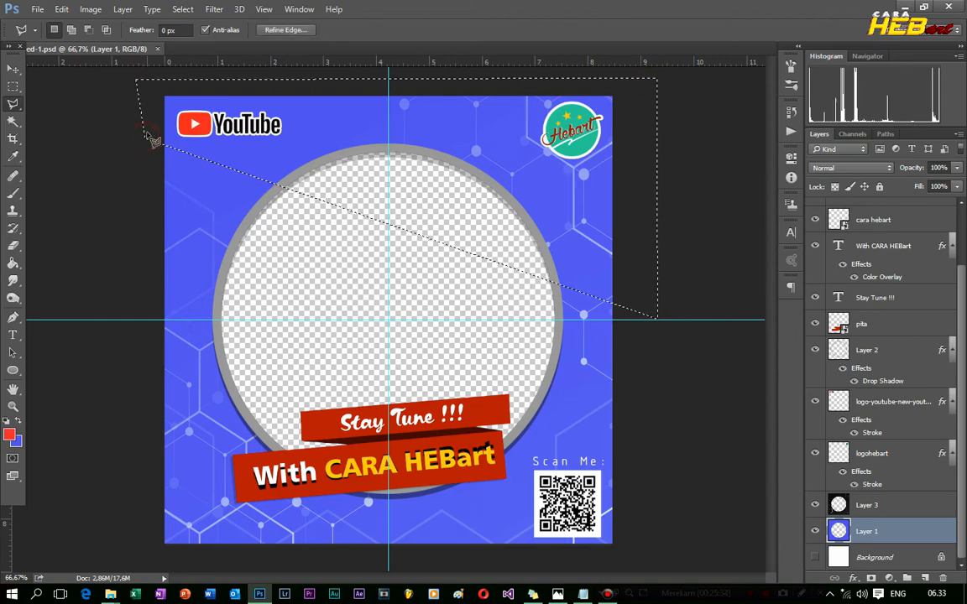
key("ctrl+j")
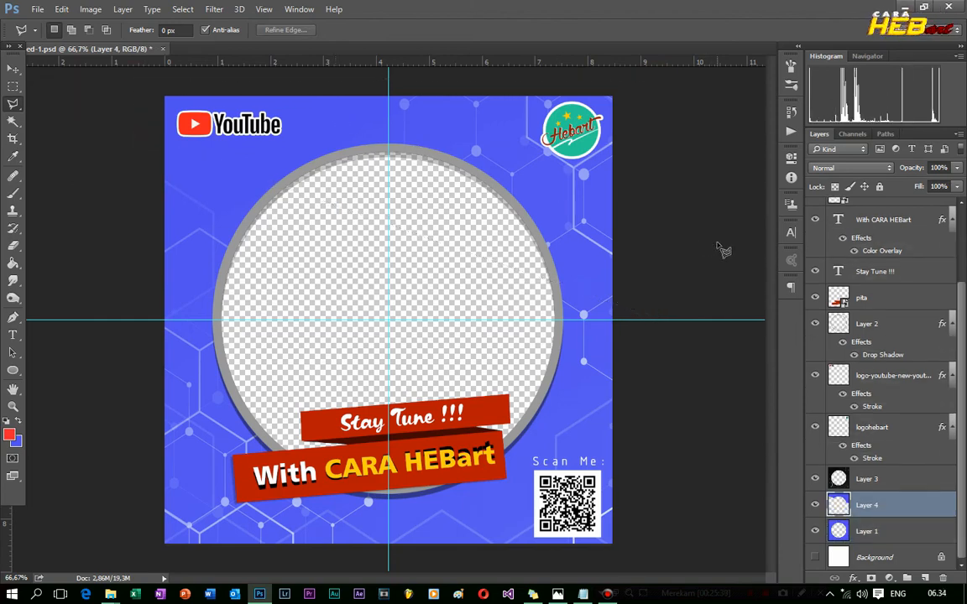
Recolour the copied top background section red using Hue/Saturation with Hue +123, Saturation -4 and Lightness -14
key("ctrl+u")
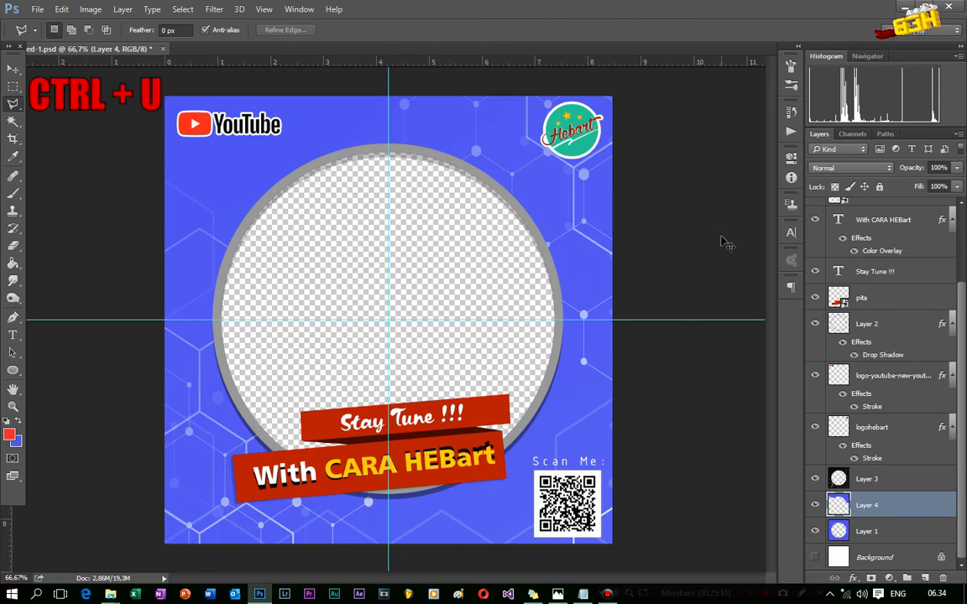
left_click_drag(785, 335, 802, 335)
left_click_drag(785, 300, 828, 306)
left_click_drag(828, 307, 835, 305)
left_click_drag(802, 335, 781, 336)
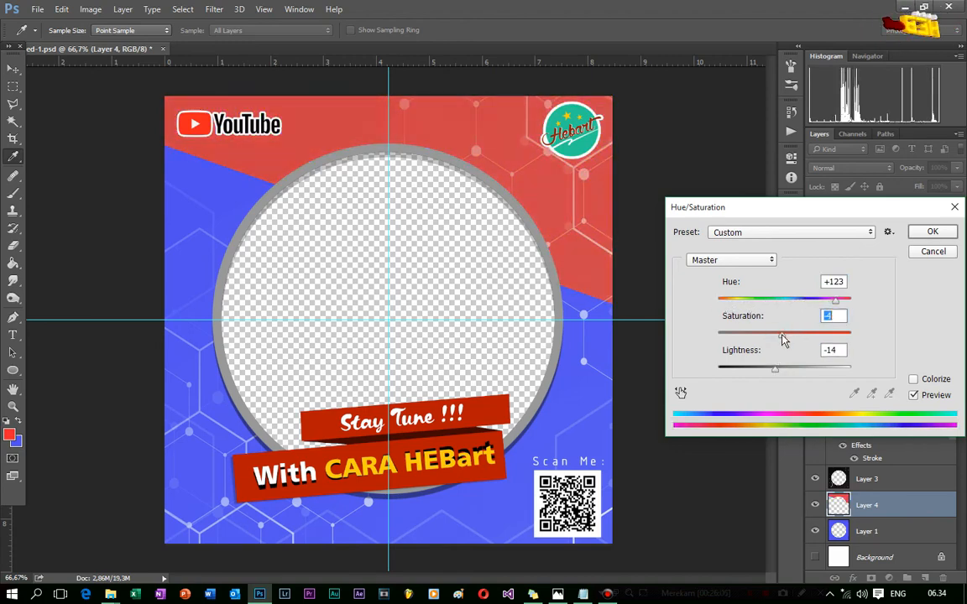
left_click(933, 232)
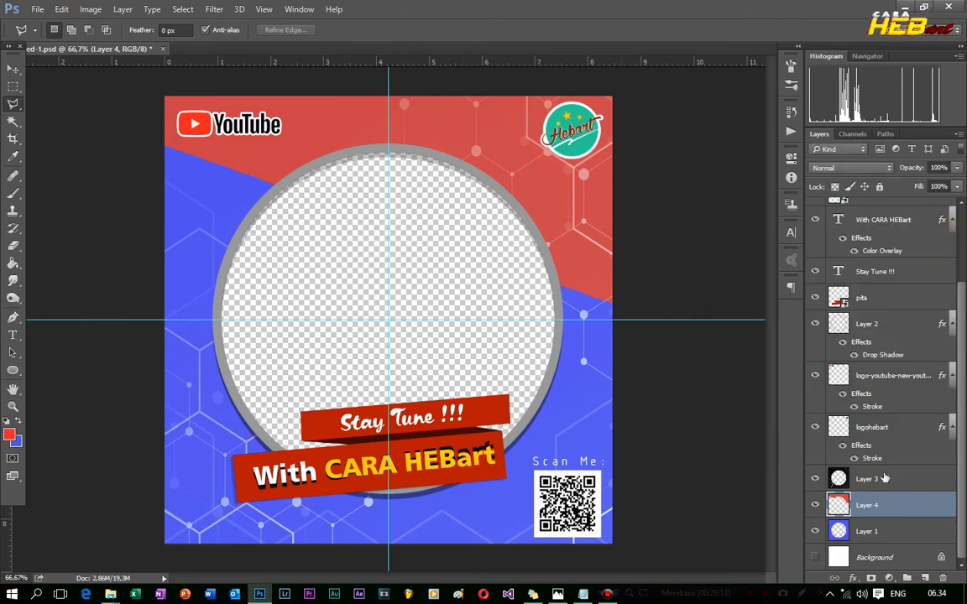
Copy a polygonal section on the left side of the Layer 1 background, beneath the red area, onto a new layer
left_click(886, 531)
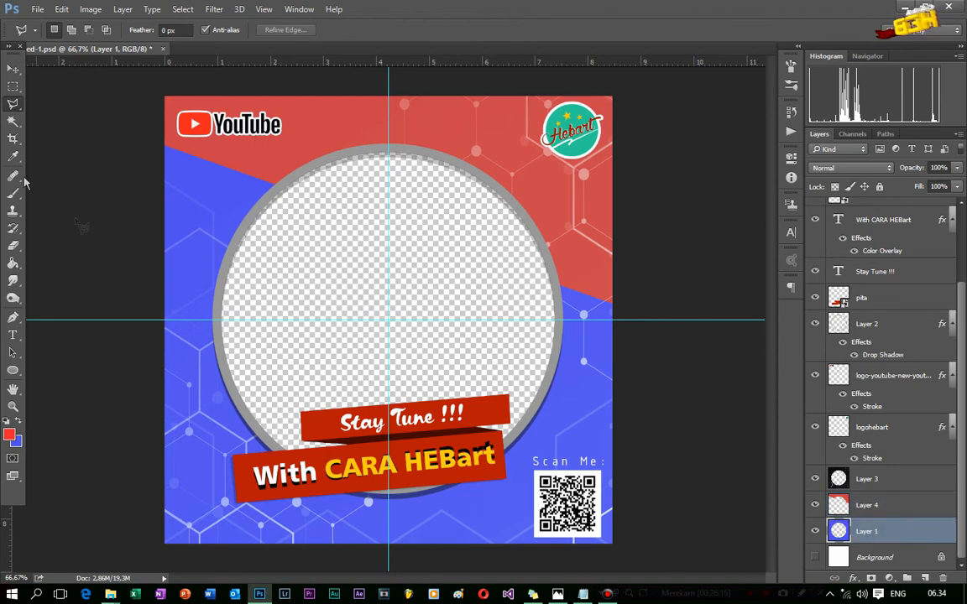
left_click(143, 459)
left_click(422, 188)
left_click(195, 73)
left_click(98, 97)
left_click(141, 461)
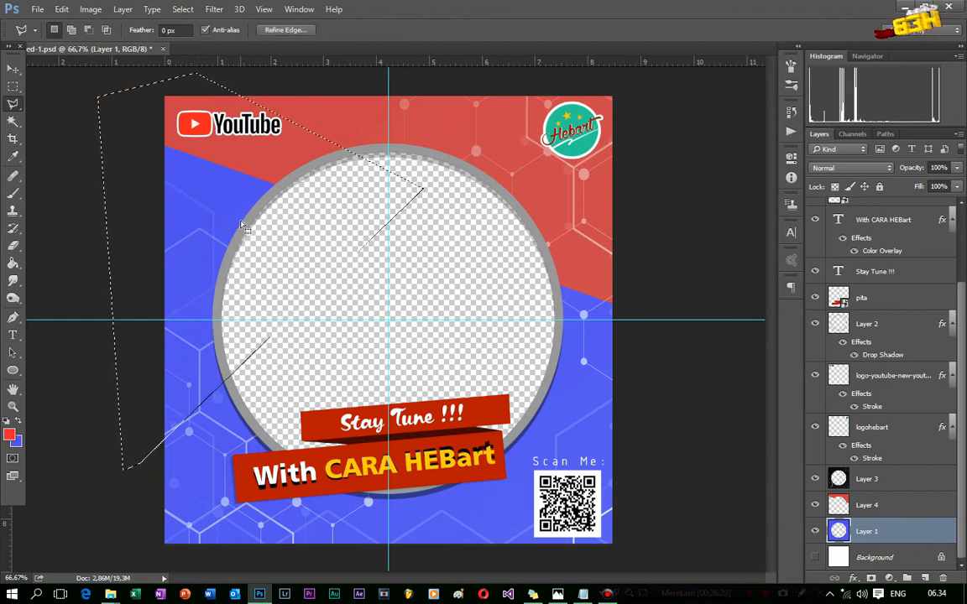
key("ctrl+j")
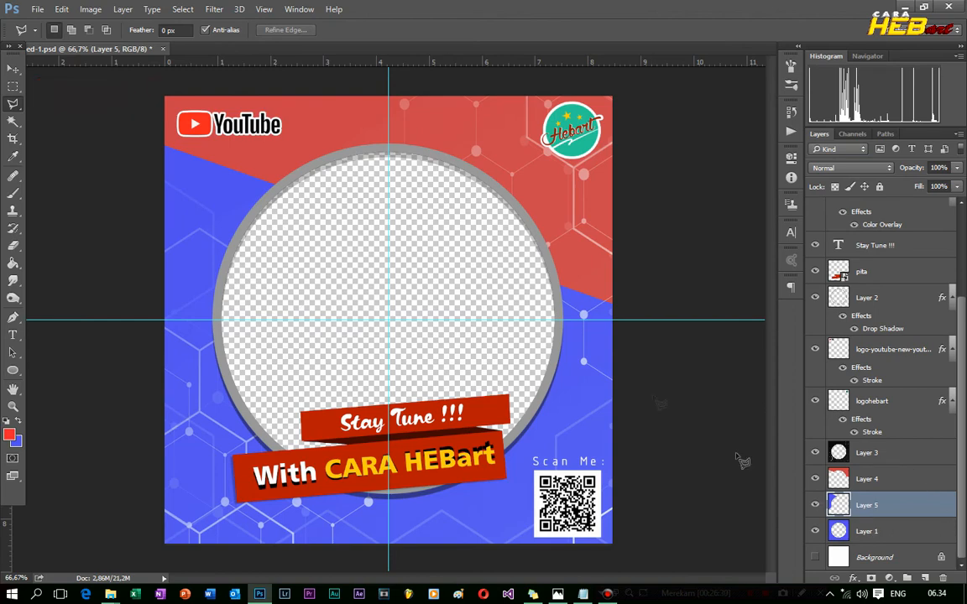
Recolour the copied left background section yellow using Hue/Saturation with Hue +175, Saturation +6 and Lightness -10
key("ctrl+u")
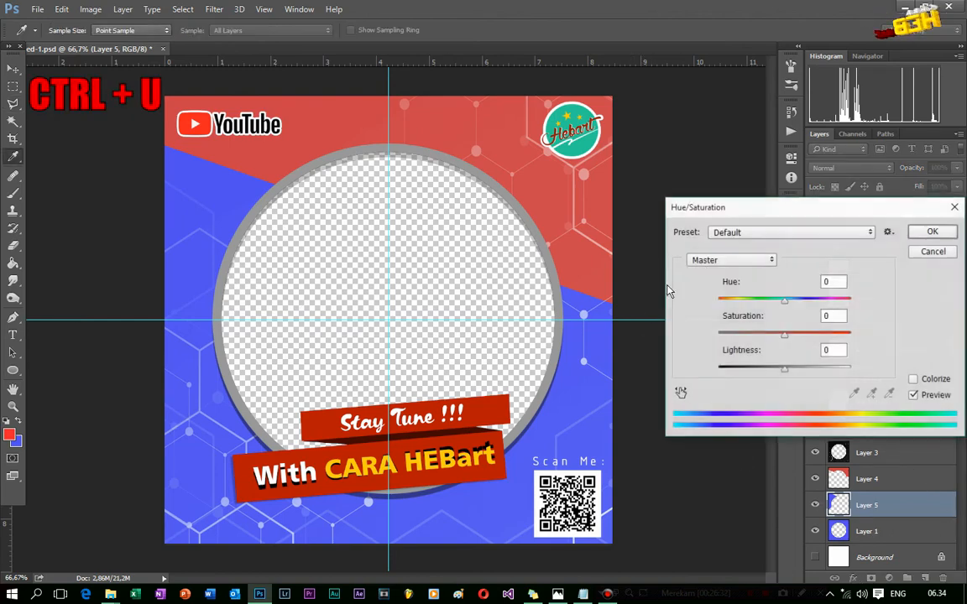
left_click_drag(784, 301, 850, 303)
left_click_drag(784, 370, 779, 373)
mouse_move(784, 336)
left_mouse_down()
mouse_move(796, 337)
mouse_move(789, 337)
left_mouse_up()
left_click_drag(778, 370, 777, 371)
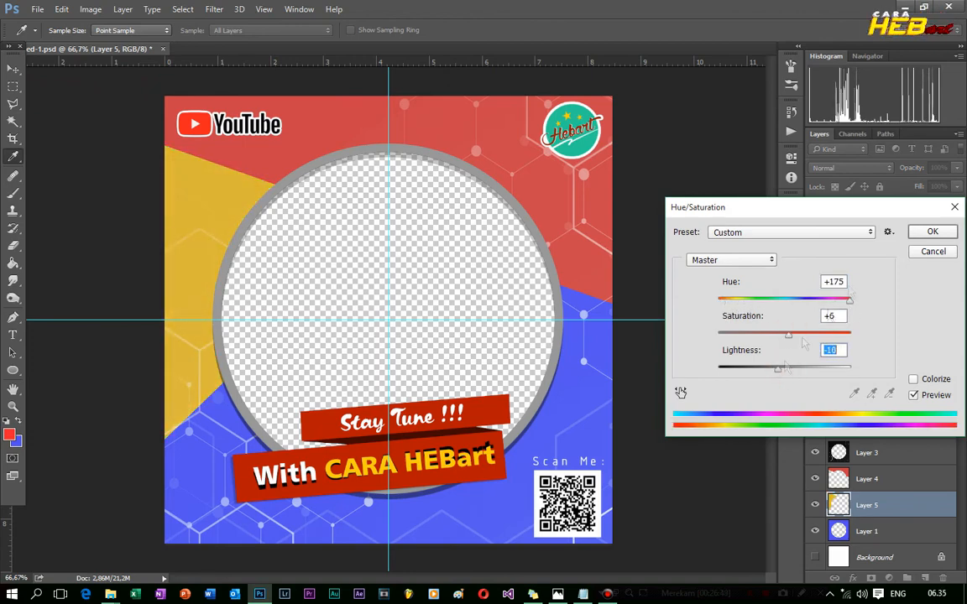
key("Return")
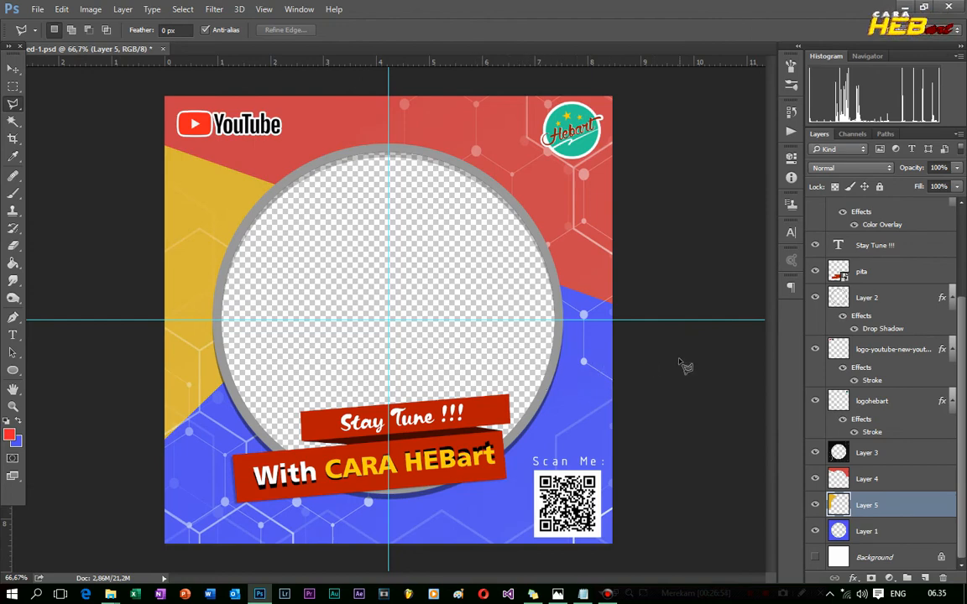
Copy a narrow polygonal section at the right edge of the Layer 1 background, just below the red area, onto a new layer
key("alt+[")
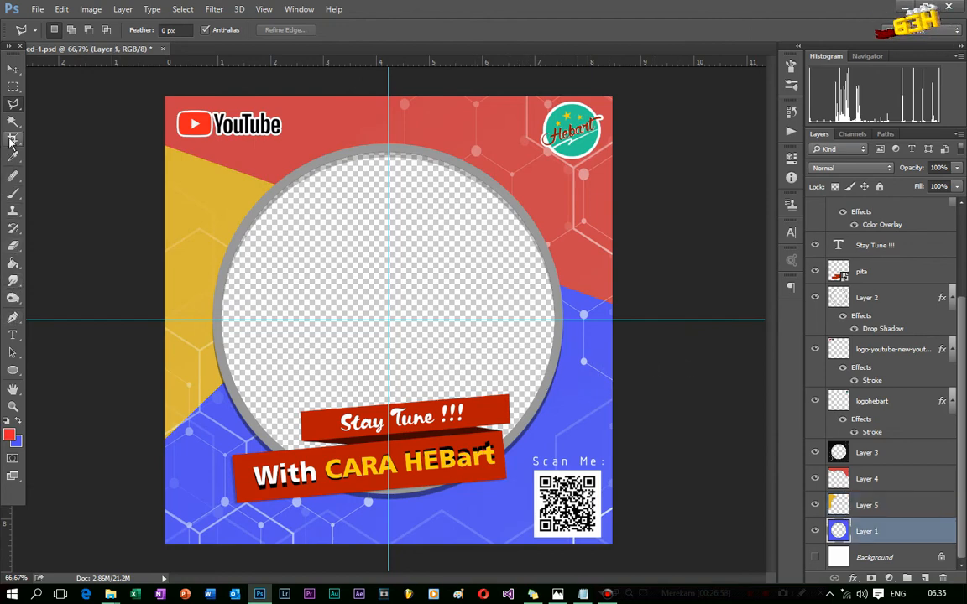
left_click(459, 361)
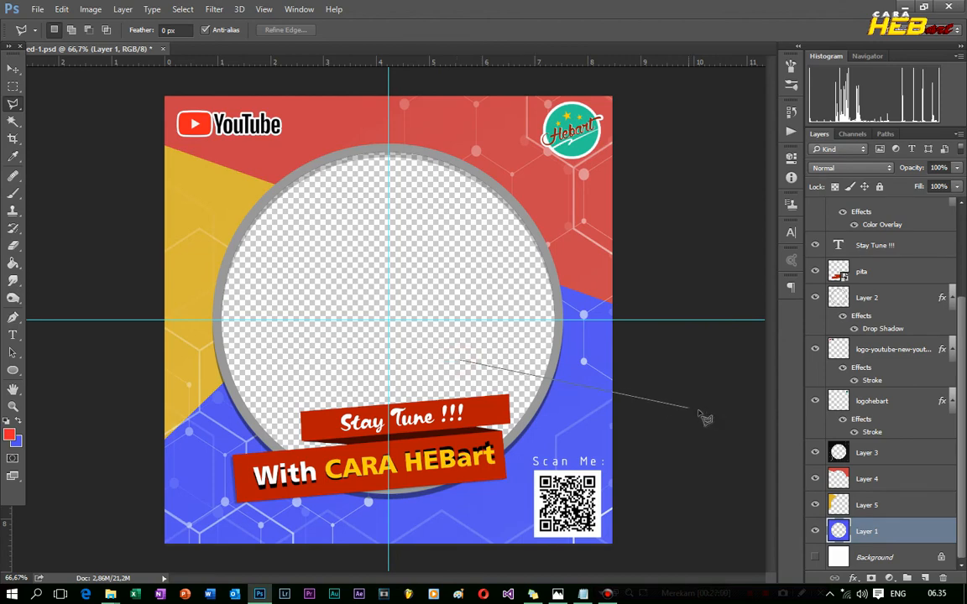
left_click(743, 382)
left_click(672, 214)
left_click(459, 361)
key("ctrl+j")
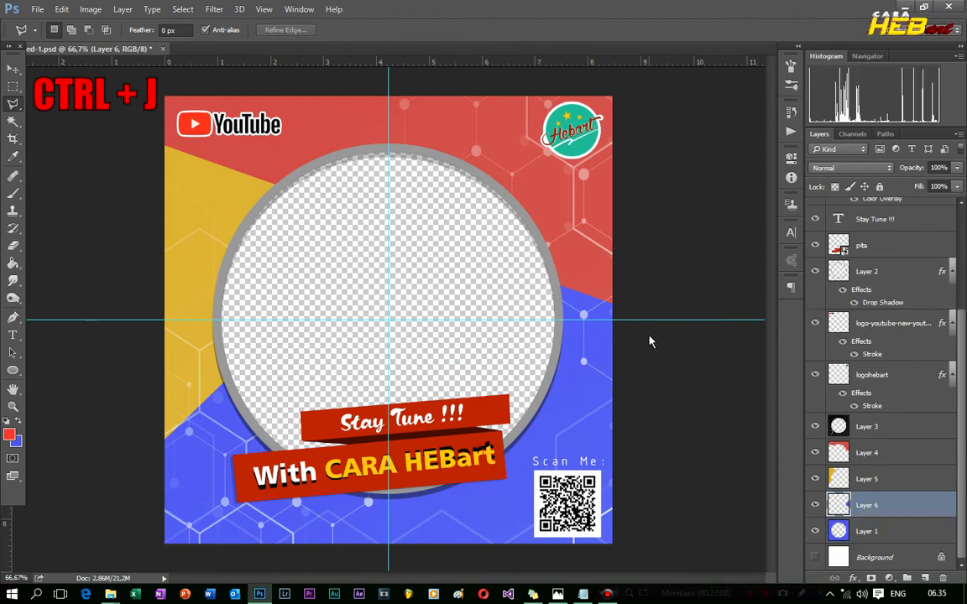
Shift the copied right background section to light blue with Hue/Saturation, lowering its hue and slightly reducing lightness
key("ctrl+u")
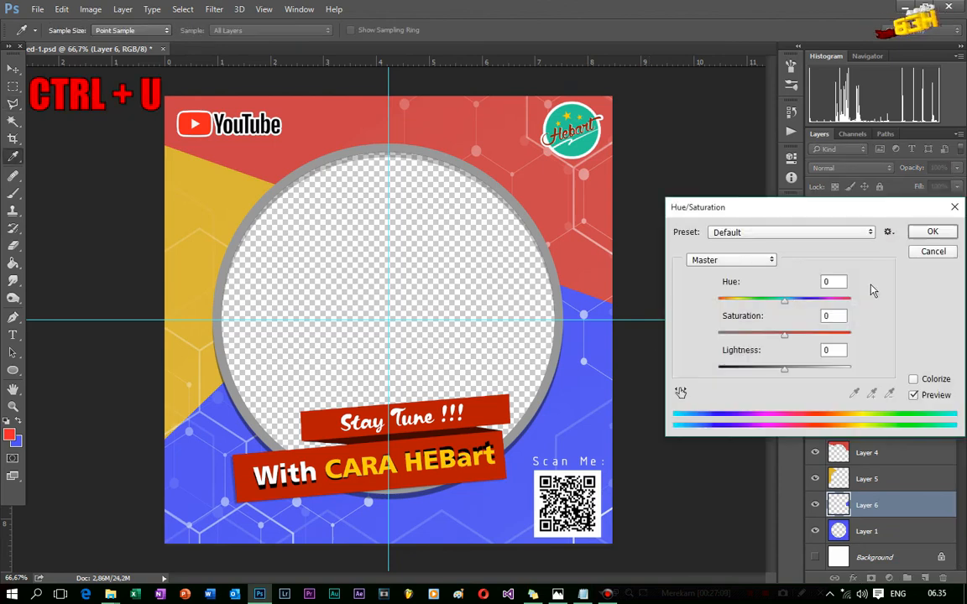
left_click_drag(784, 300, 760, 303)
mouse_move(783, 368)
left_mouse_down()
mouse_move(792, 371)
mouse_move(779, 380)
left_mouse_up()
left_click(941, 235)
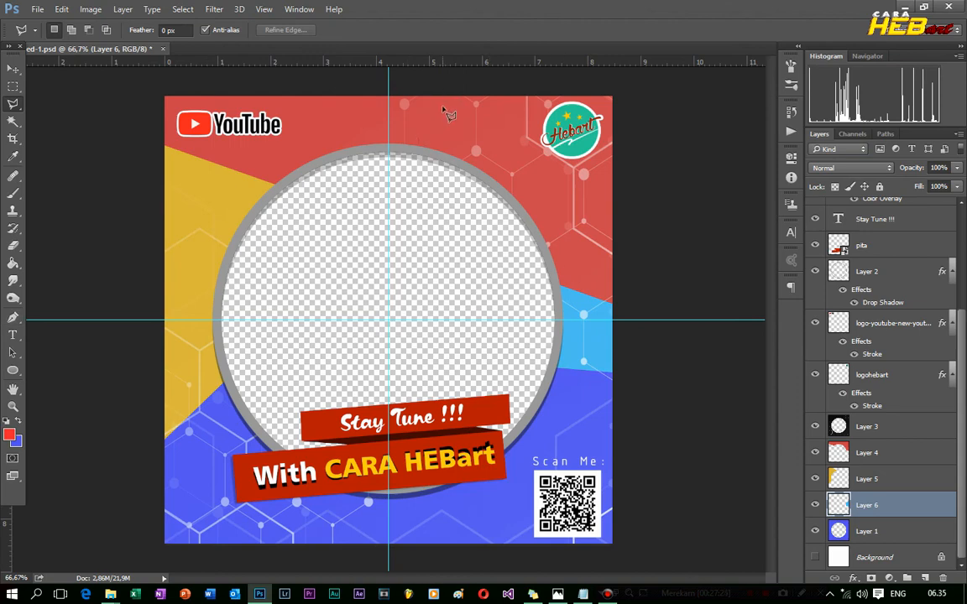
Hide the guides and save the frame as a PNG named TWIBBON CARA HEBART with Smallest / Slow compression and no interlacing
key("ctrl+h")
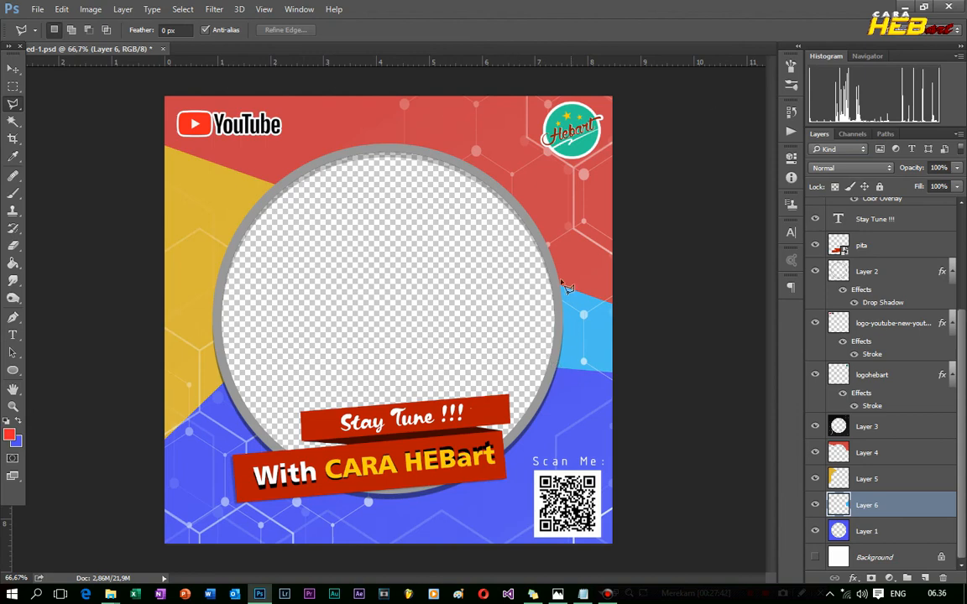
left_click(38, 10)
left_click(40, 9)
left_click(42, 8)
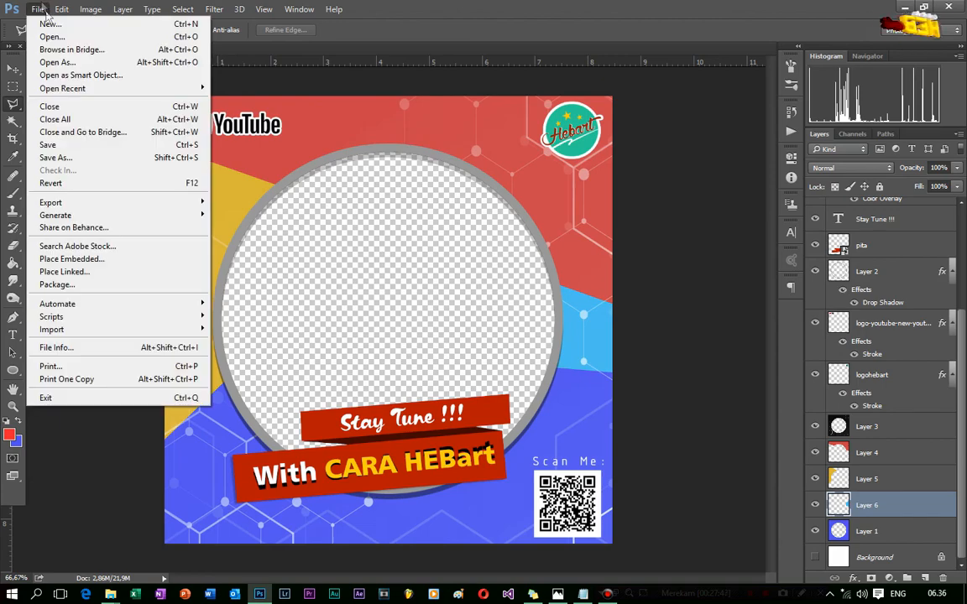
left_click(95, 157)
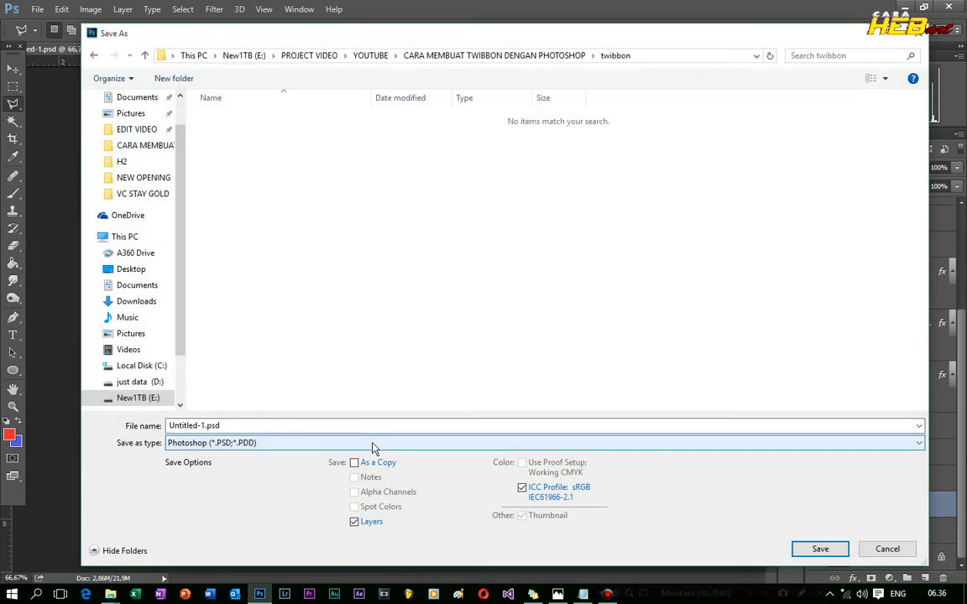
left_click(373, 447)
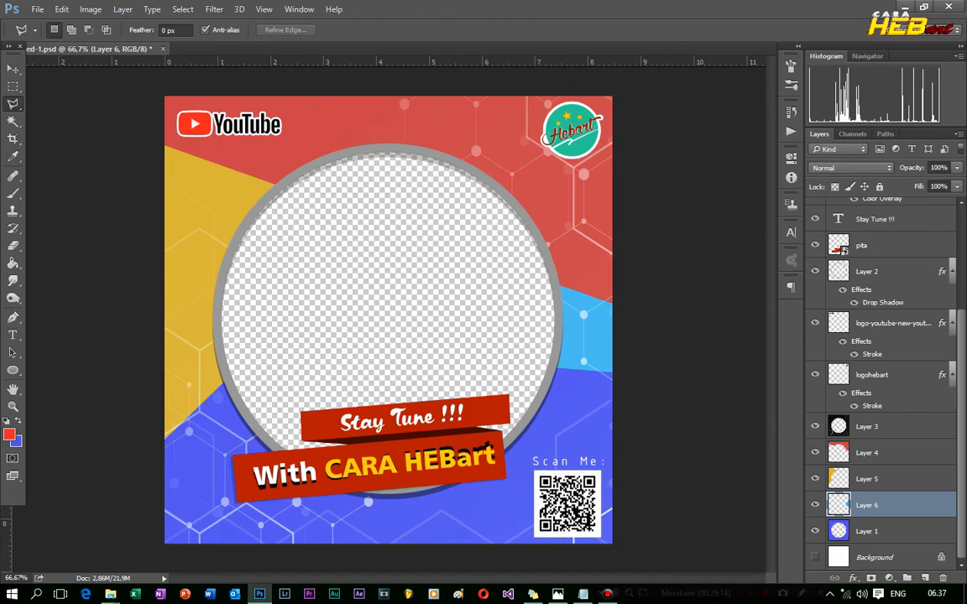
key("ctrl+shift+s")
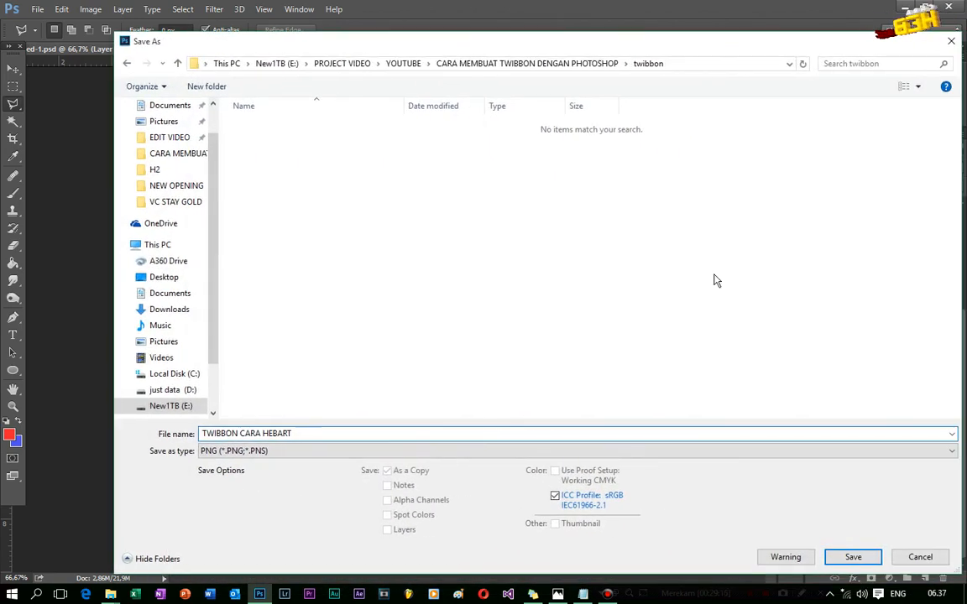
left_click(853, 557)
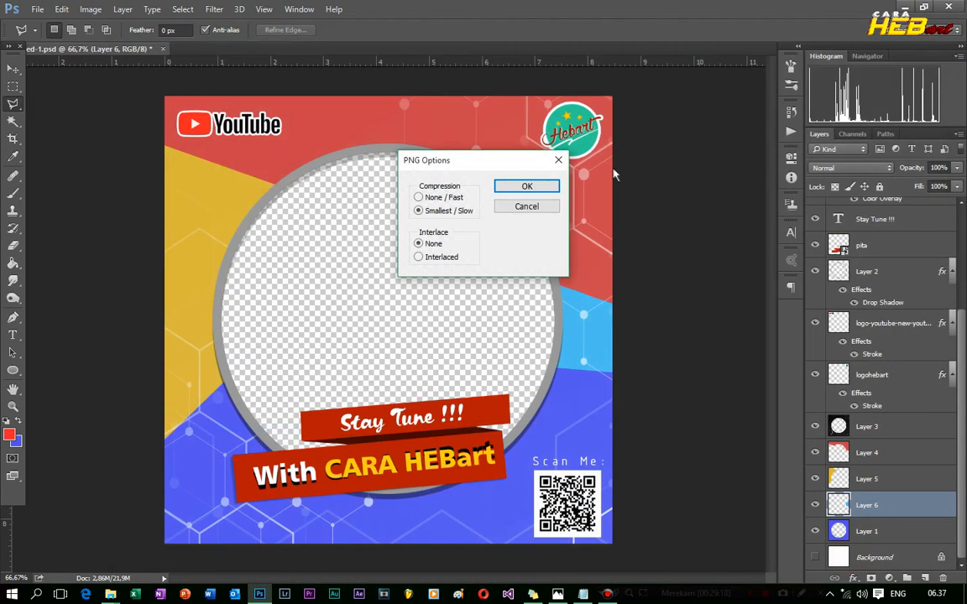
left_click(539, 186)
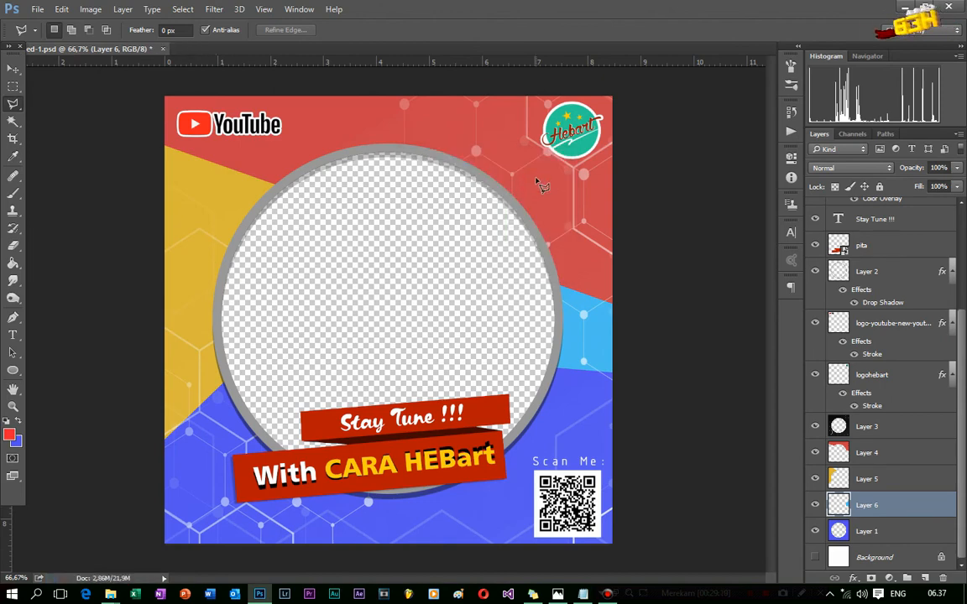
Close the working document and open TWIBBON CARA HEBART.png from the twibbon folder
key("ctrl+w")
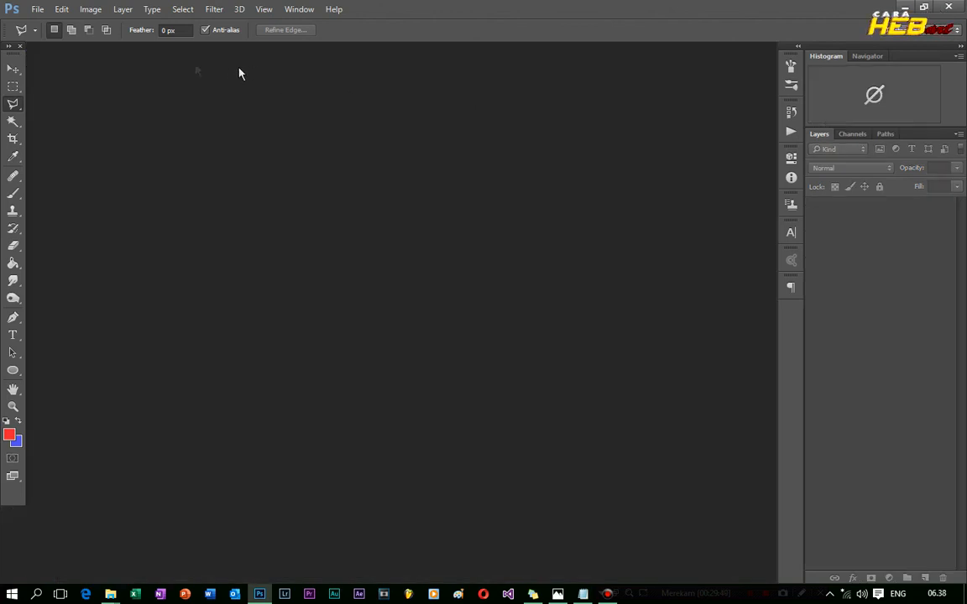
left_click(37, 10)
left_click(50, 34)
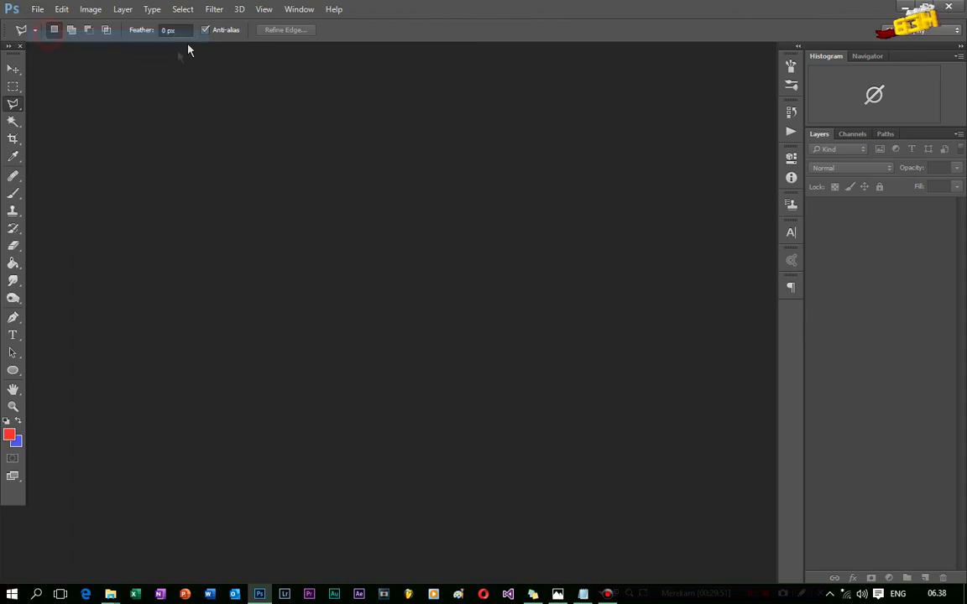
left_click(319, 147)
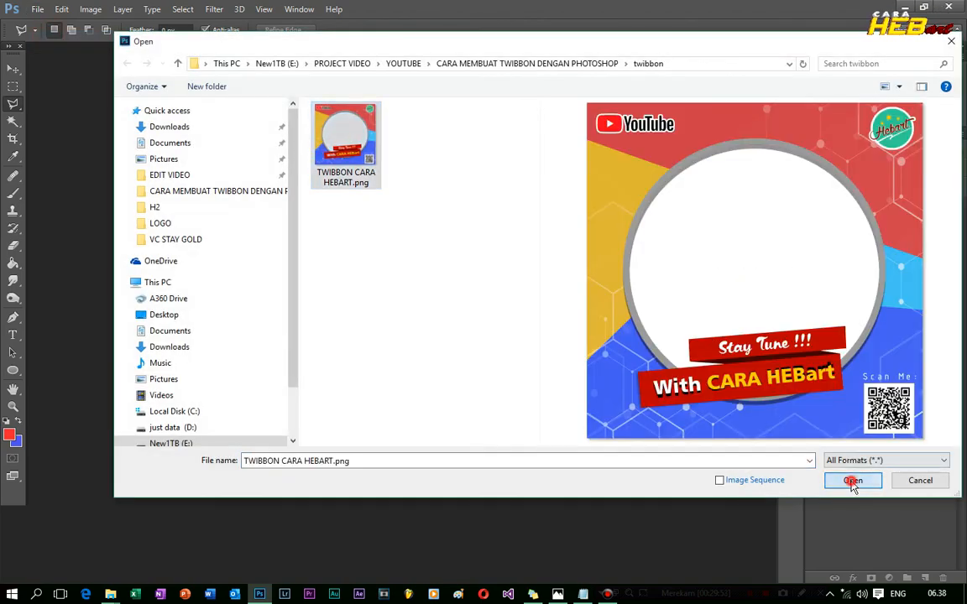
left_click(853, 480)
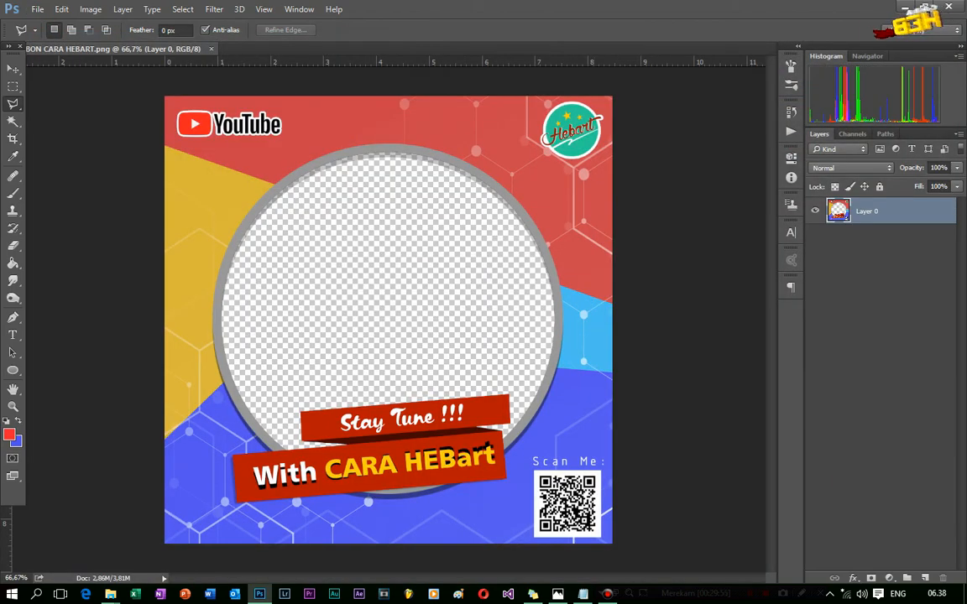
left_click_drag(877, 292, 419, 272)
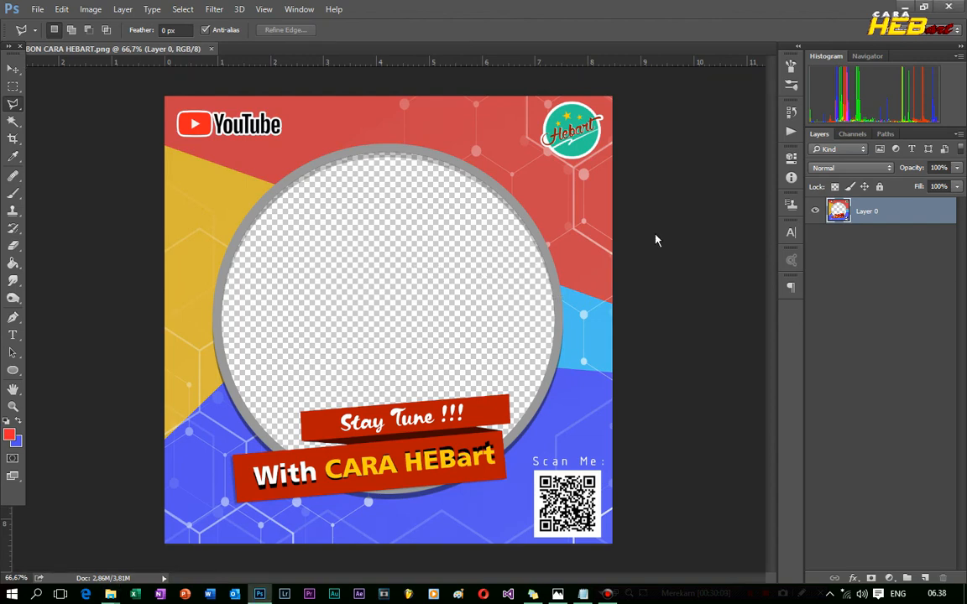
Place the IMG_7045 photo in the document and move its layer beneath the frame on Layer 0
left_click(15, 74)
left_click(418, 228)
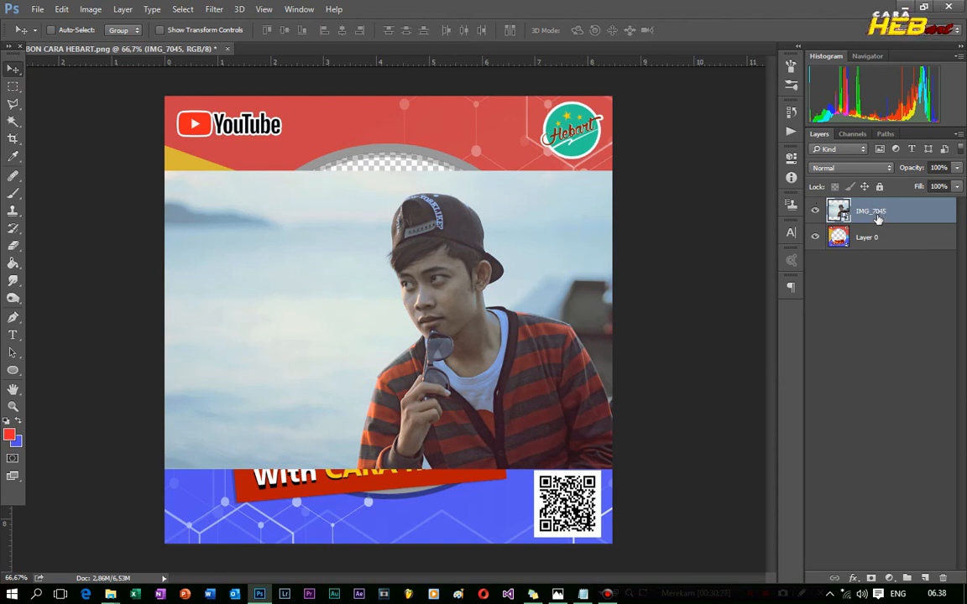
left_click_drag(877, 215, 873, 241)
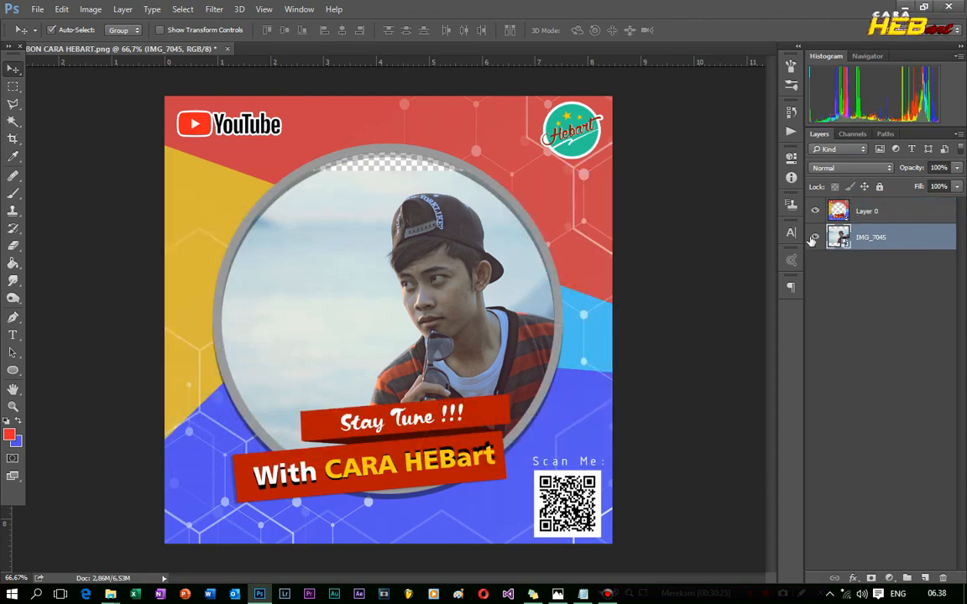
Scale the IMG_7045 photo up to about 5.2% and reposition it so the subject fills the circular cutout
key("ctrl+t")
left_click_drag(166, 171, 107, 133)
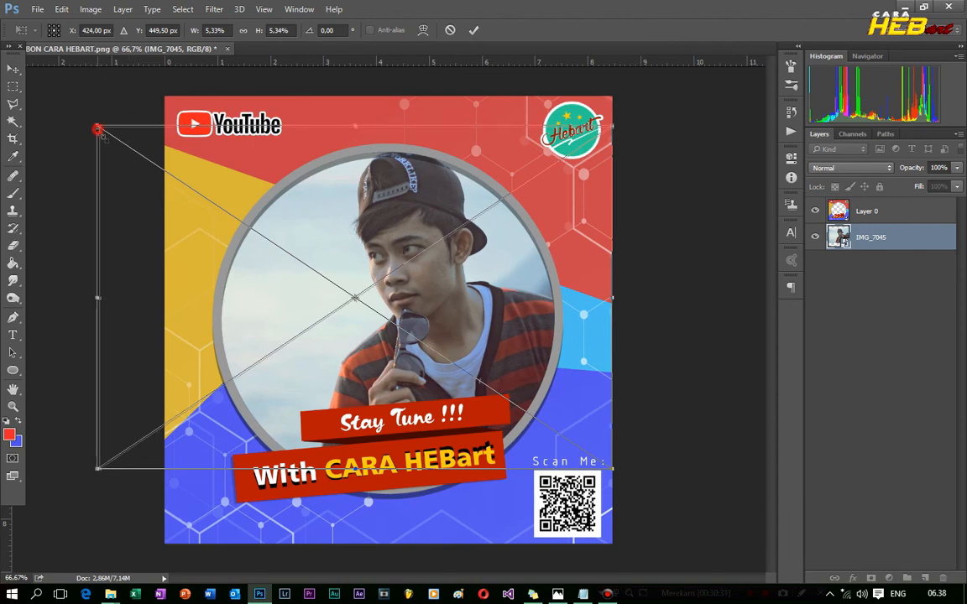
left_click_drag(491, 288, 438, 298)
left_click(12, 68)
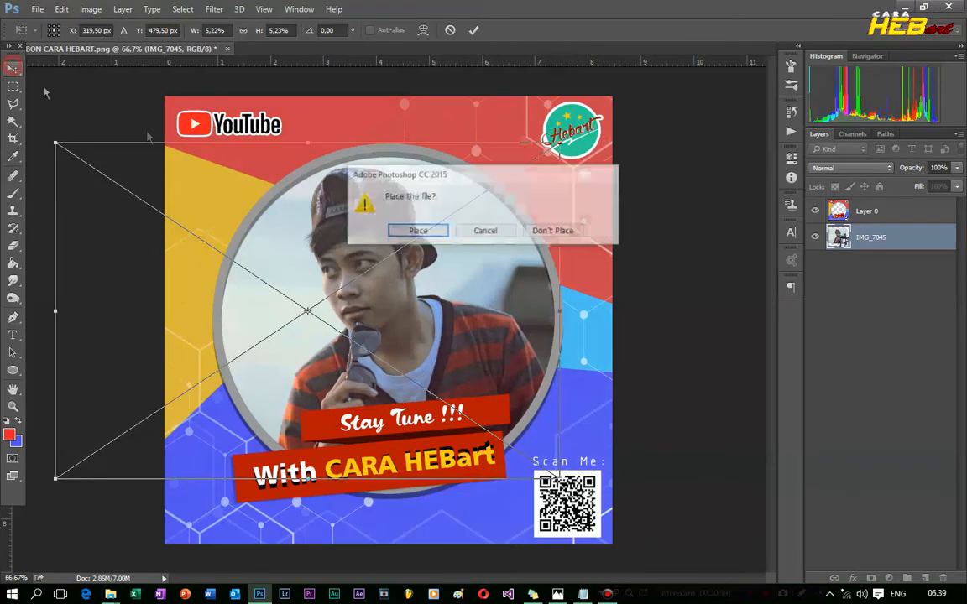
left_click(413, 229)
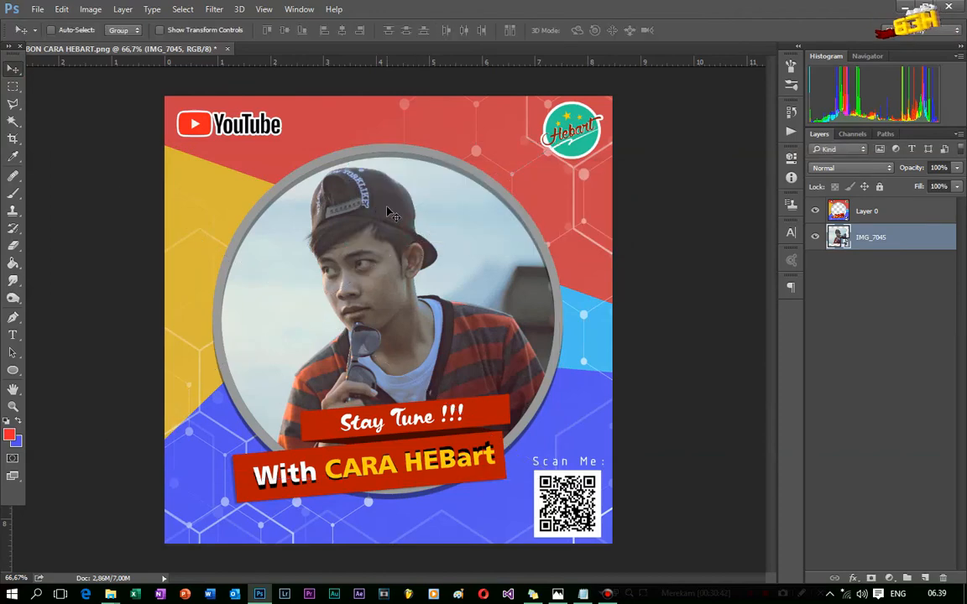
Save the composite in the twibbon folder as TWIBBON CARA HEBART.jpg, a progressive JPEG at Maximum quality 12 with 3 scans
key("ctrl+shift+s")
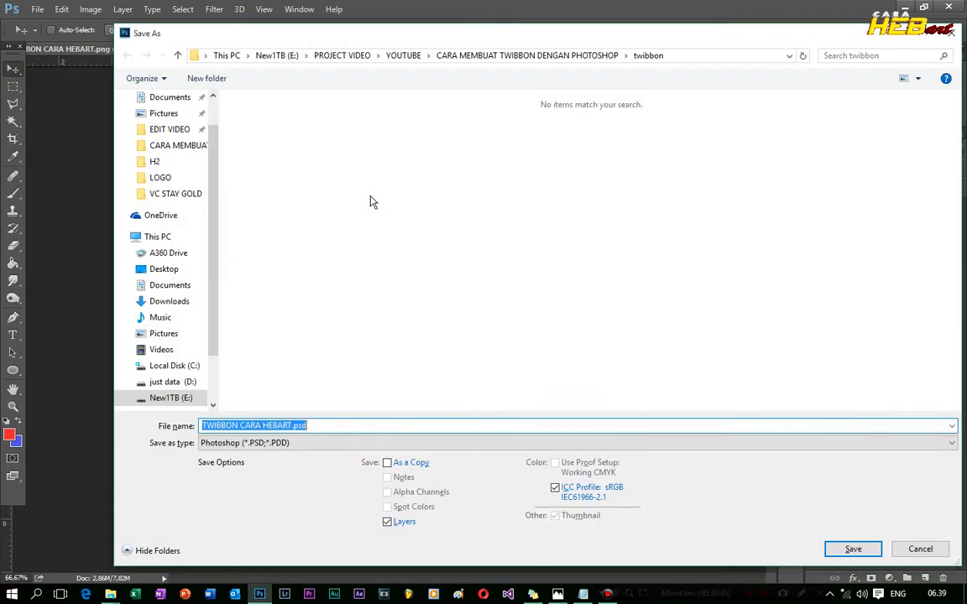
left_click(609, 443)
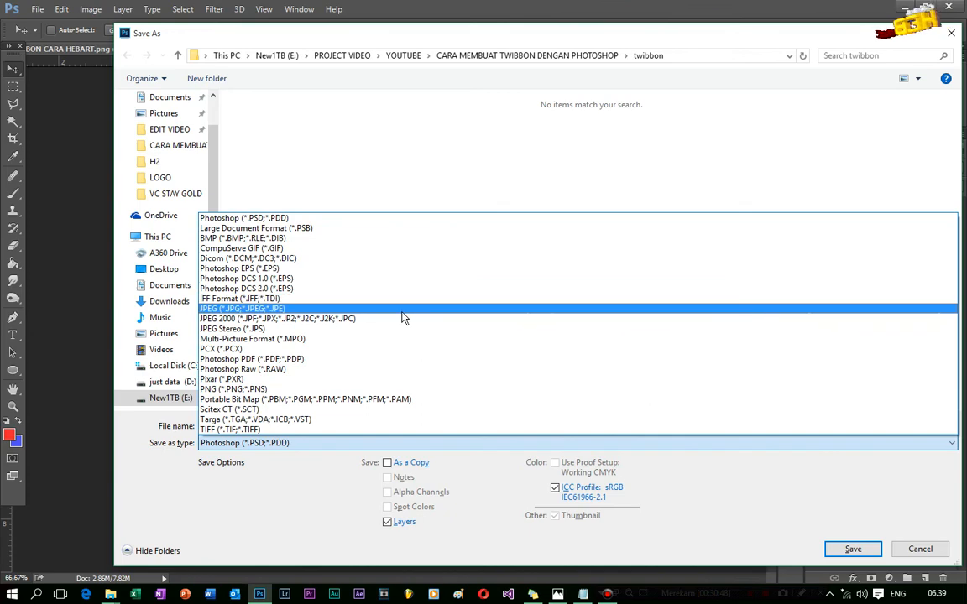
left_click(401, 312)
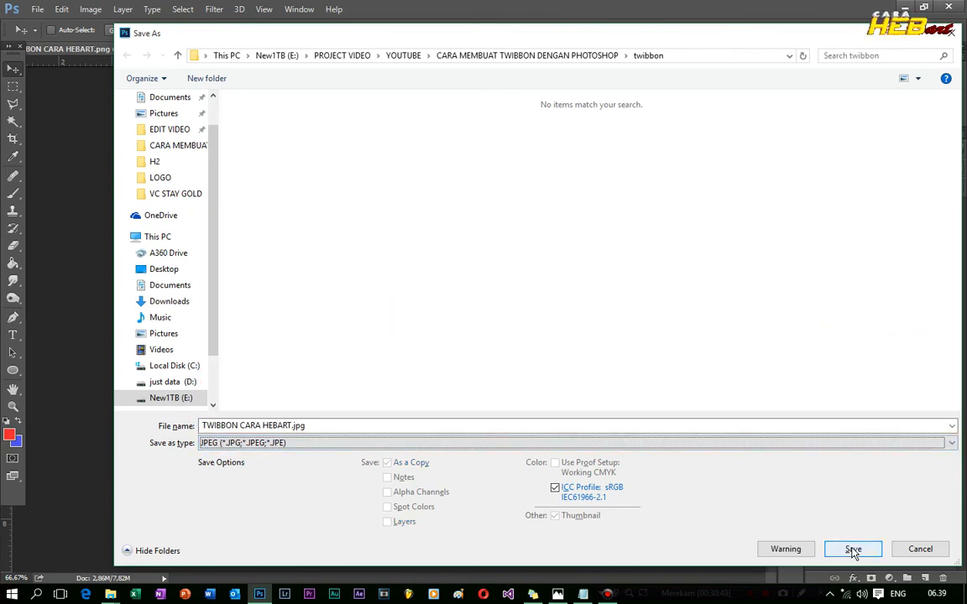
left_click(853, 549)
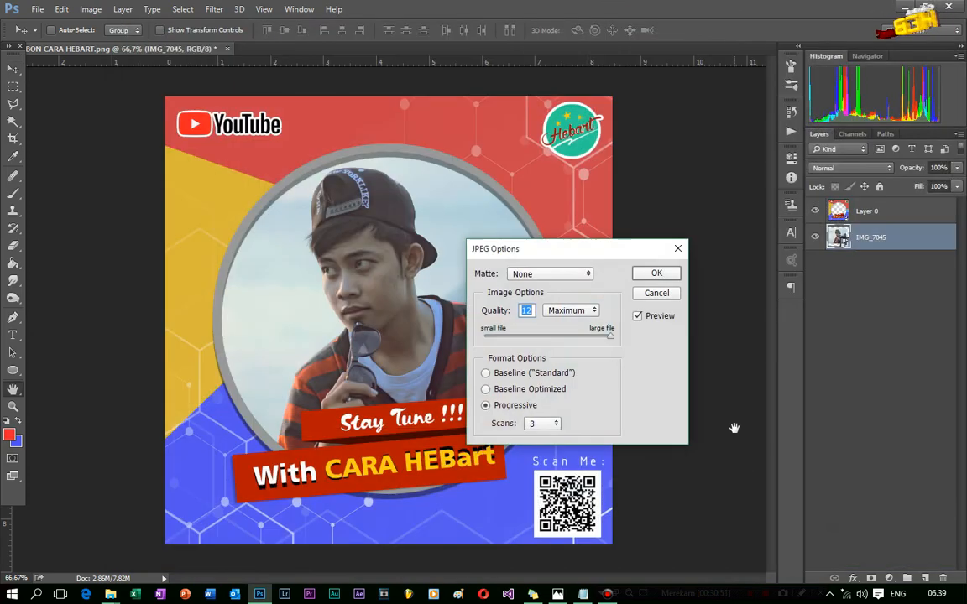
left_click(654, 275)
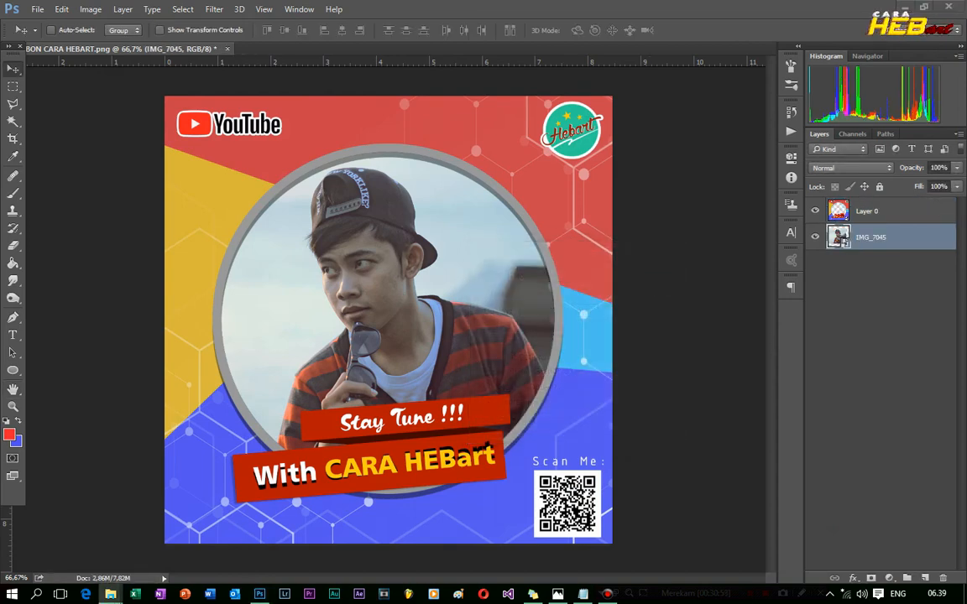
Open the exported TWIBBON CARA HEBART.jpg from File Explorer in Photos and position it beside the PNG version
left_click(110, 594)
double_click(464, 32)
double_click(177, 155)
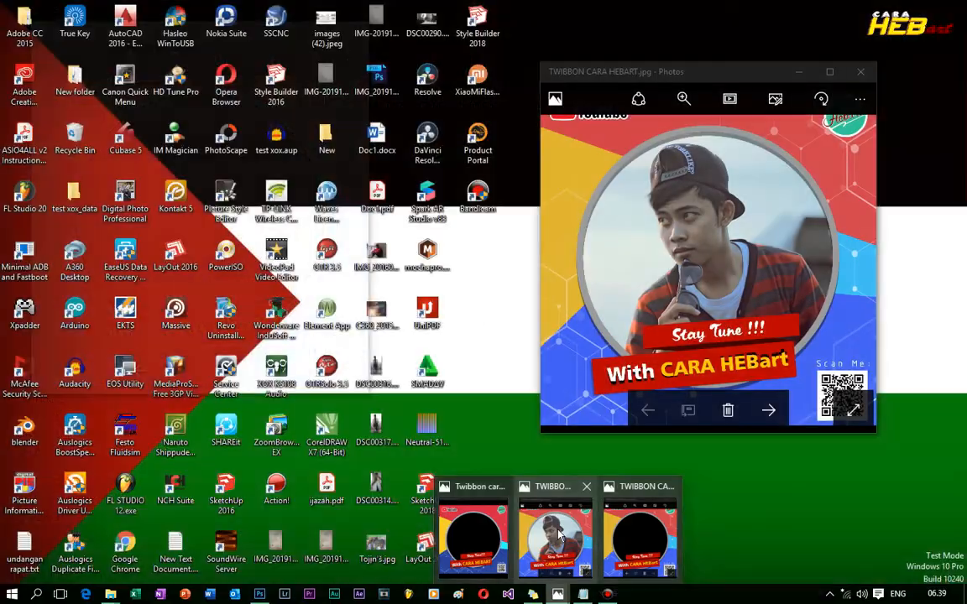
left_click(578, 556)
left_click_drag(678, 76, 550, 35)
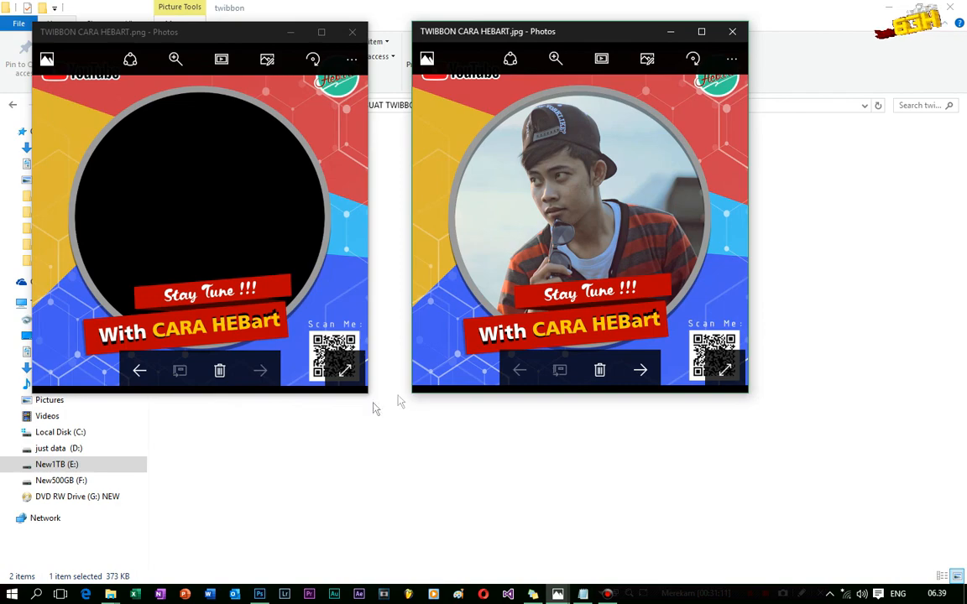
Enlarge the PNG and JPG Photos windows side by side to compare the empty frame with the finished picture
left_click_drag(366, 393, 426, 525)
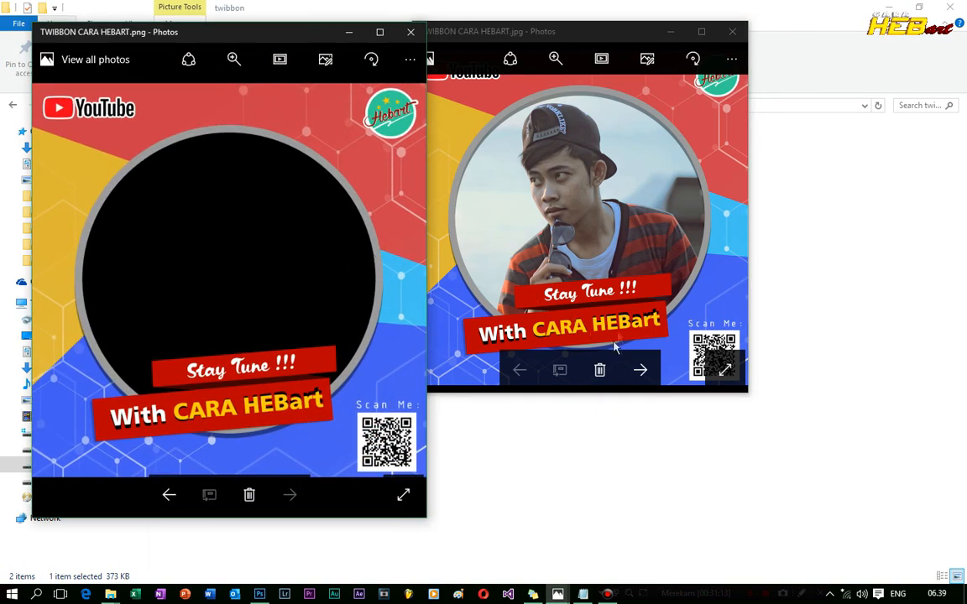
mouse_move(568, 35)
left_mouse_down()
mouse_move(593, 42)
mouse_move(586, 37)
left_mouse_up()
left_click_drag(761, 398, 909, 521)
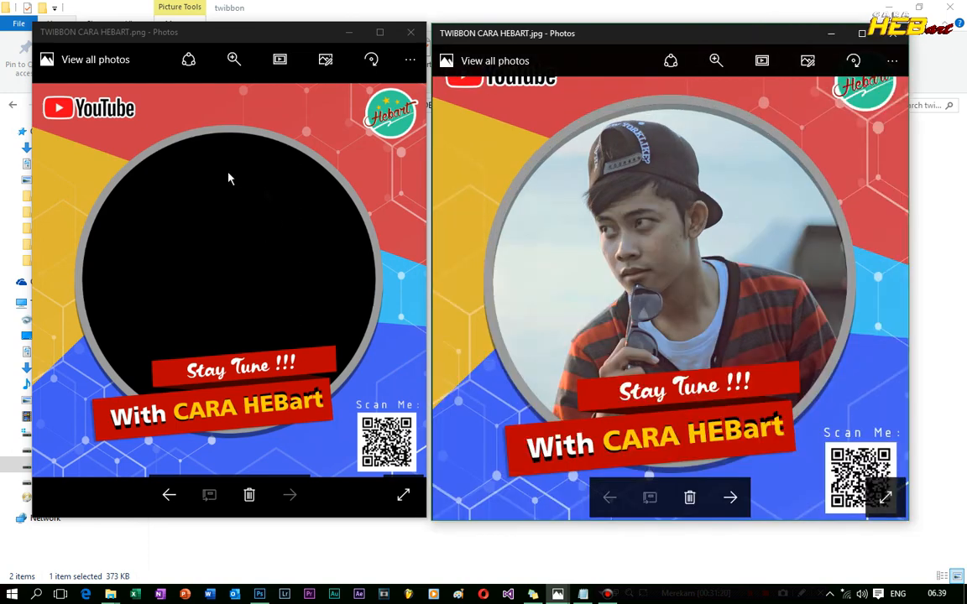